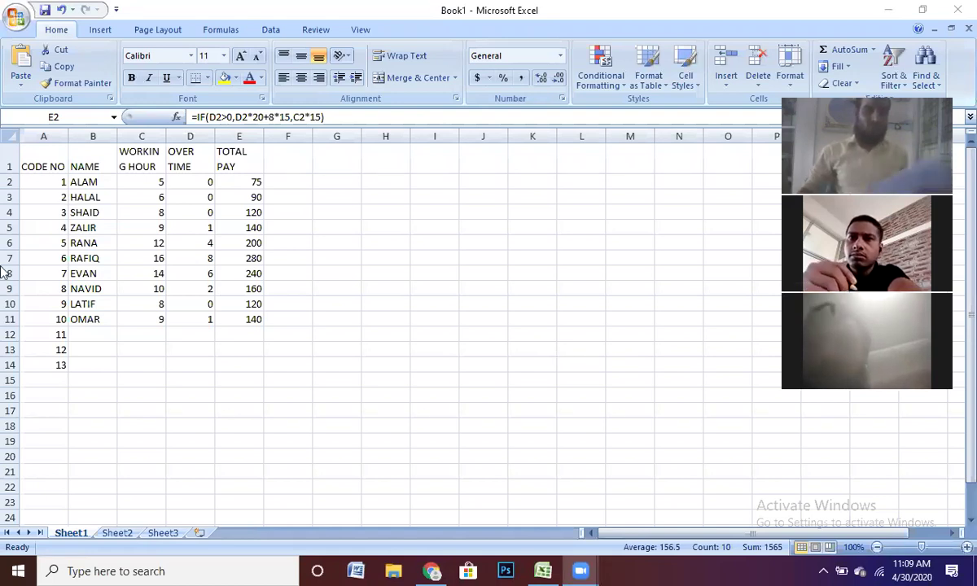
- Narrow the CODE NO column and wrap its heading, and widen column C so WORKING HOUR breaks between the two words
left_click(60, 155)
left_click_drag(67, 141, 59, 141)
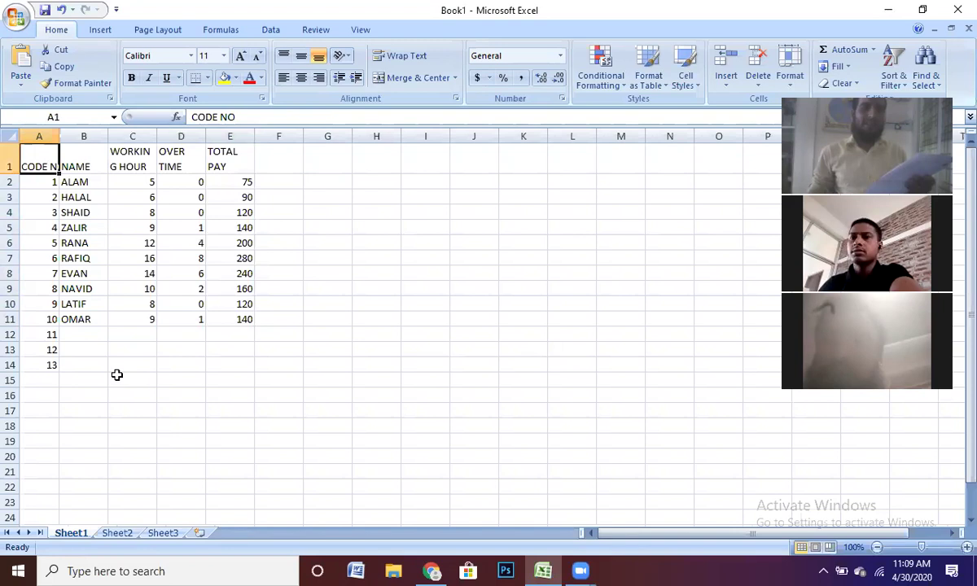
left_click(399, 56)
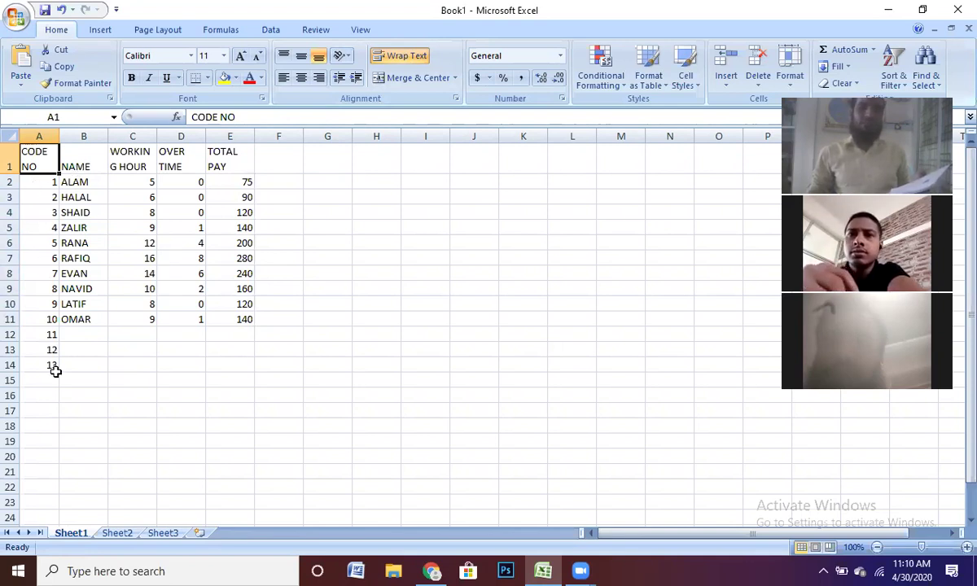
left_click(129, 163)
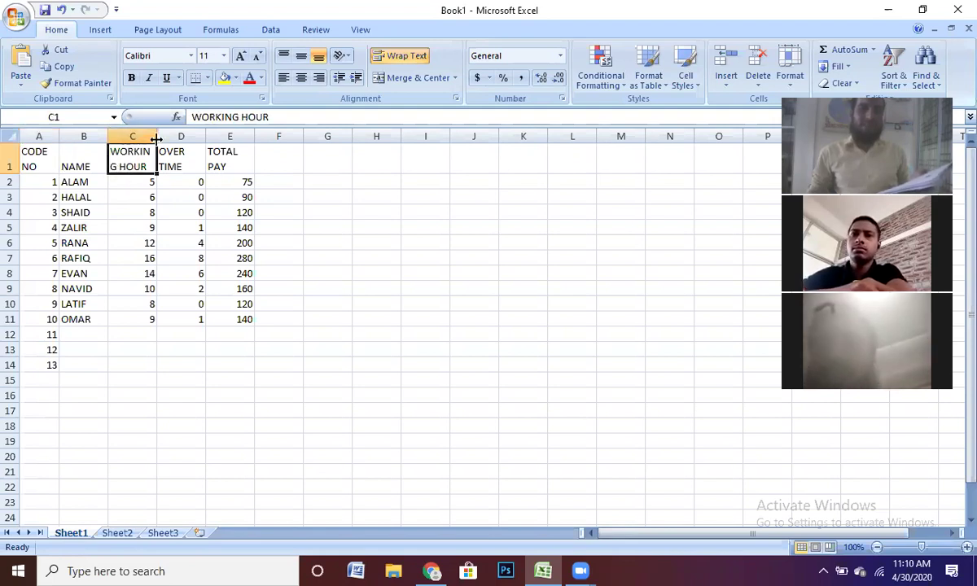
left_click_drag(156, 138, 162, 137)
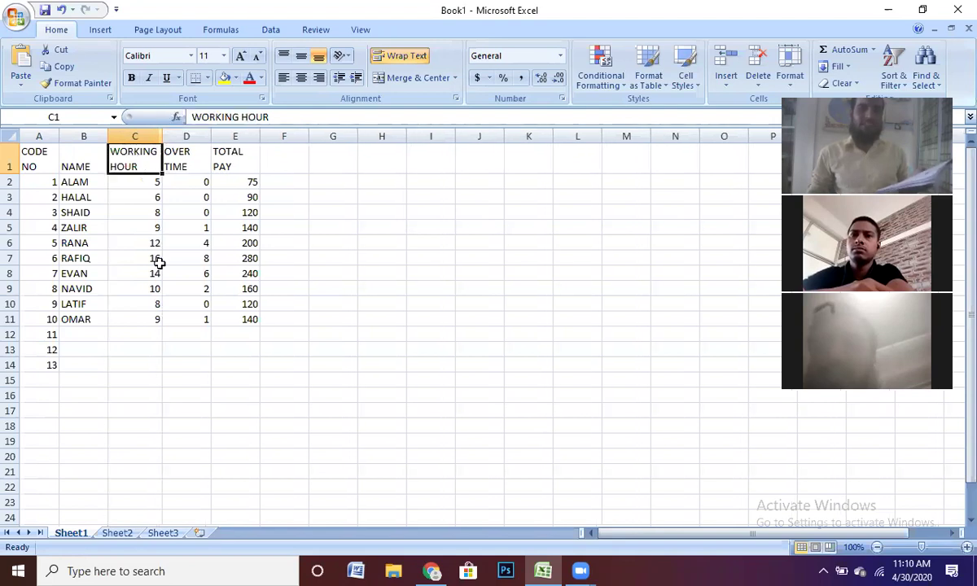
- Review the pay table's OVER TIME and TOTAL PAY headings and the employee data in A1:E11
left_click(180, 152)
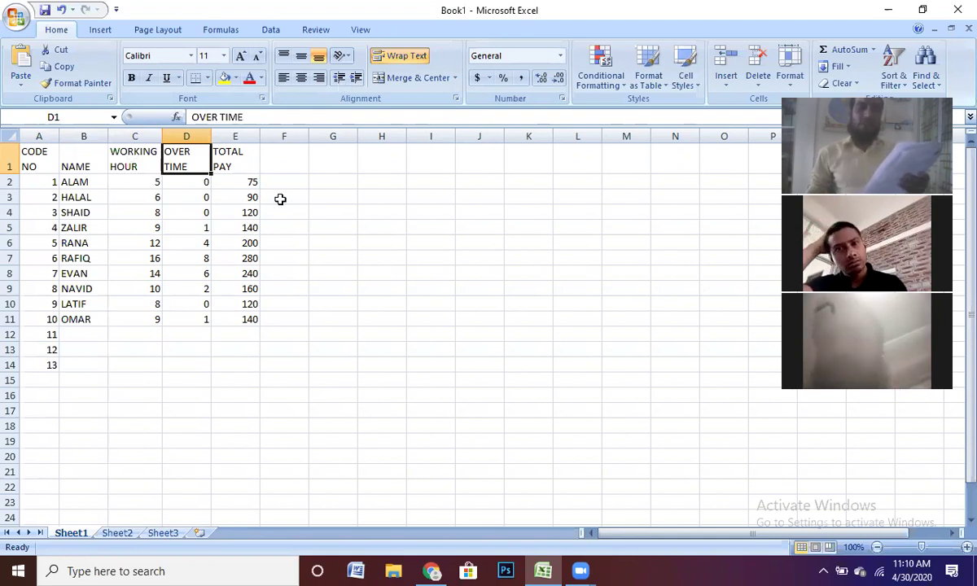
key("Right")
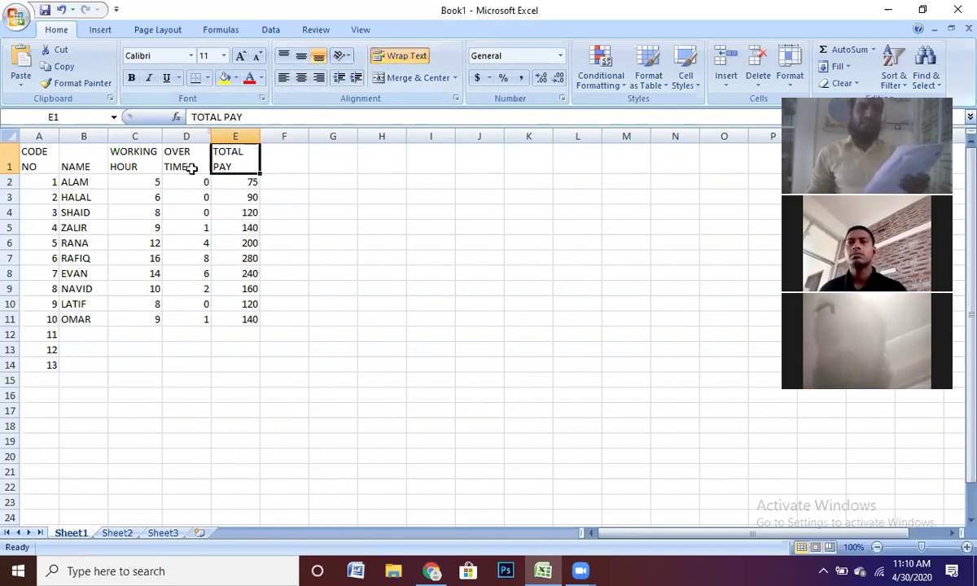
key("Left")
key("Down")
key("Down")
key("Up")
key("Up")
left_click_drag(39, 159, 138, 317)
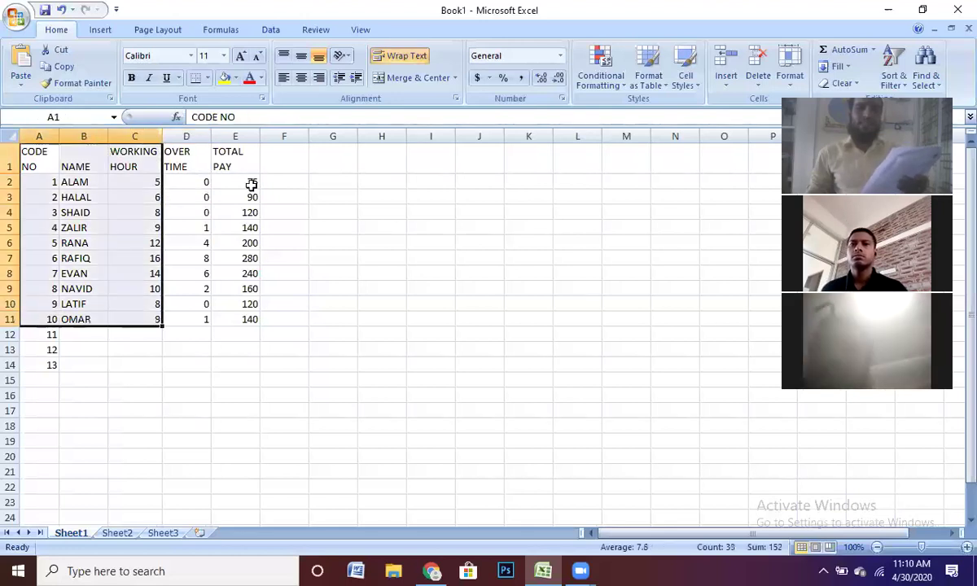
left_click(332, 288)
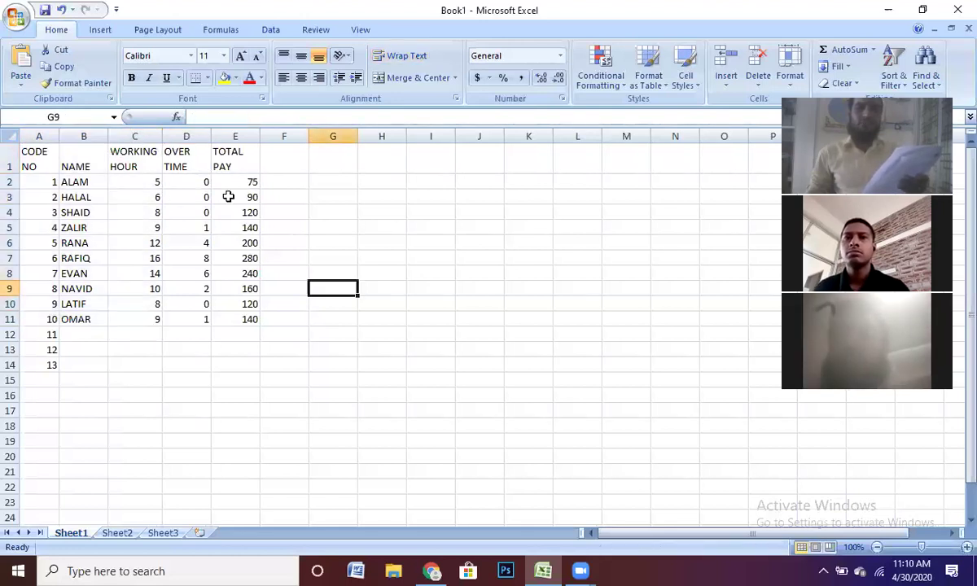
left_click_drag(186, 158, 257, 321)
left_click_drag(135, 411, 134, 396)
- Clear the extra code numbers below the last employee in cells A12:B14
left_click_drag(49, 339, 76, 364)
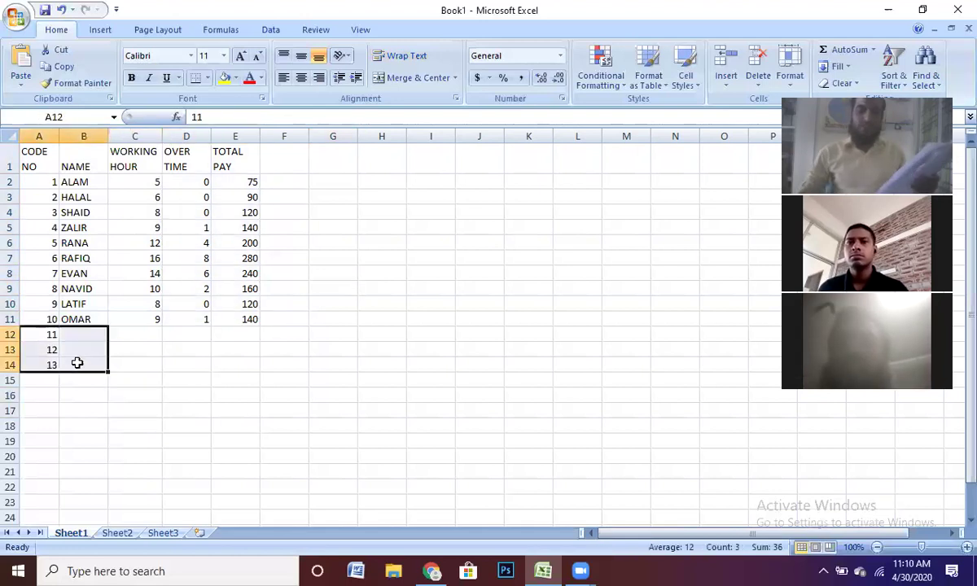
key("Delete")
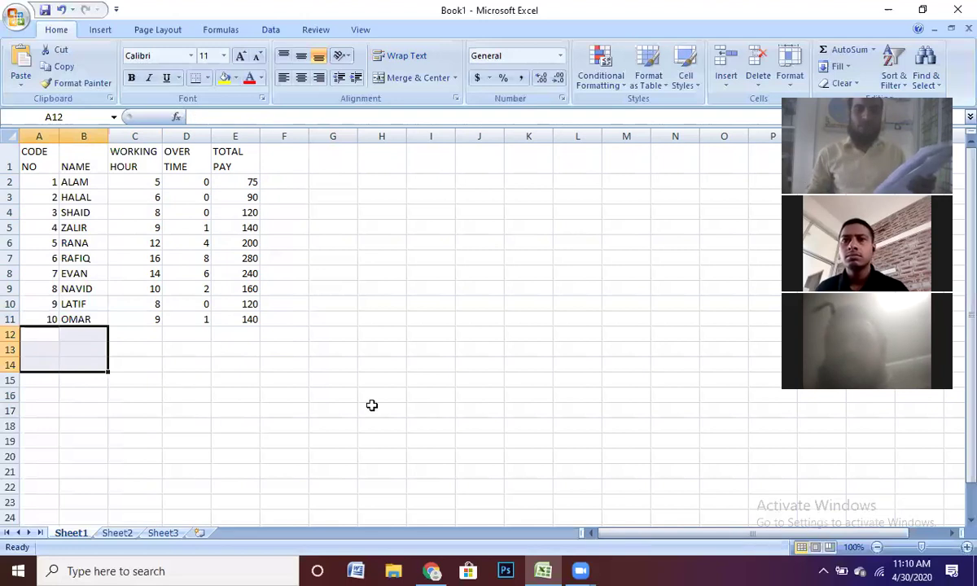
key("Down")
key("Down")
key("Right")
key("Right")
key("Right")
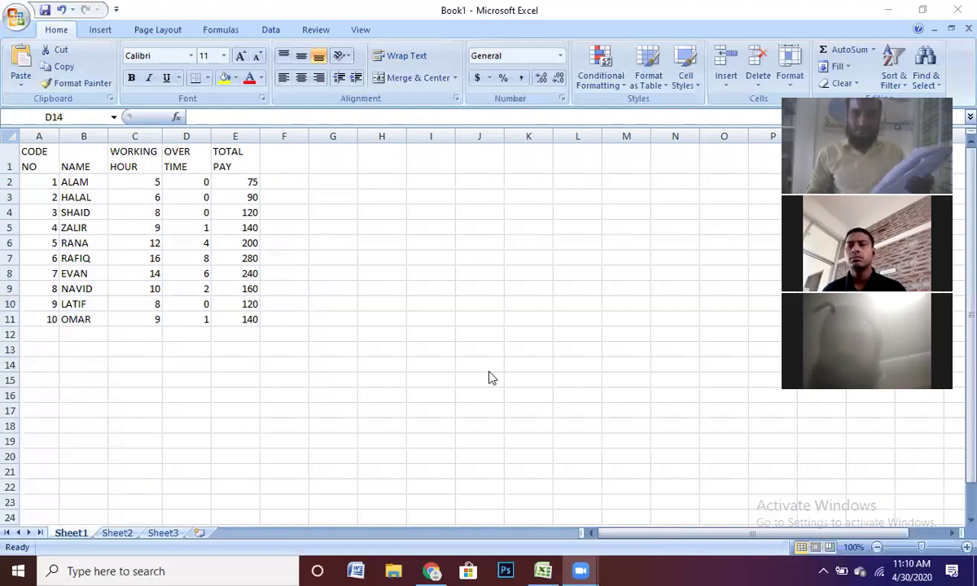
- Fill the overtime formula =IF(C2>8,C2-8,0) from D2 down the OVER TIME column and clear the excess below row 11
left_click(186, 180)
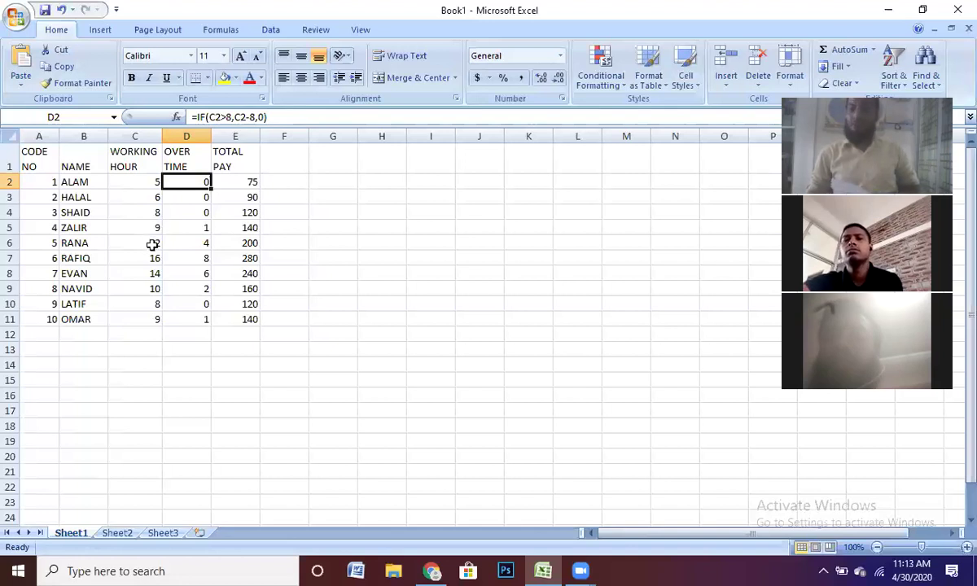
left_click(272, 118)
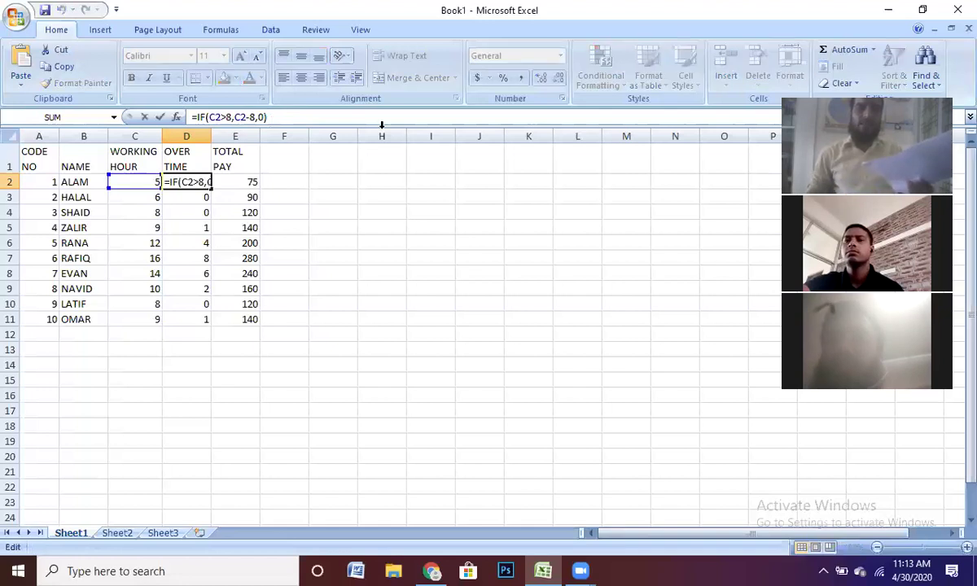
key("Return")
left_click(201, 179)
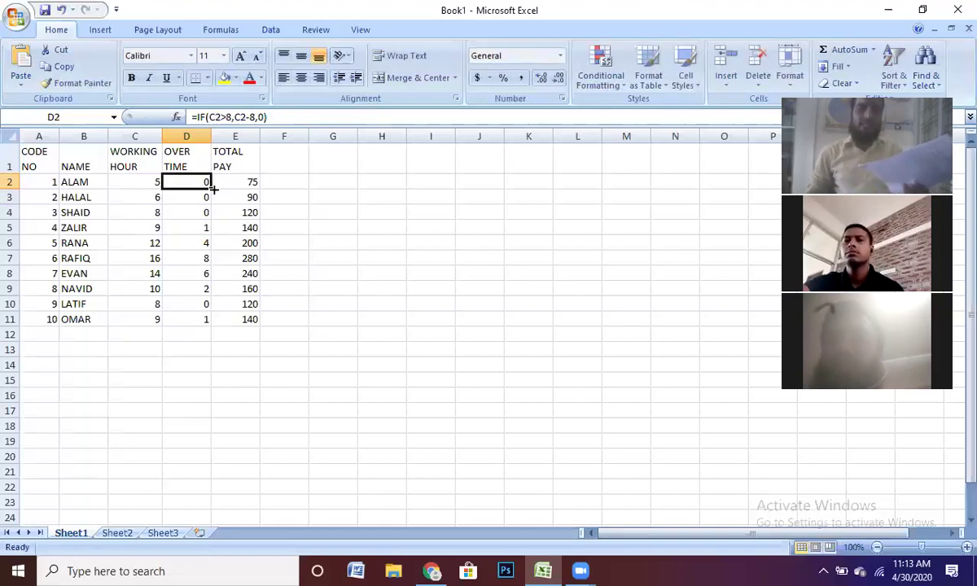
left_click_drag(210, 189, 207, 344)
key("BackSpace")
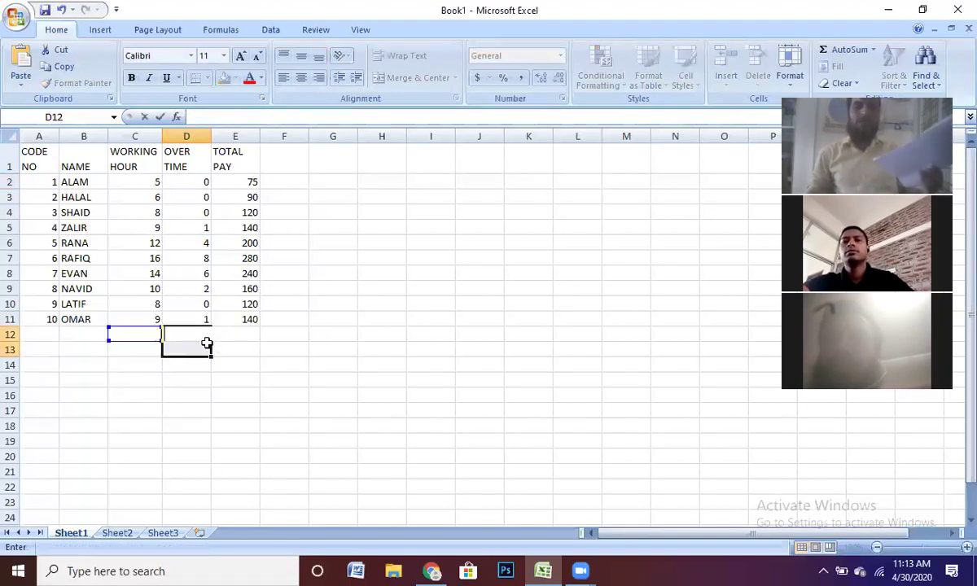
left_click(348, 206)
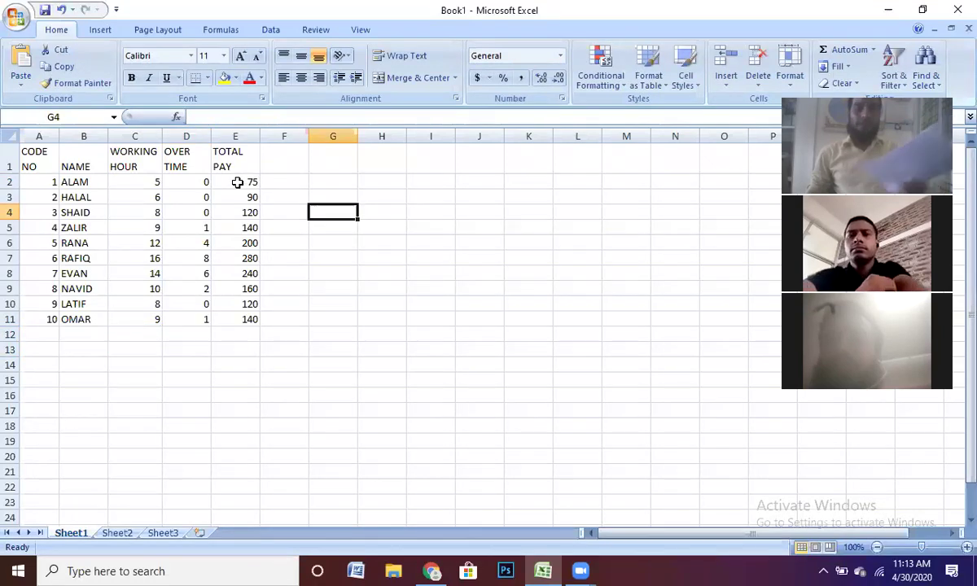
- Re-enter the total pay formula =IF(D2>0,D2*20+8*15,C2*15) in E2 and fill it down to E11
left_click(236, 181)
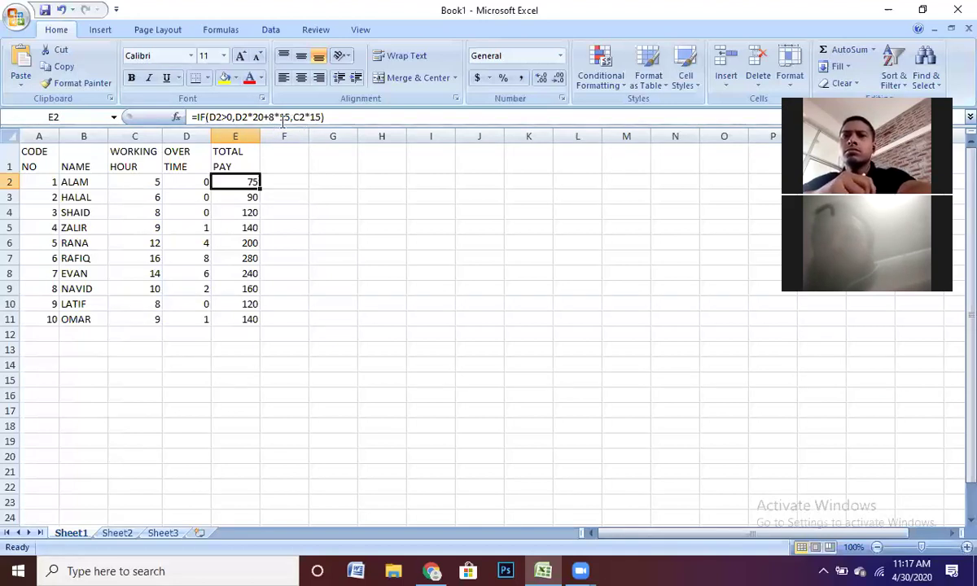
left_click(337, 119)
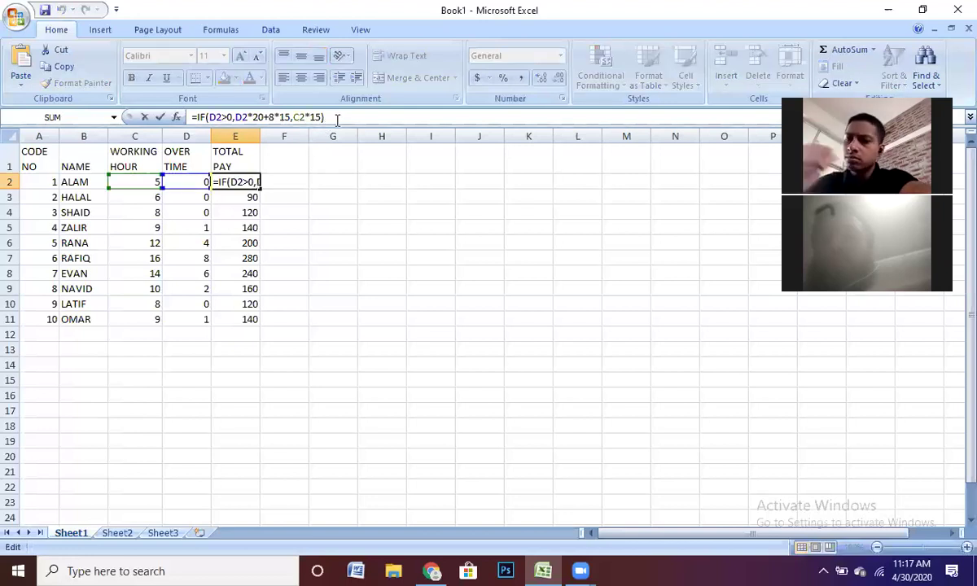
key("Return")
left_click(254, 184)
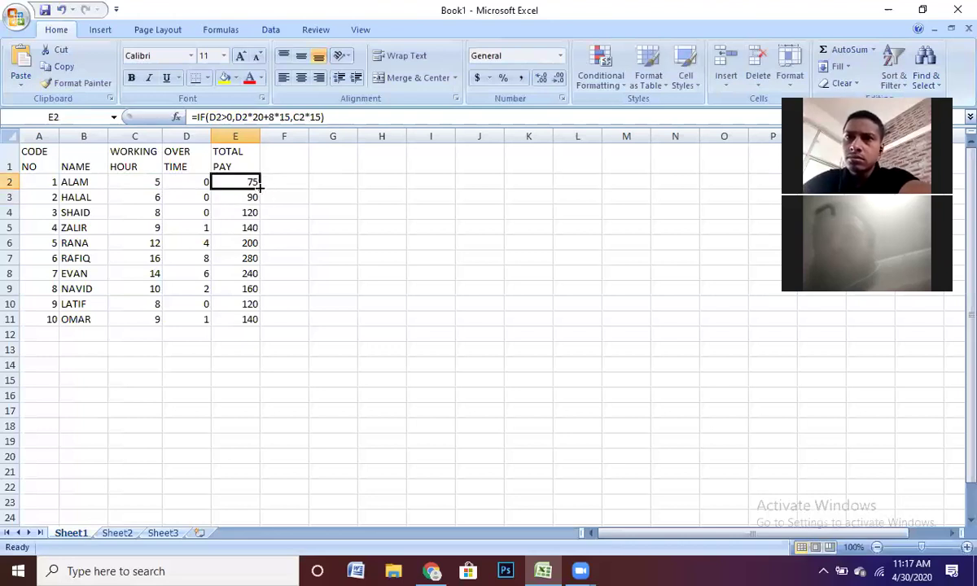
left_click_drag(260, 187, 260, 186)
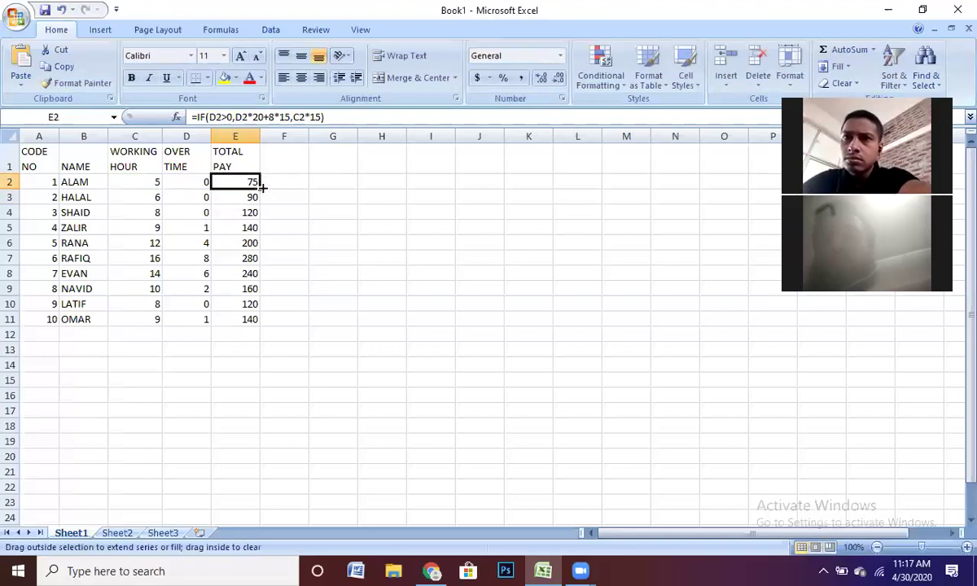
left_click_drag(260, 186, 376, 298)
left_click(376, 298)
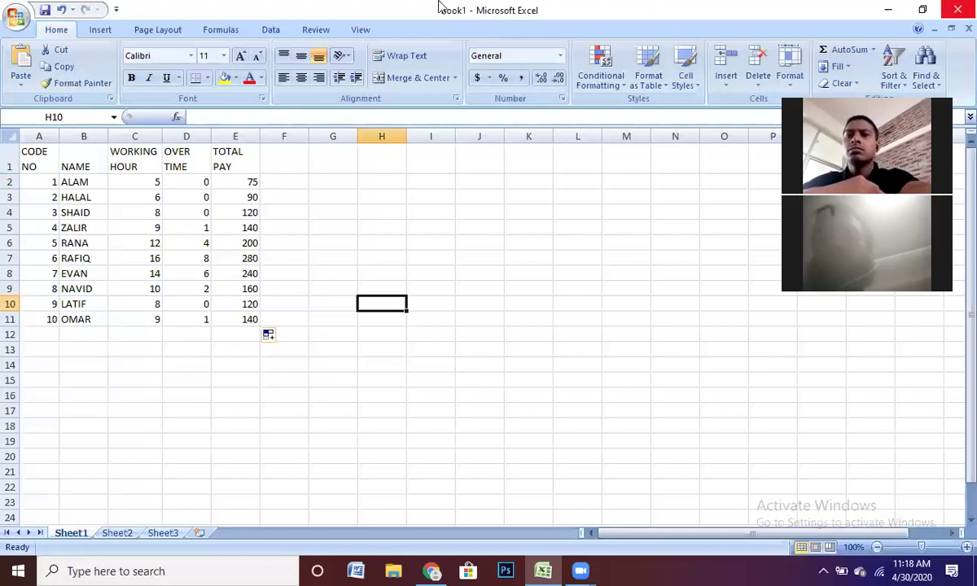
- Copy the whole pay table A1:E11 and paste it directly below, starting at A12
left_click_drag(30, 150, 254, 320)
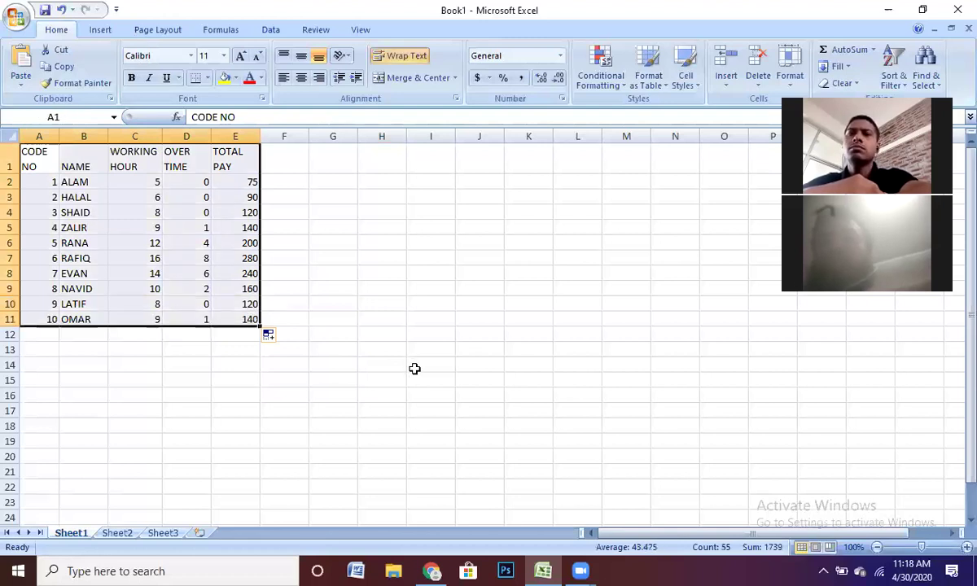
key("ctrl+c")
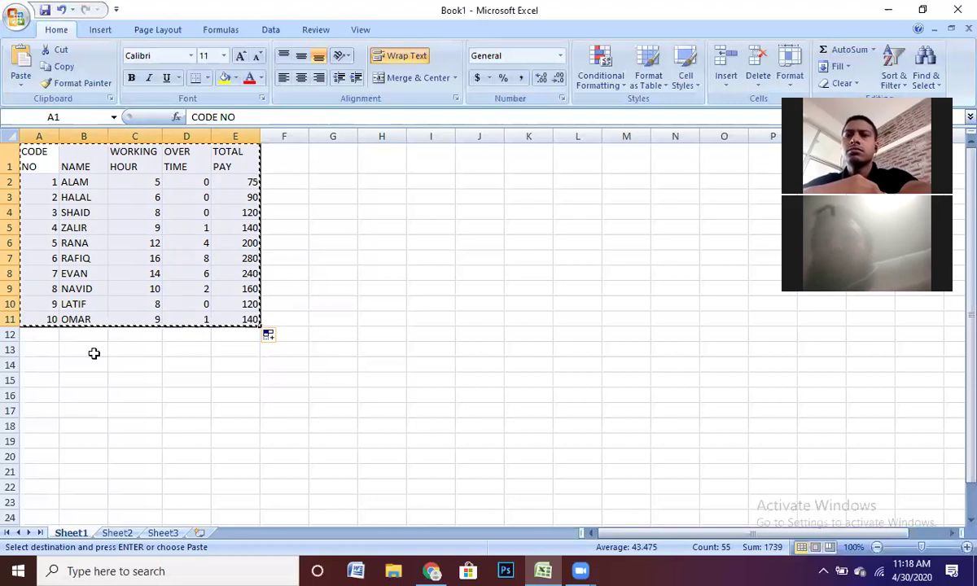
key("ctrl+Down")
key("Down")
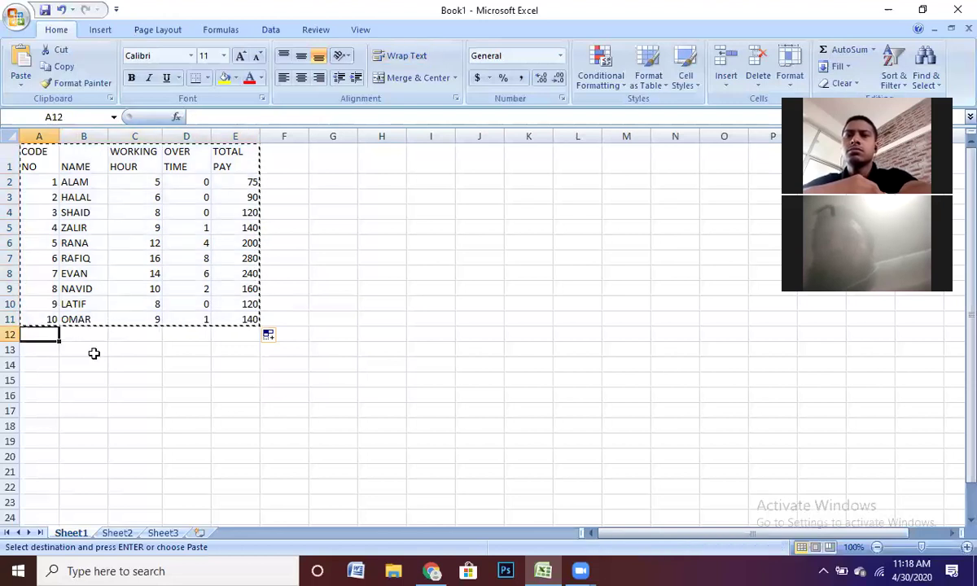
key("ctrl+v")
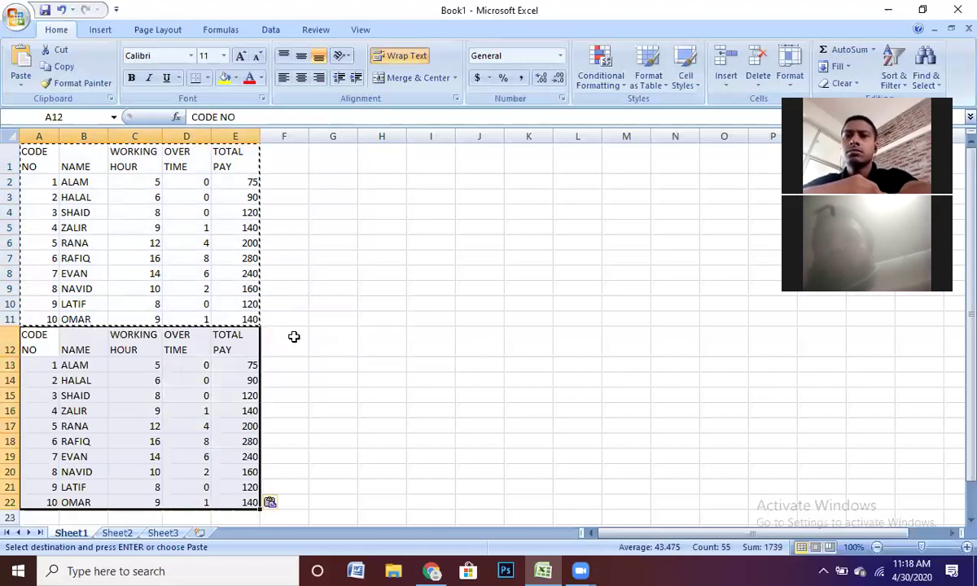
- Look over the original pay table and the pasted copy beneath it
scroll(293, 337, "down", 2)
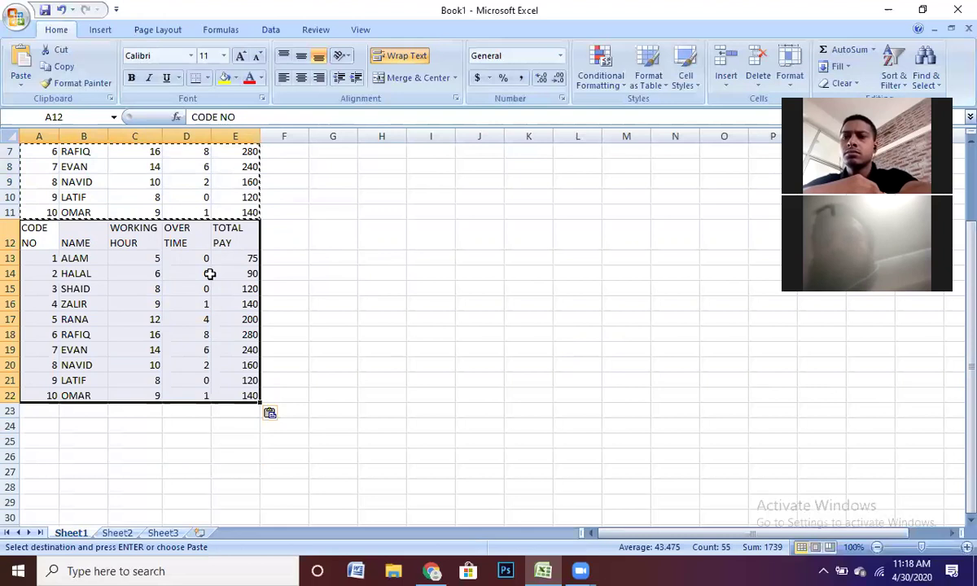
left_click(332, 212)
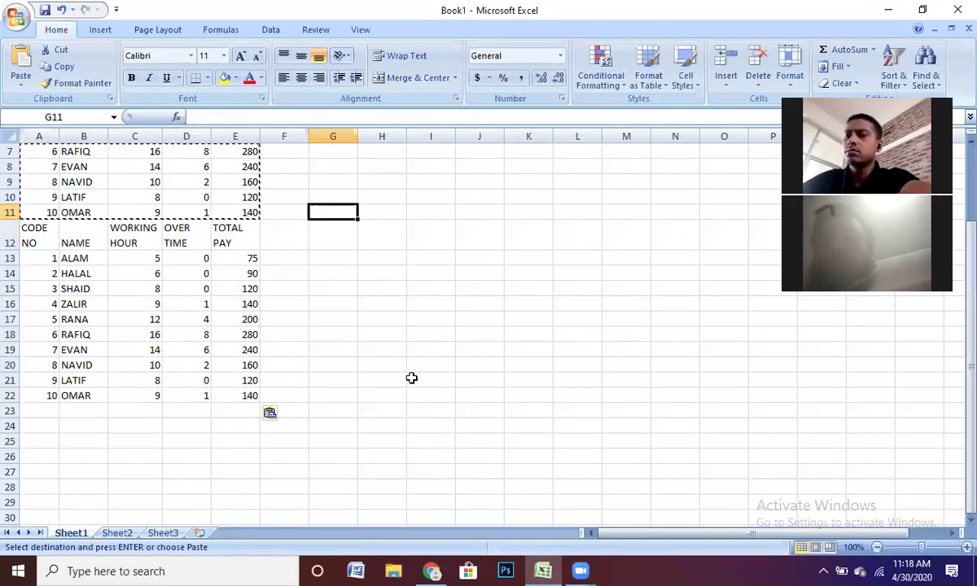
scroll(411, 377, "up", 2)
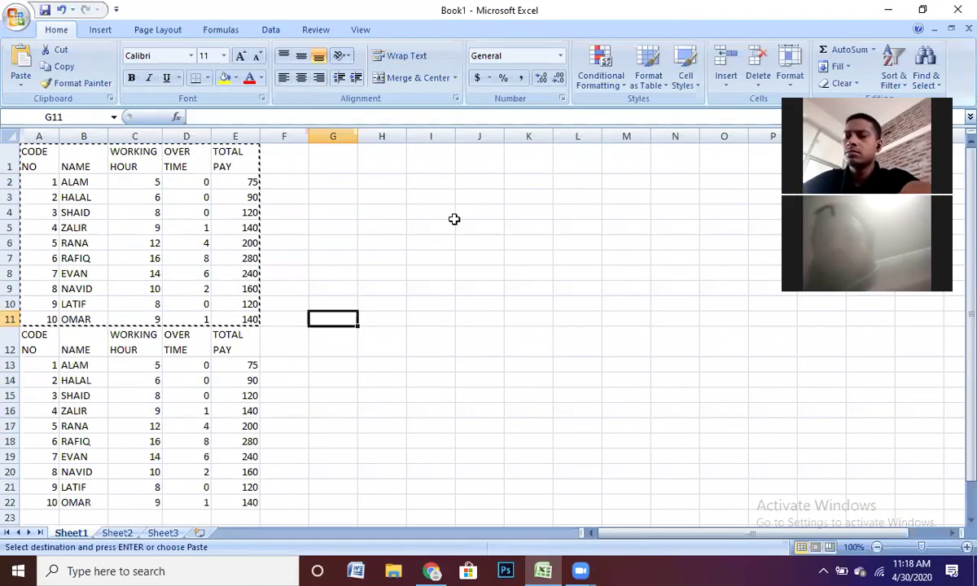
scroll(454, 219, "down", 2)
scroll(332, 251, "up", 2)
left_click(430, 227)
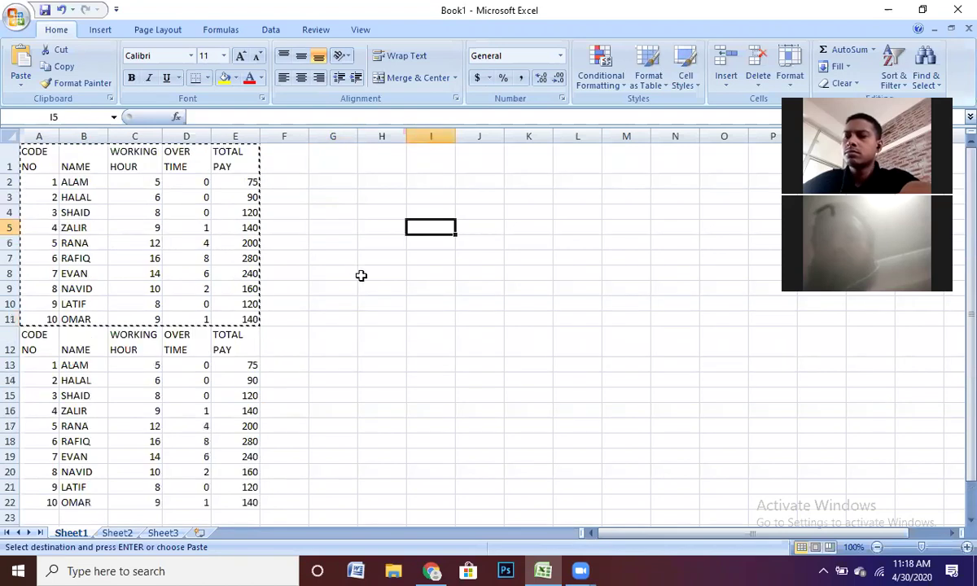
left_click(401, 271)
scroll(404, 302, "down", 2)
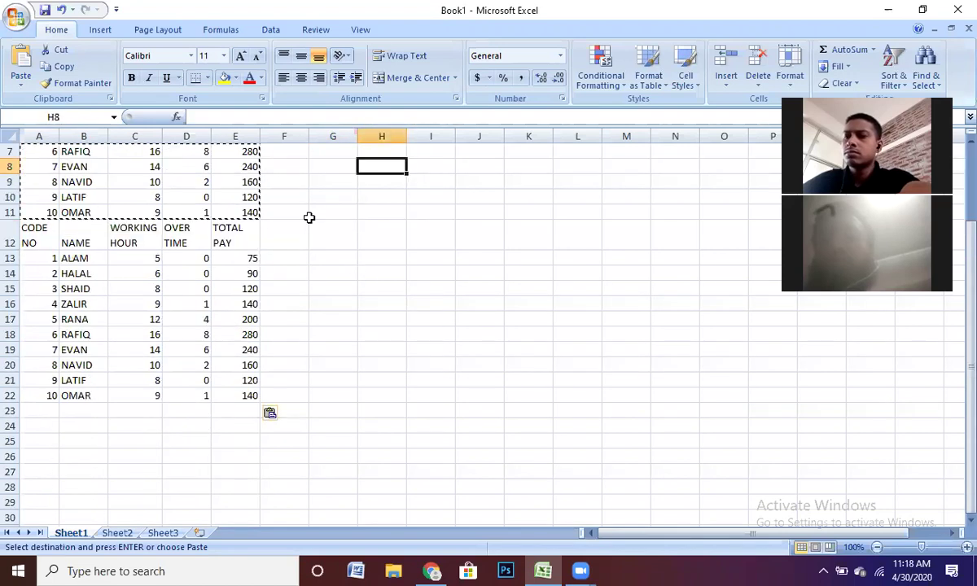
scroll(325, 295, "up", 2)
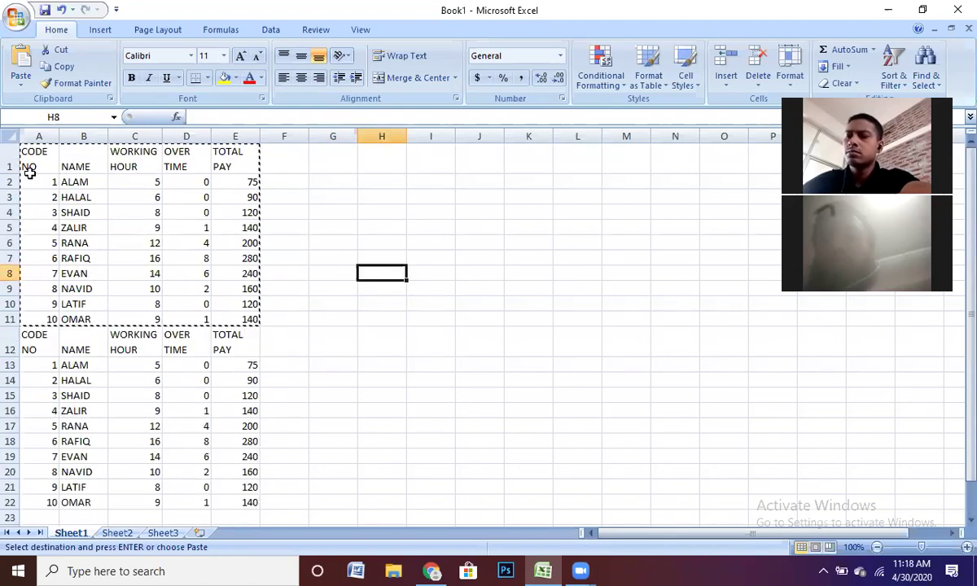
scroll(476, 255, "down", 1)
scroll(122, 166, "up", 1)
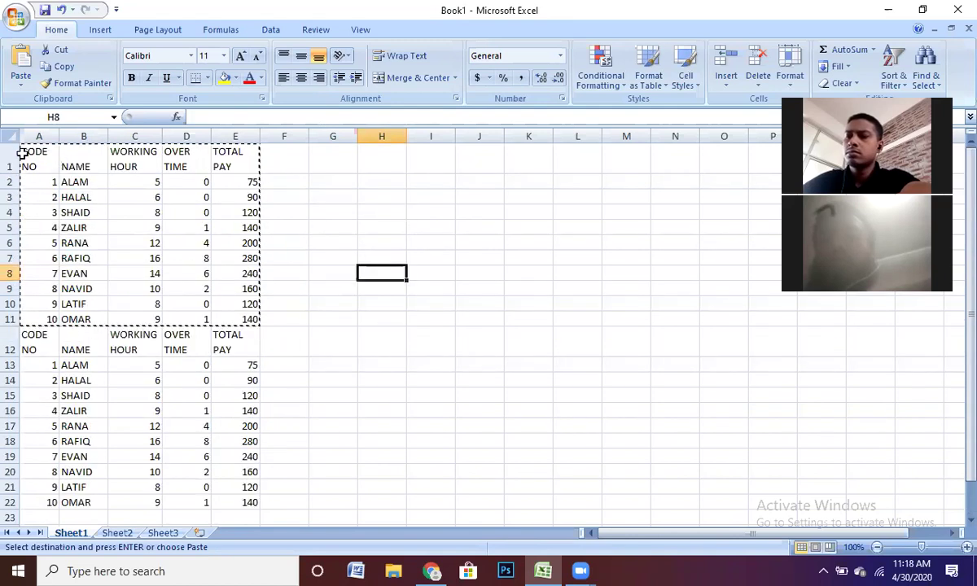
left_click(436, 209)
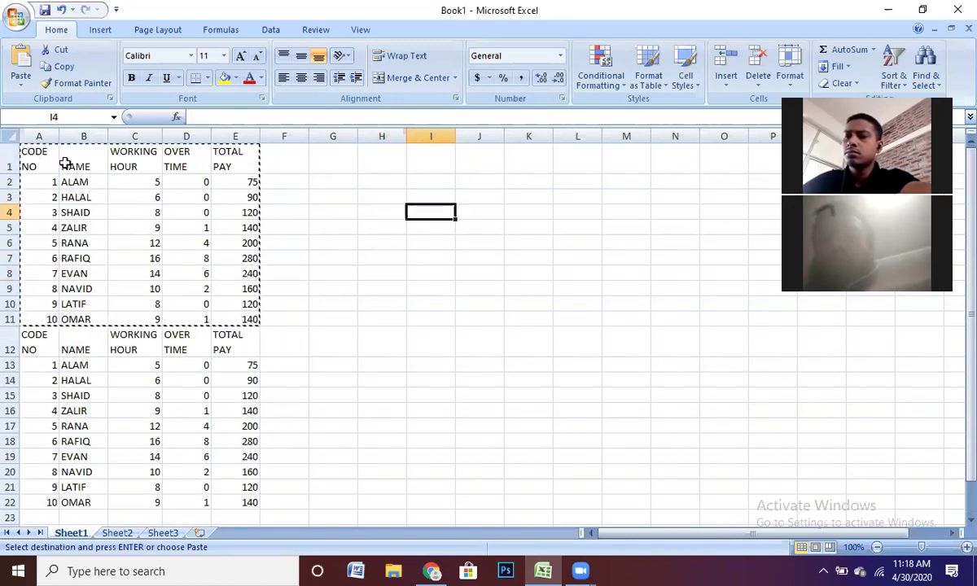
- Turn on filtering for the header cells A1:E1 of the upper pay table
left_click_drag(65, 162, 249, 163)
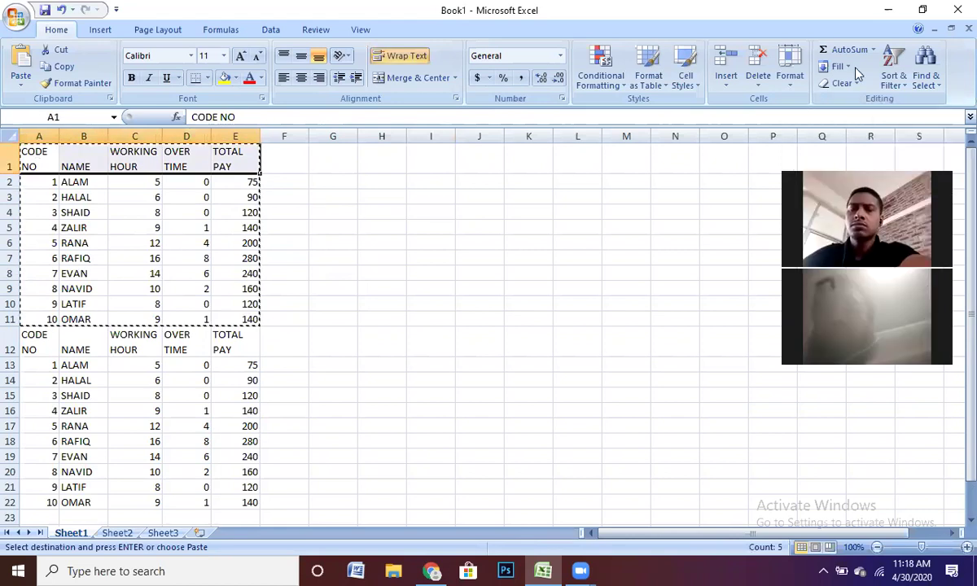
left_click(906, 90)
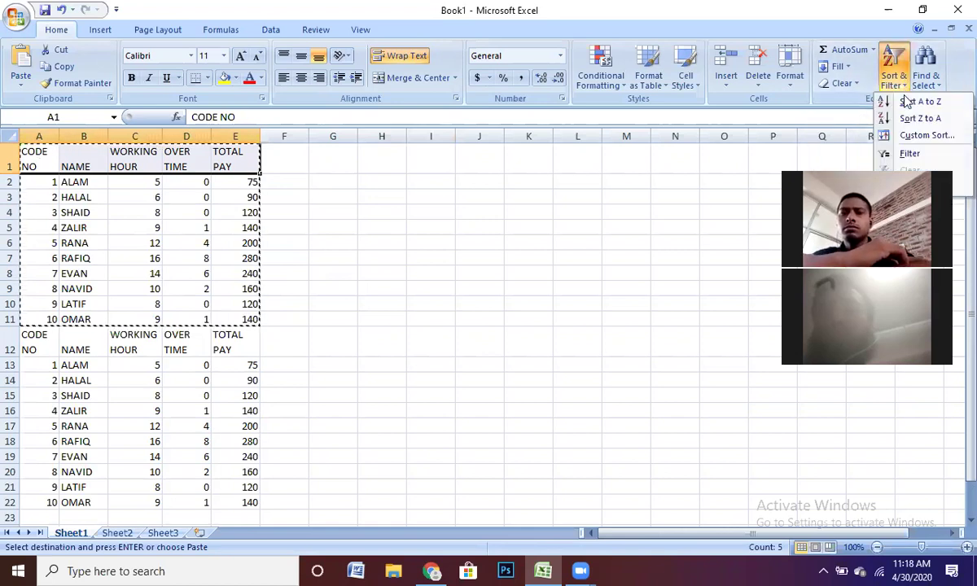
left_click(913, 154)
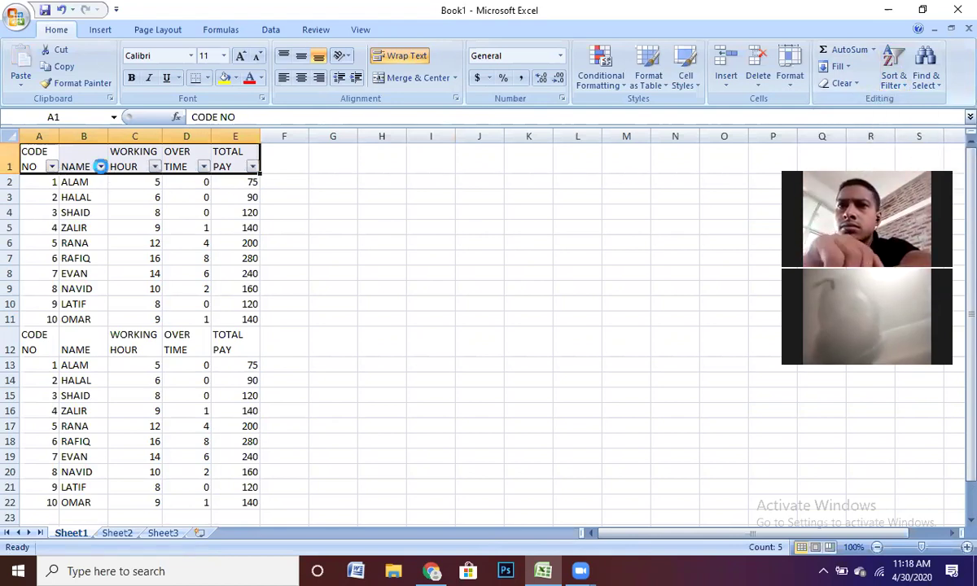
- Inspect the filter choices offered for the NAME, CODE NO and WORKING HOUR columns
left_click(52, 166)
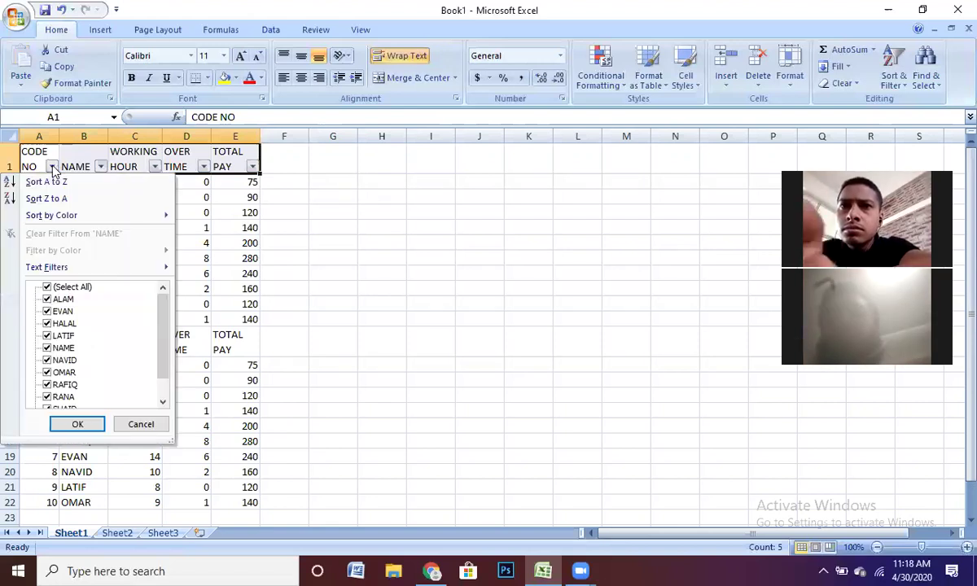
left_click(52, 167)
left_click(52, 167)
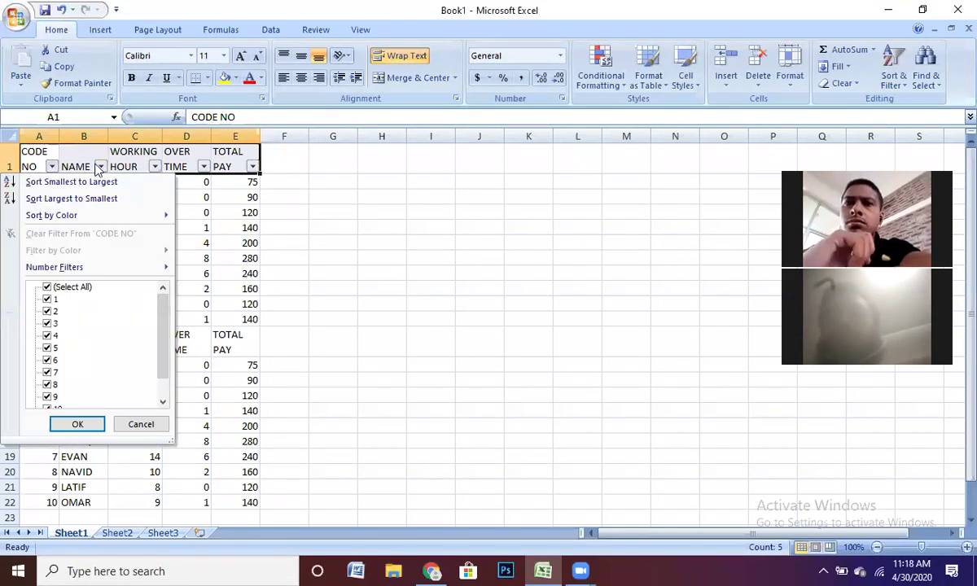
left_click(155, 167)
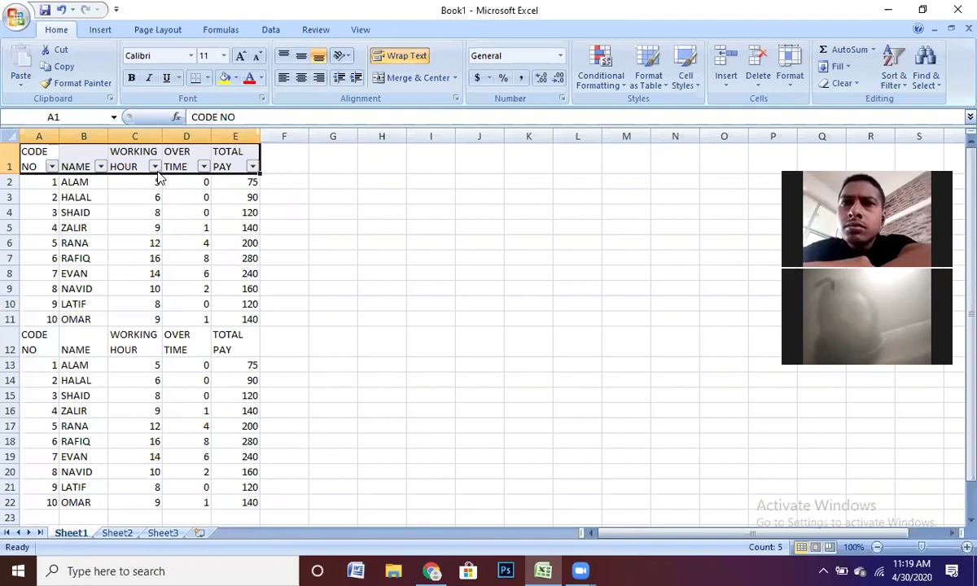
left_click(155, 167)
- Filter the TOTAL PAY column to show only the rows with 120
left_click(253, 167)
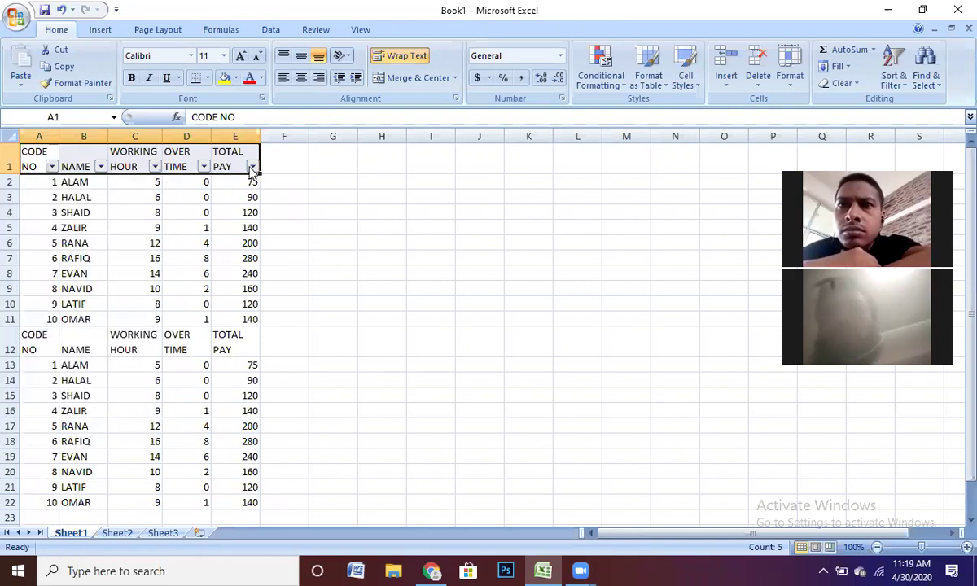
left_click(253, 167)
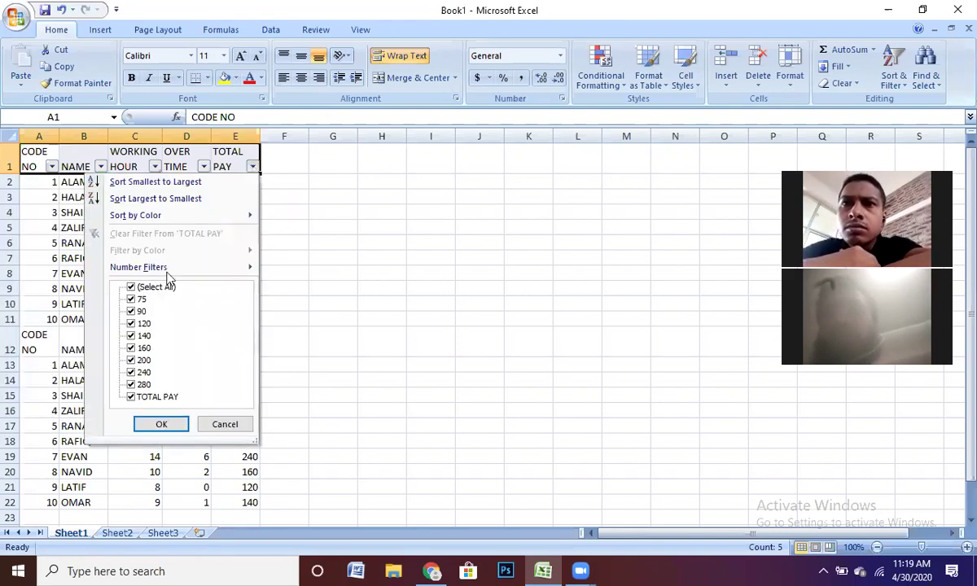
left_click(130, 287)
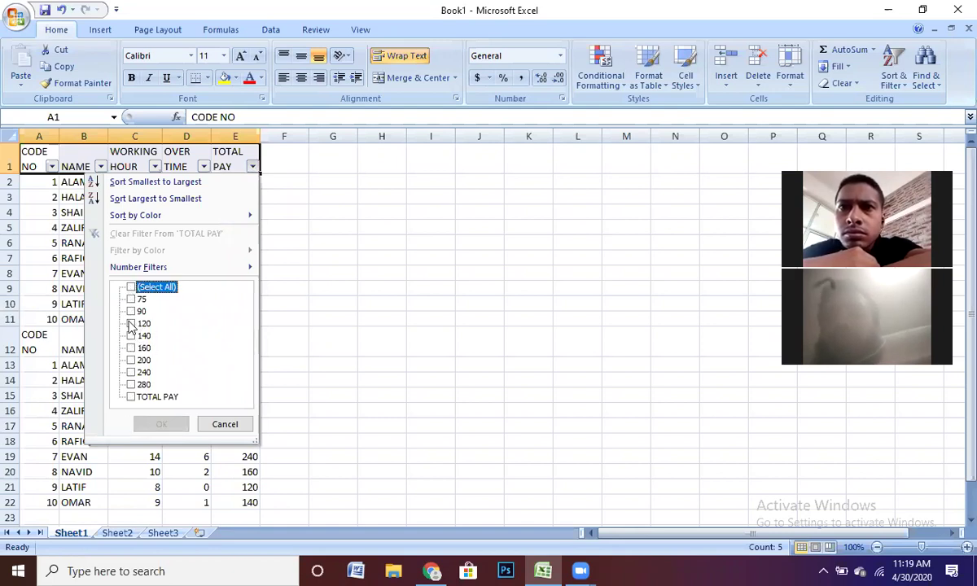
left_click(131, 324)
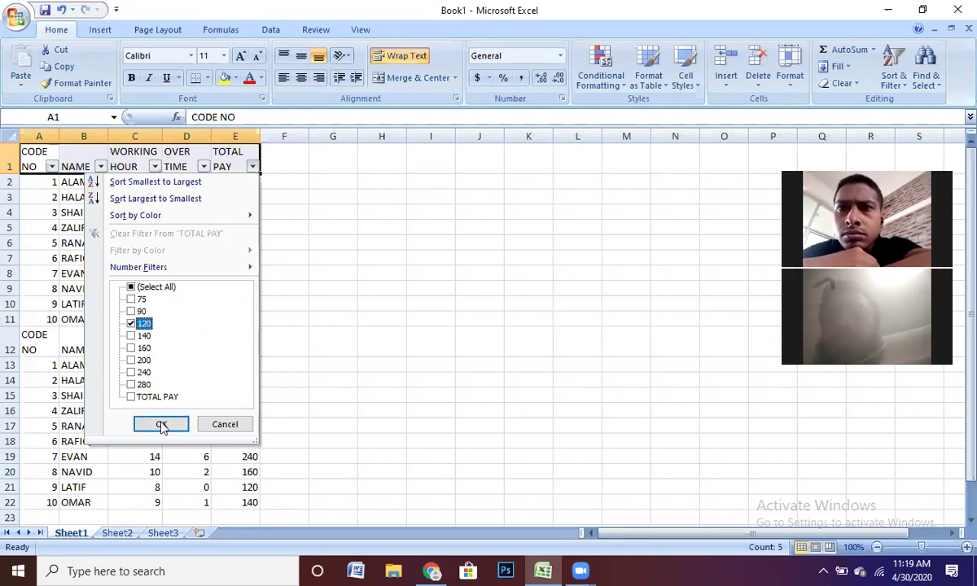
left_click(161, 423)
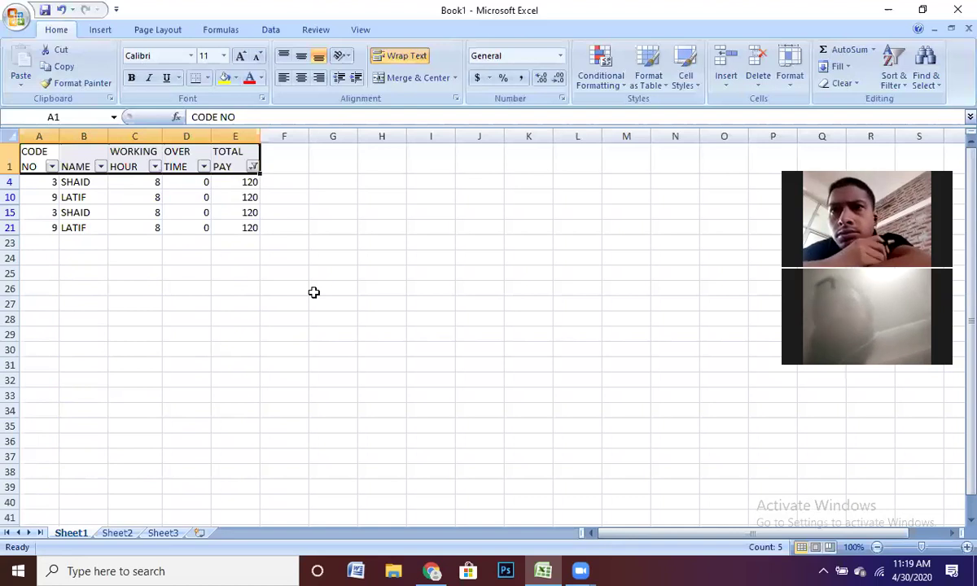
- Undo the TOTAL PAY filter and the filtering on the header row, and deselect the headers
key("ctrl+z")
key("ctrl+z")
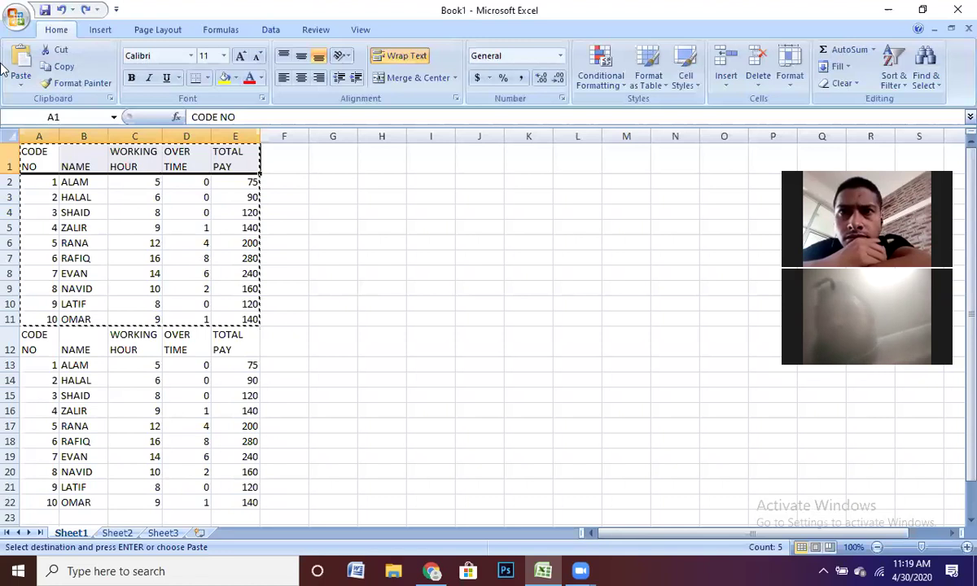
left_click(362, 291)
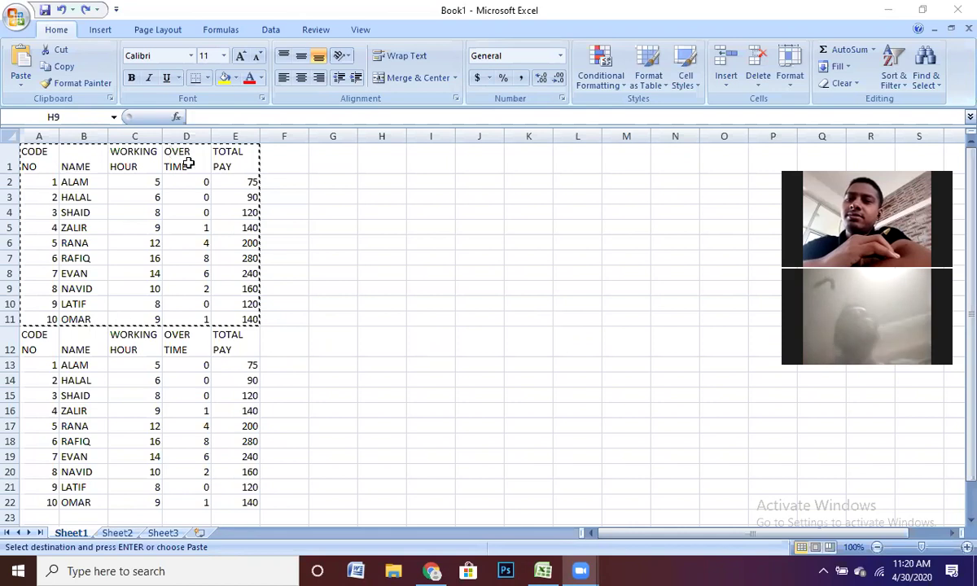
- Turn on filtering for only the OVER TIME and TOTAL PAY headers, D1:E1, and inspect their filter choices
left_click_drag(188, 162, 234, 165)
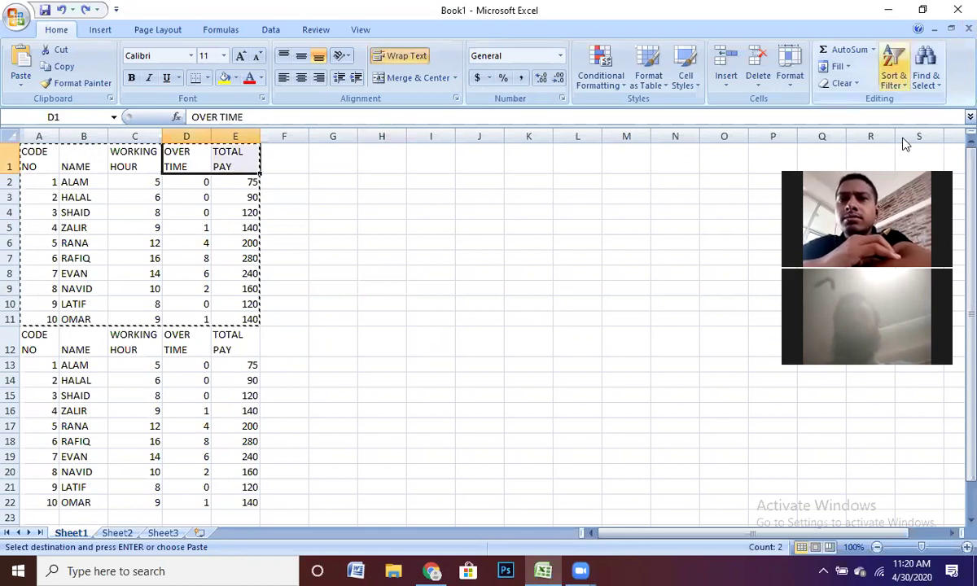
left_click(893, 70)
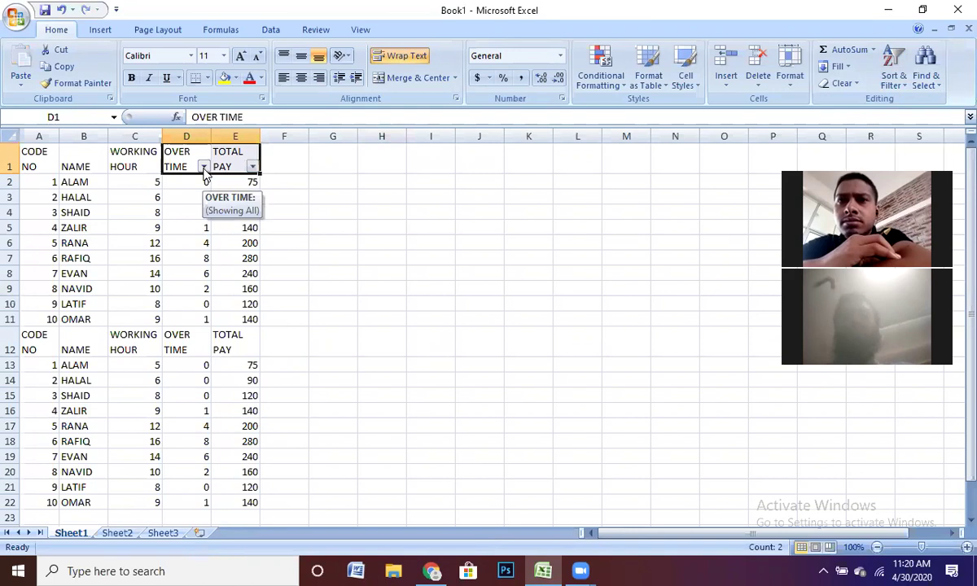
left_click(203, 169)
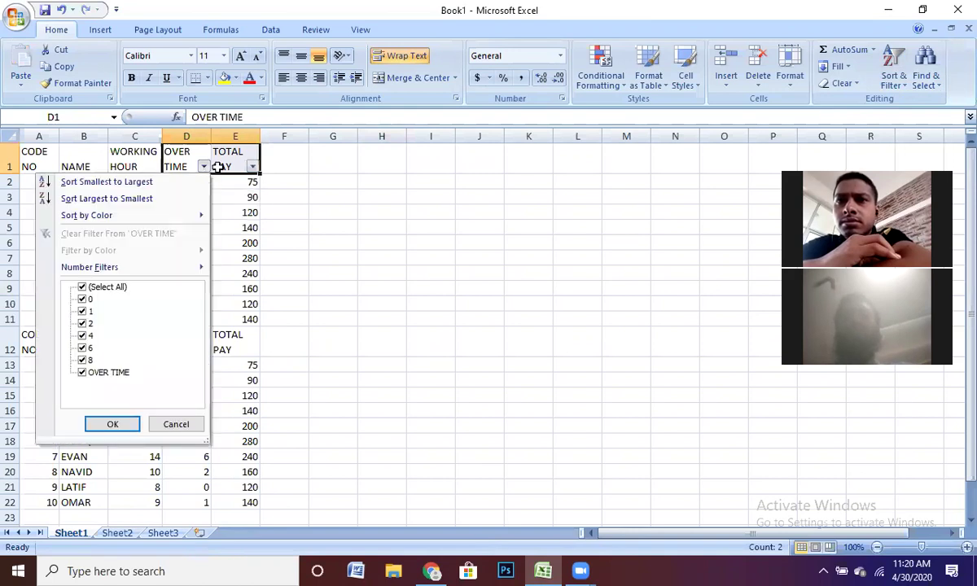
left_click(254, 168)
left_click(254, 168)
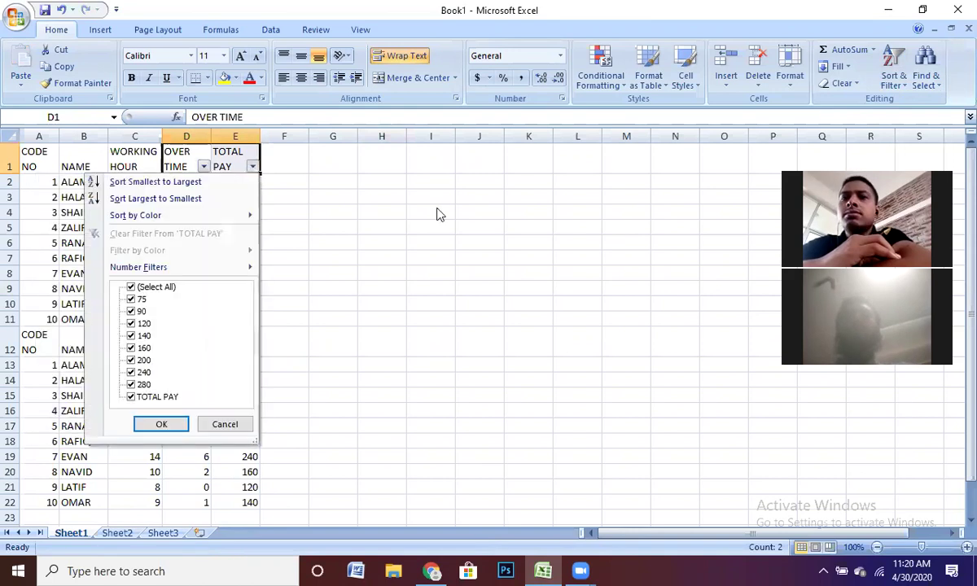
left_click(460, 200)
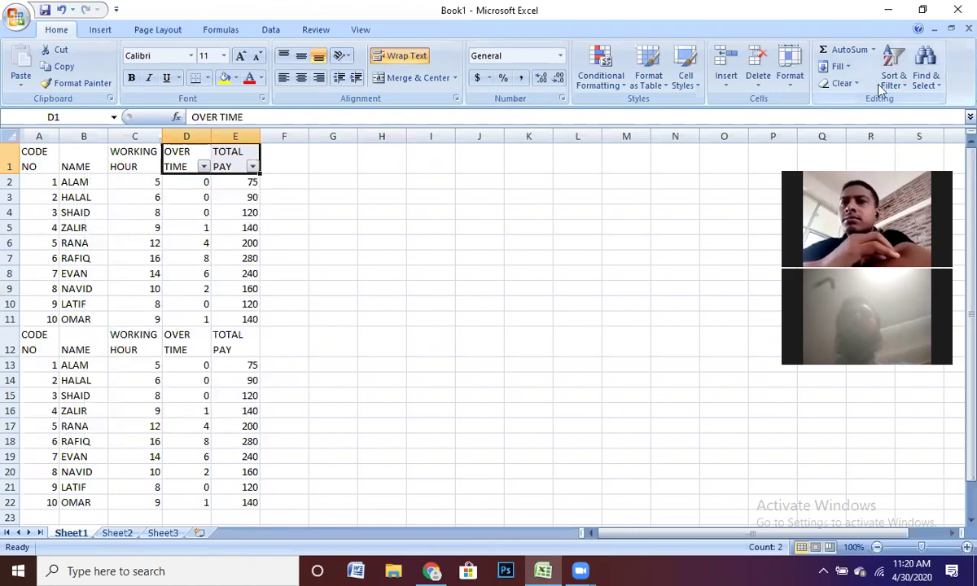
- Turn off filtering on the OVER TIME and TOTAL PAY headers
left_click(905, 94)
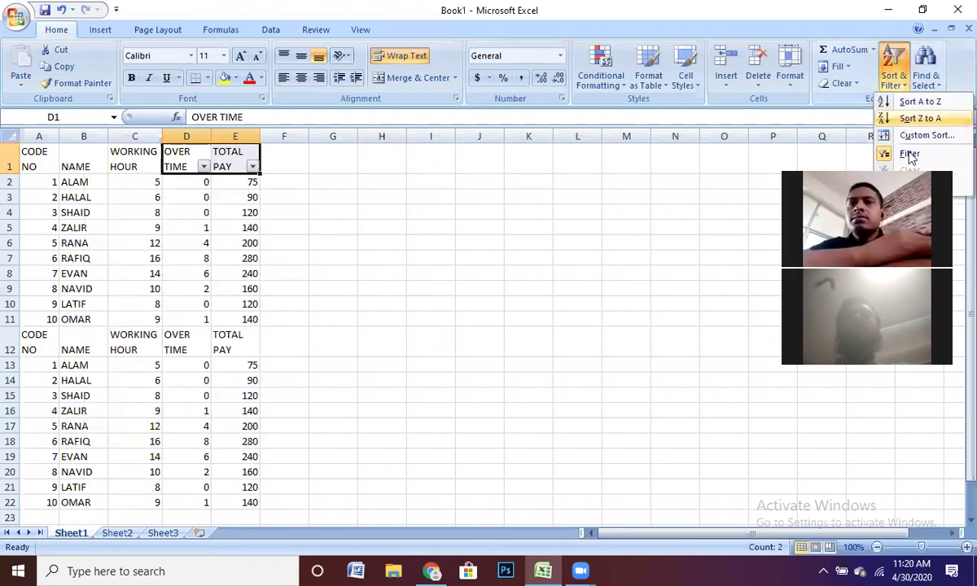
left_click(908, 152)
left_click(497, 202)
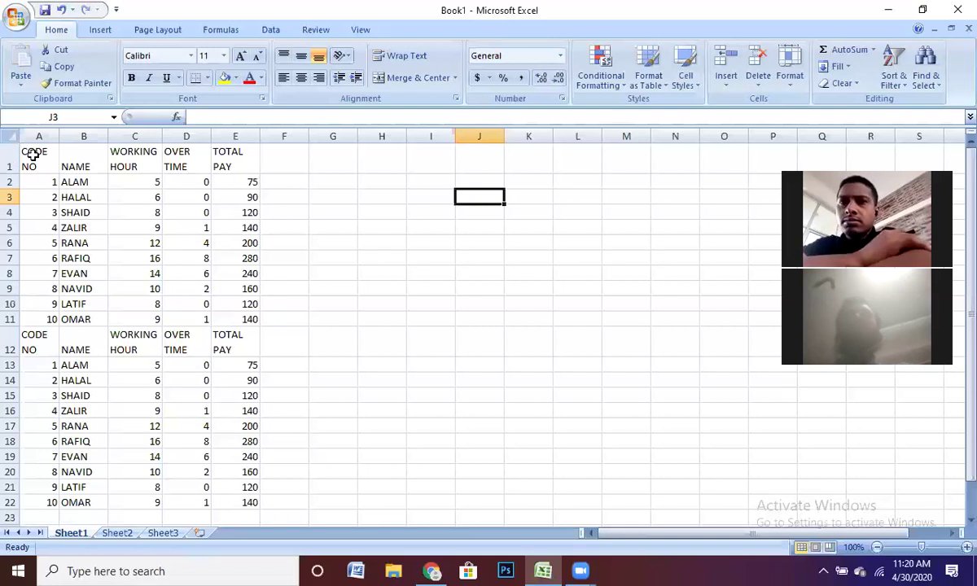
- Turn filtering back on for all five header cells, A1:E1
left_click_drag(33, 154, 229, 153)
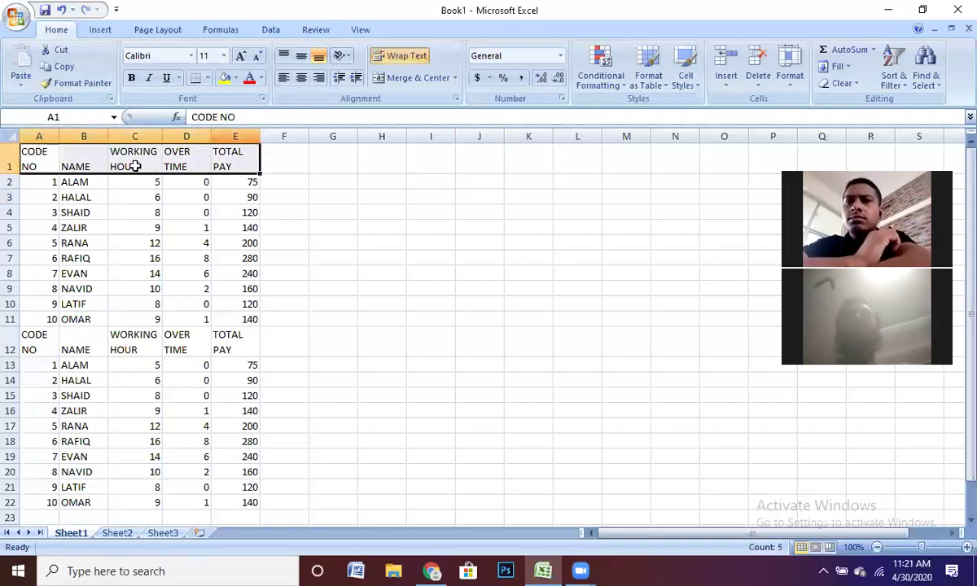
left_click(893, 71)
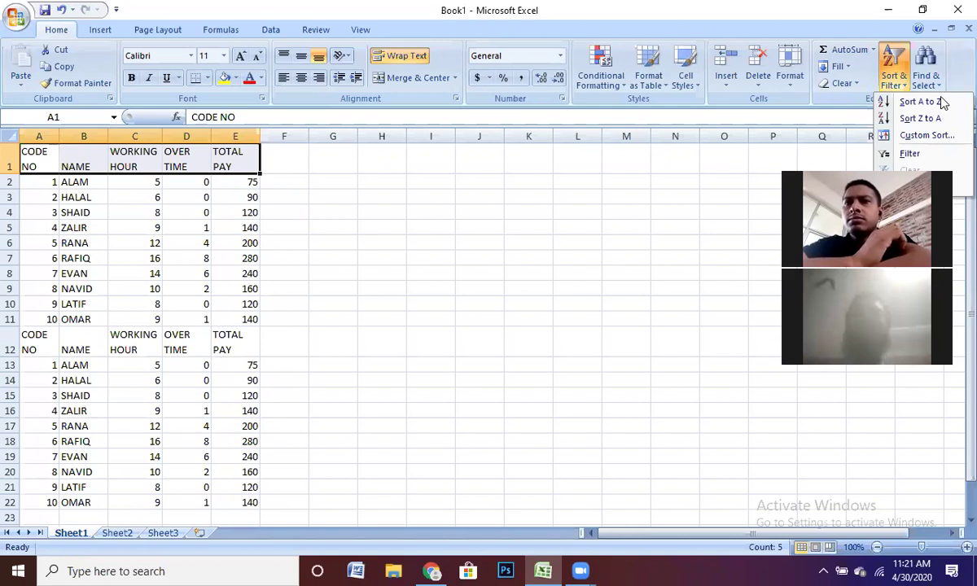
left_click(909, 160)
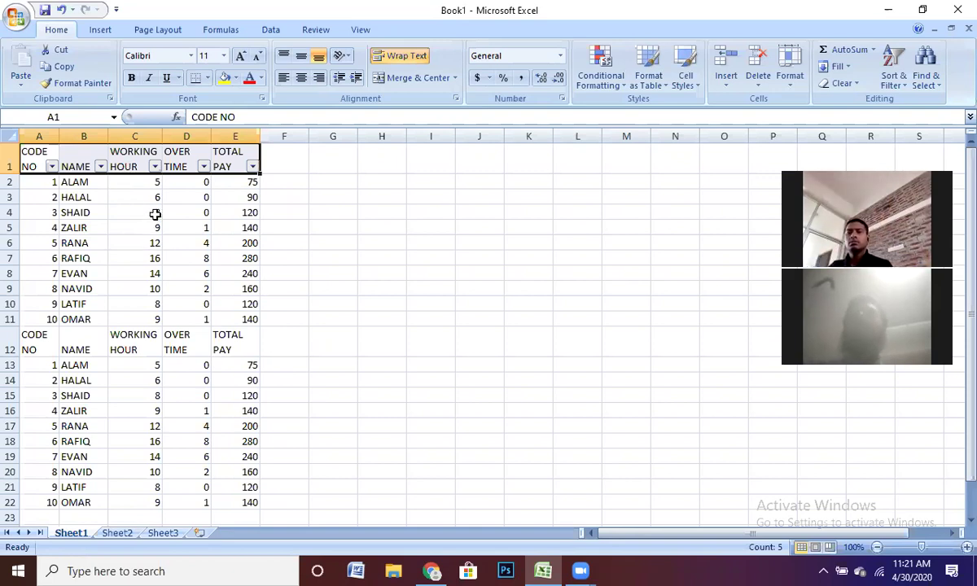
- Filter the OVER TIME column to show only the rows with 0, and undo that filter
left_click(203, 166)
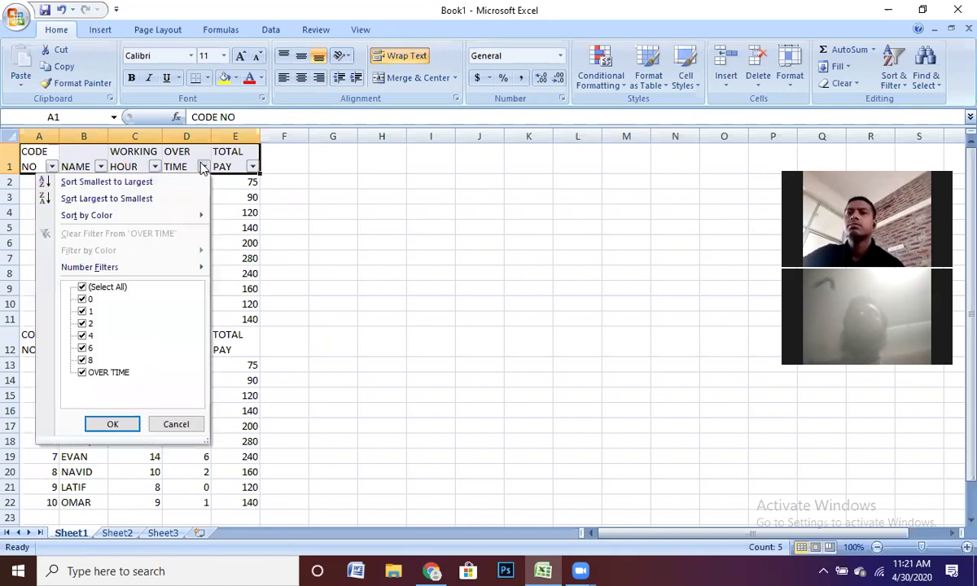
left_click(90, 289)
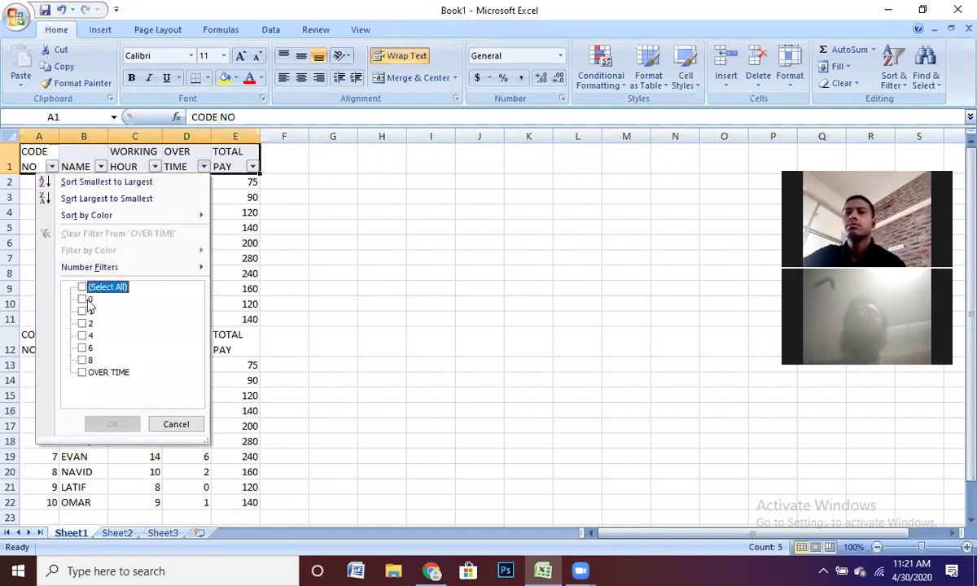
left_click(88, 301)
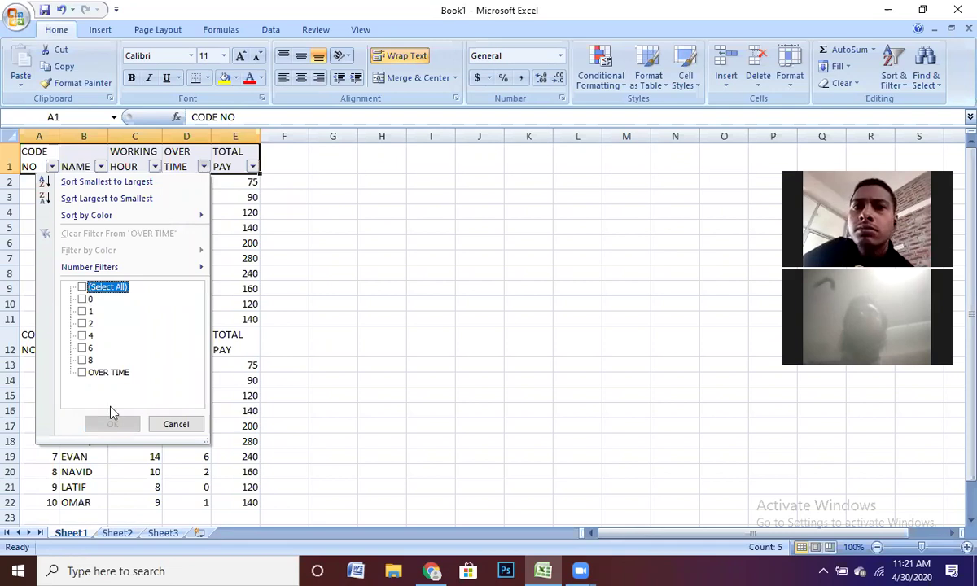
left_click(114, 424)
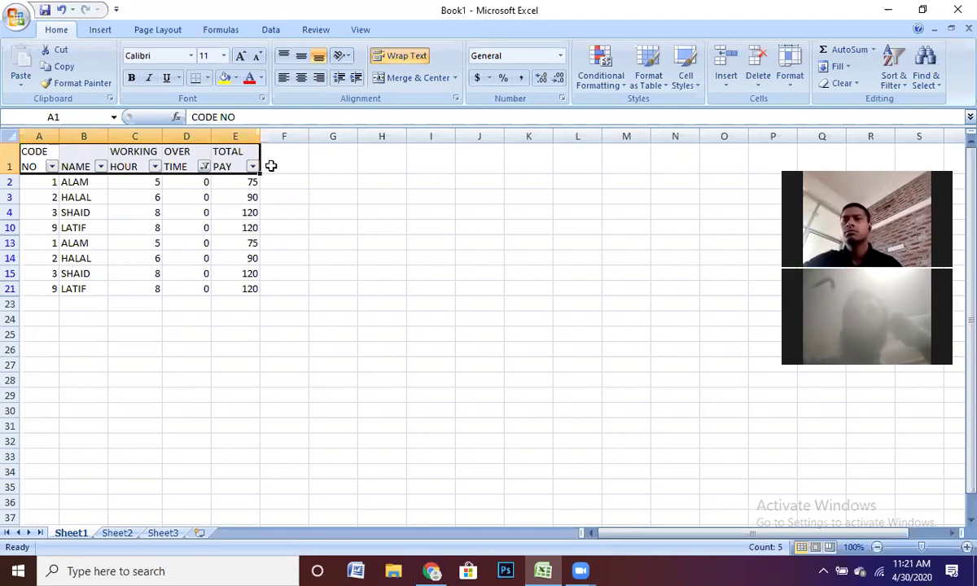
key("ctrl+z")
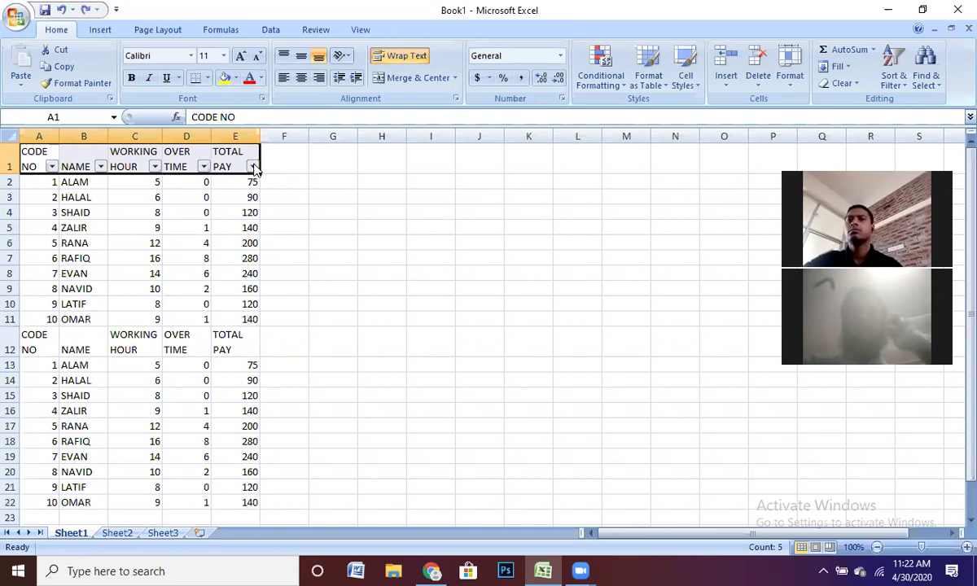
- Filter the TOTAL PAY column to show only the rows with 140
left_click(252, 166)
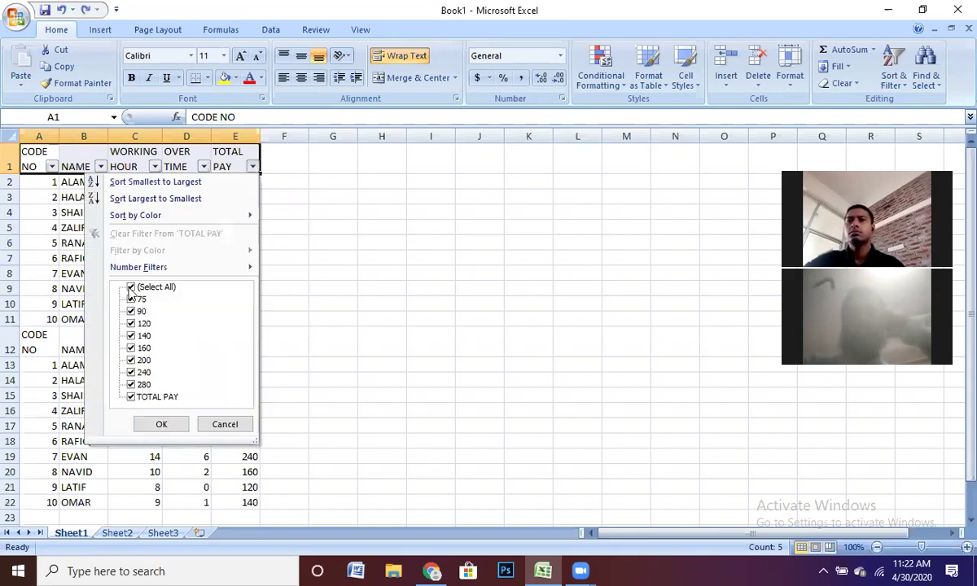
left_click(131, 287)
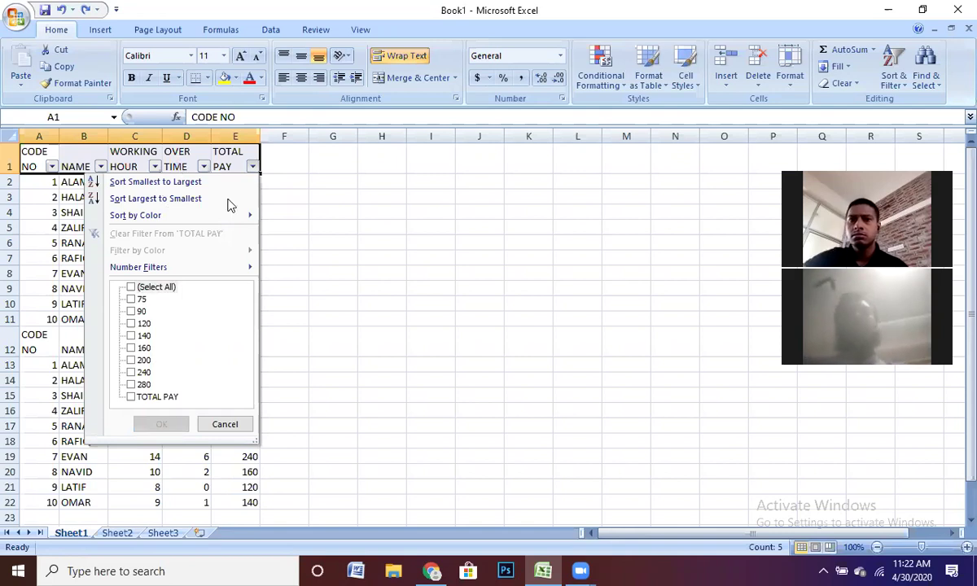
left_click(131, 335)
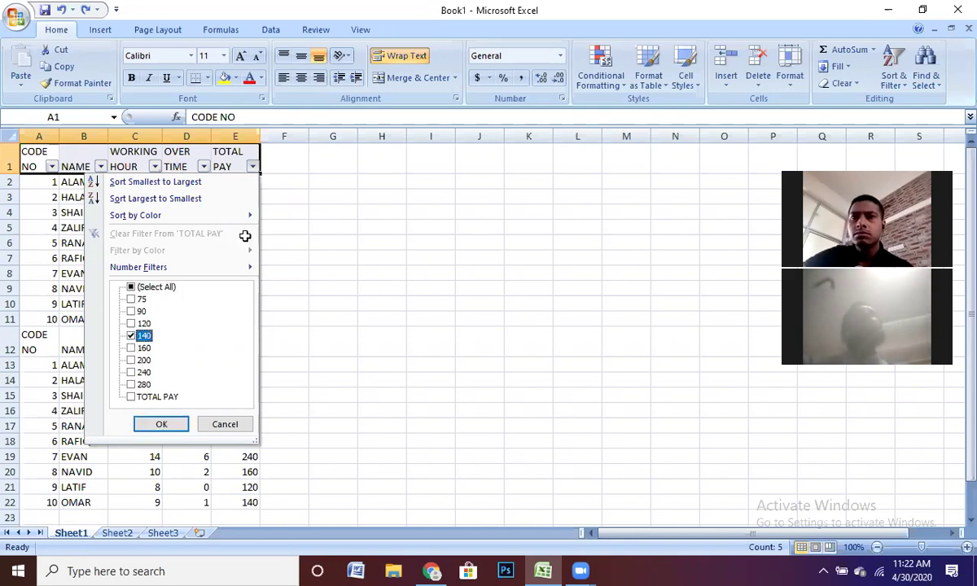
key("Return")
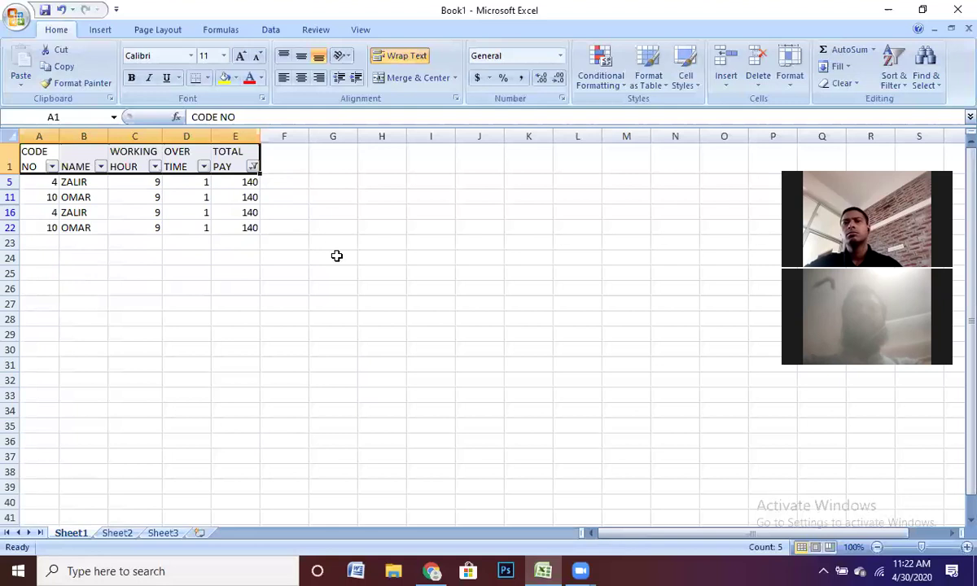
- Undo the TOTAL PAY filter and turn off filtering for the header row
key("ctrl+z")
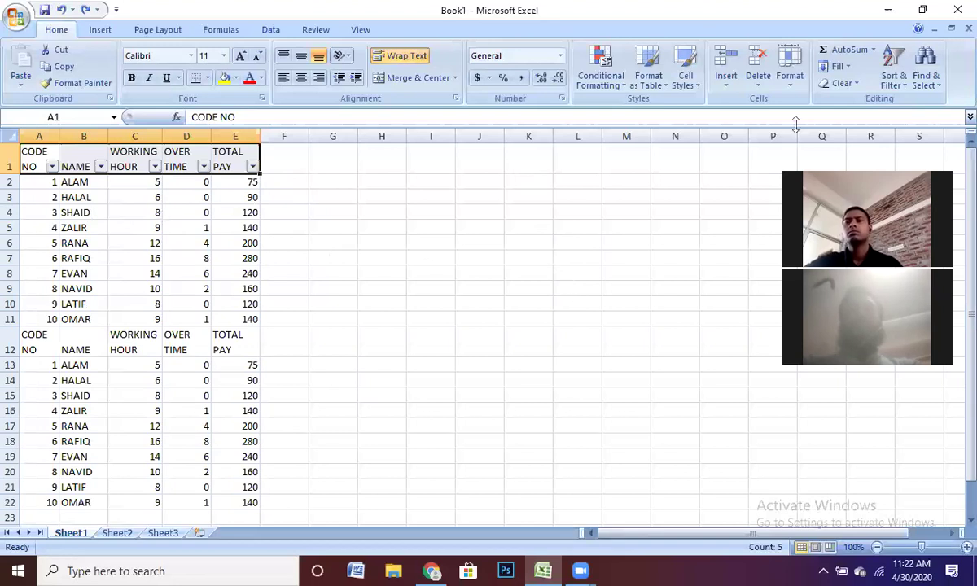
left_click(903, 85)
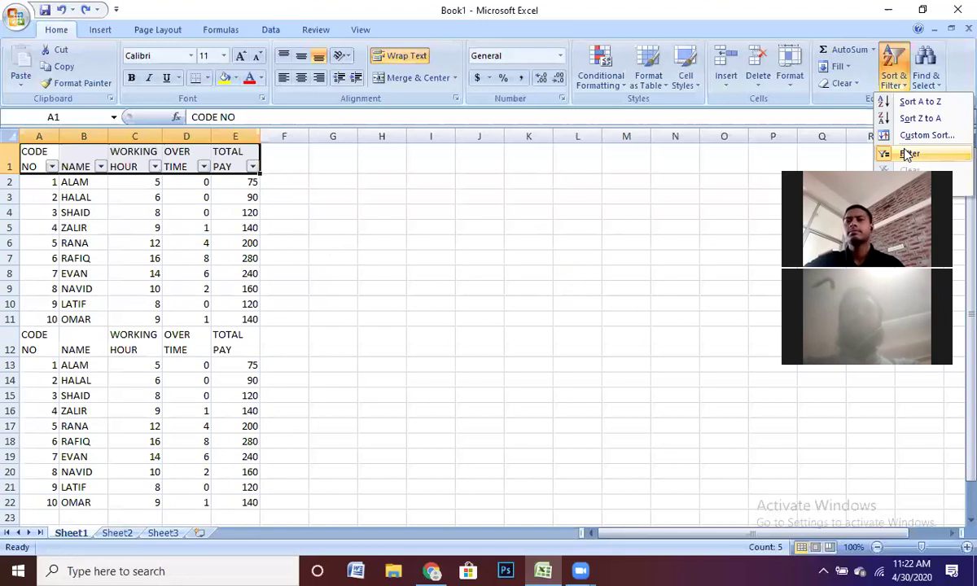
left_click(141, 330)
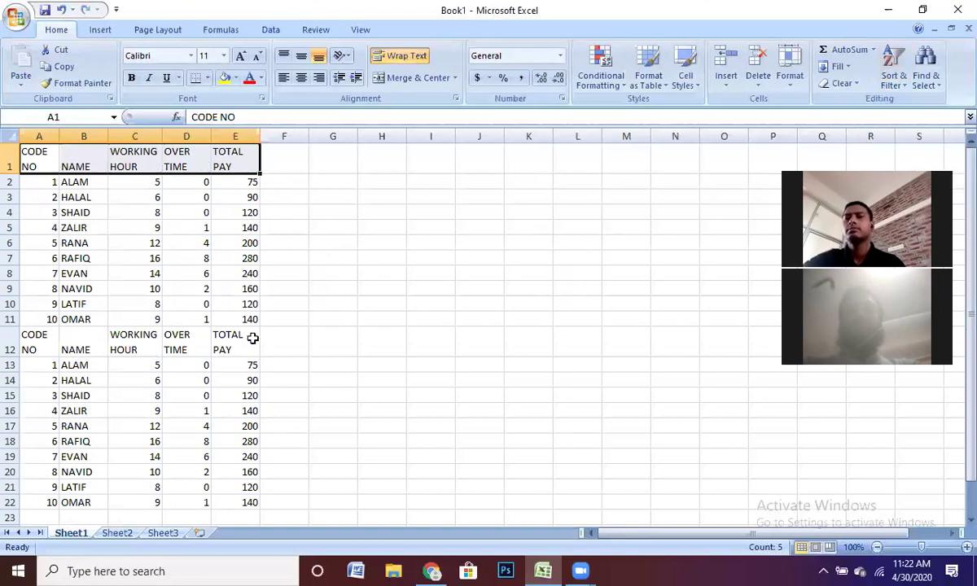
- Examine how the header row and CODE NO column move out of view across both tables without frozen panes
scroll(235, 269, "down", 3)
scroll(244, 260, "down", 1)
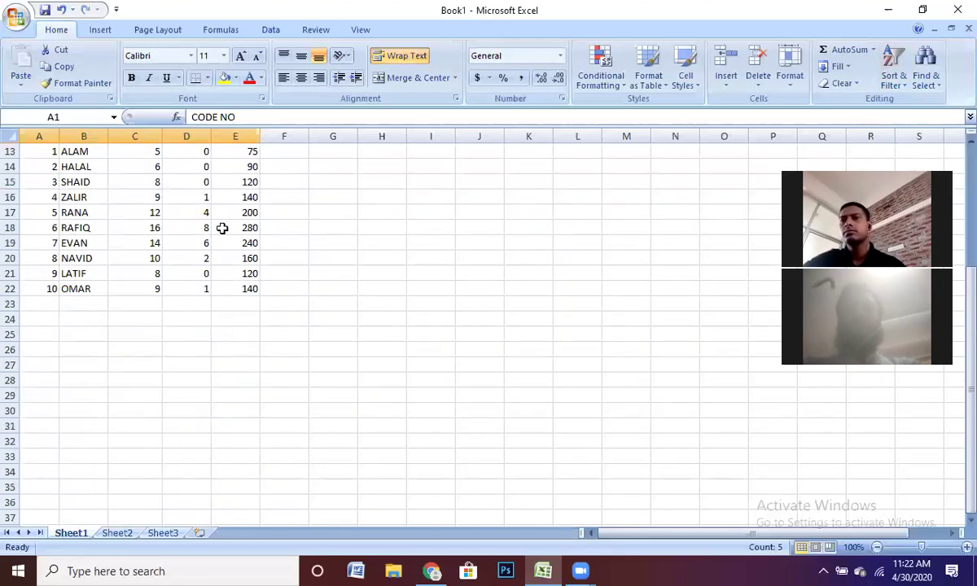
scroll(221, 228, "up", 4)
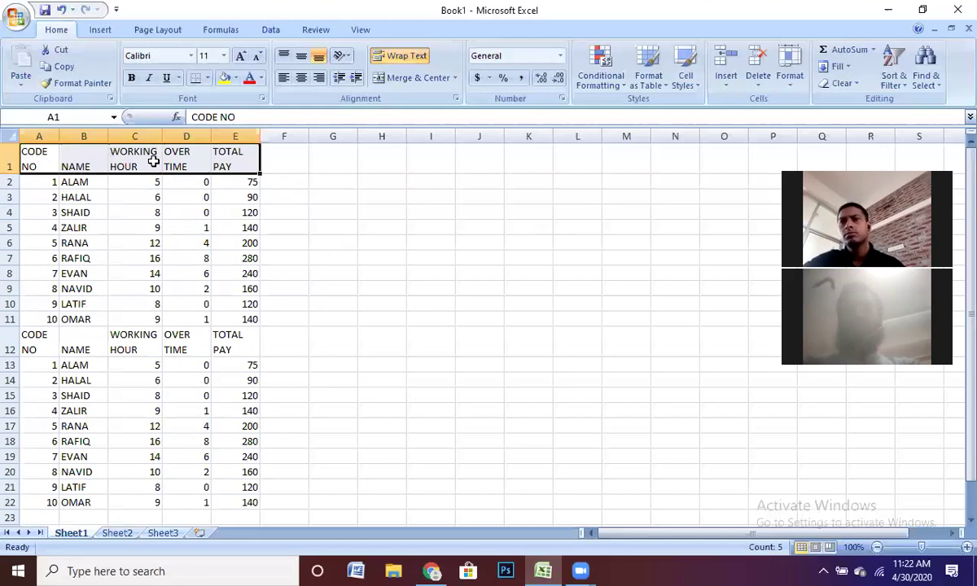
scroll(236, 261, "down", 2)
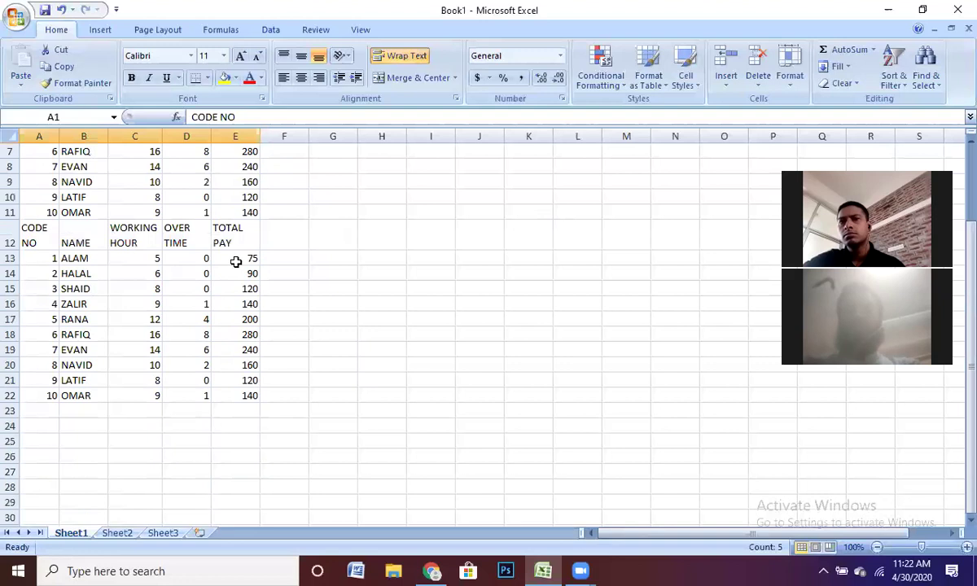
scroll(235, 261, "down", 4)
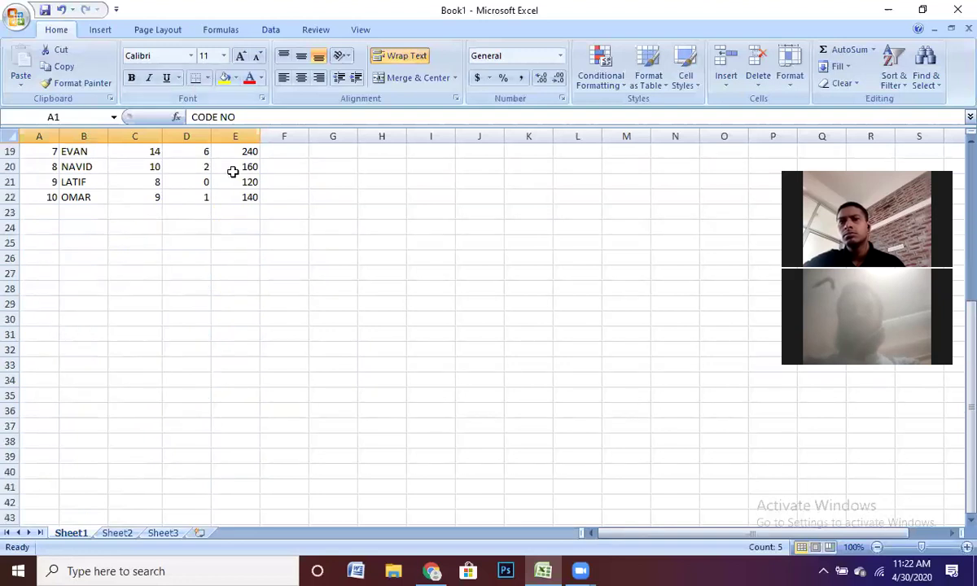
scroll(61, 293, "up", 4)
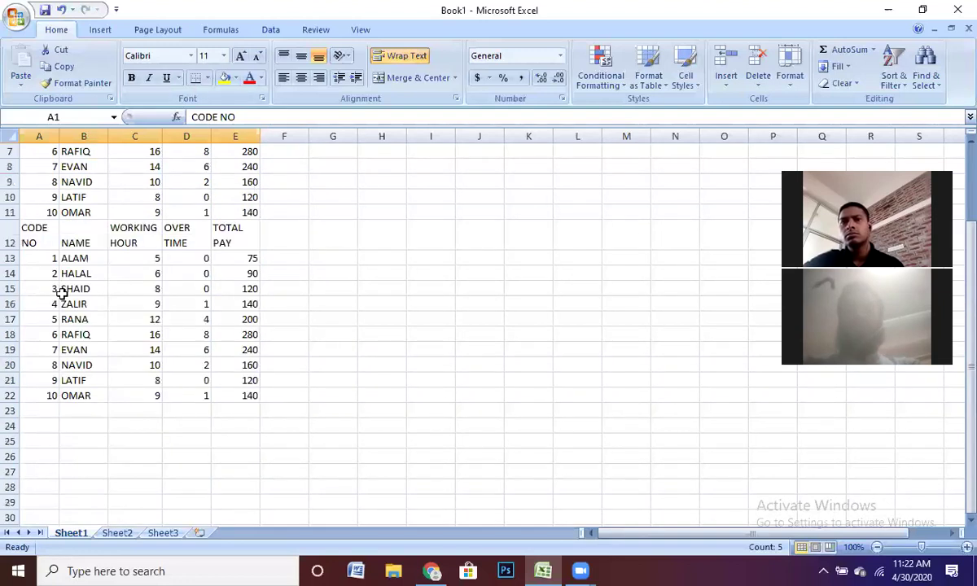
scroll(61, 293, "down", 3)
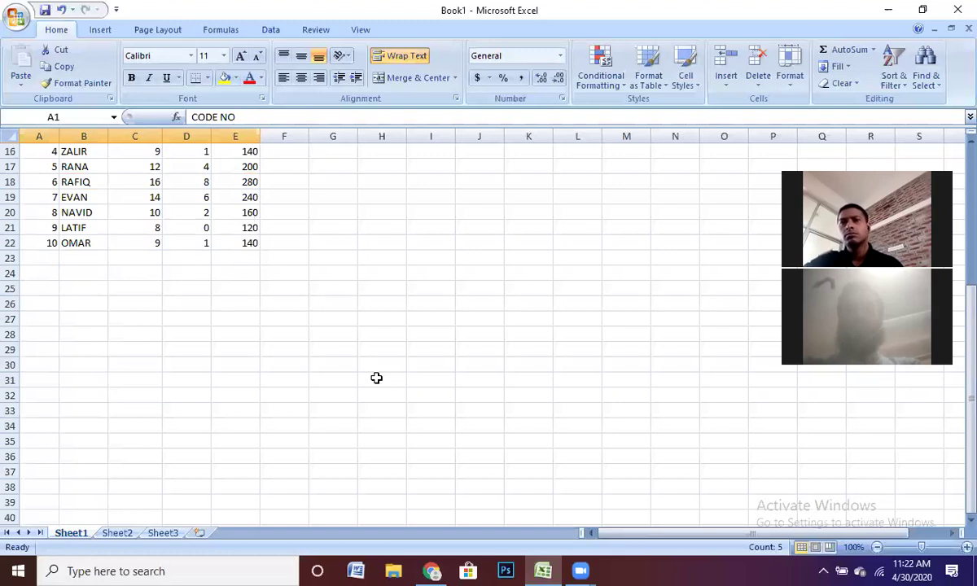
scroll(592, 539, "up", 4)
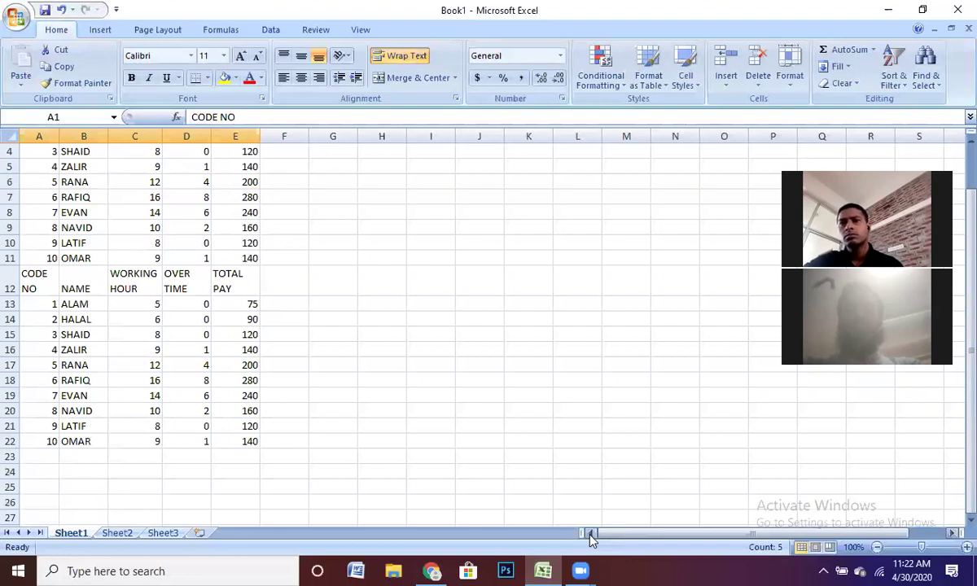
left_click(954, 534)
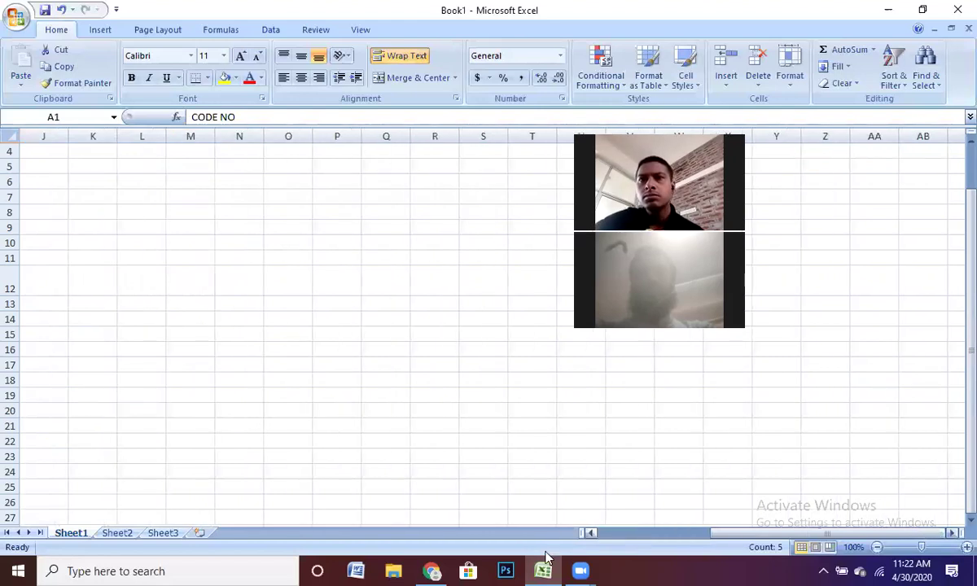
left_click(597, 537)
left_click(597, 537)
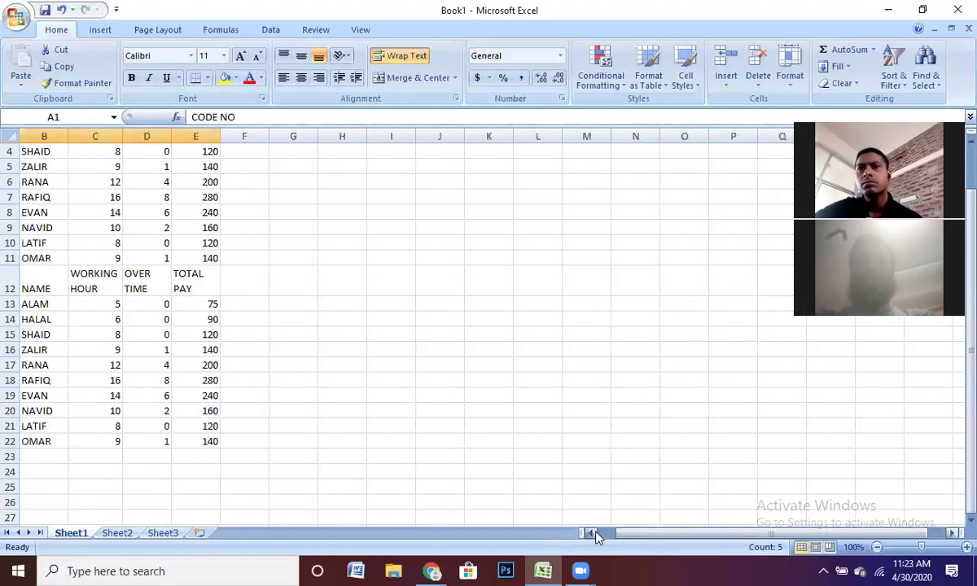
key("ctrl+BackSpace")
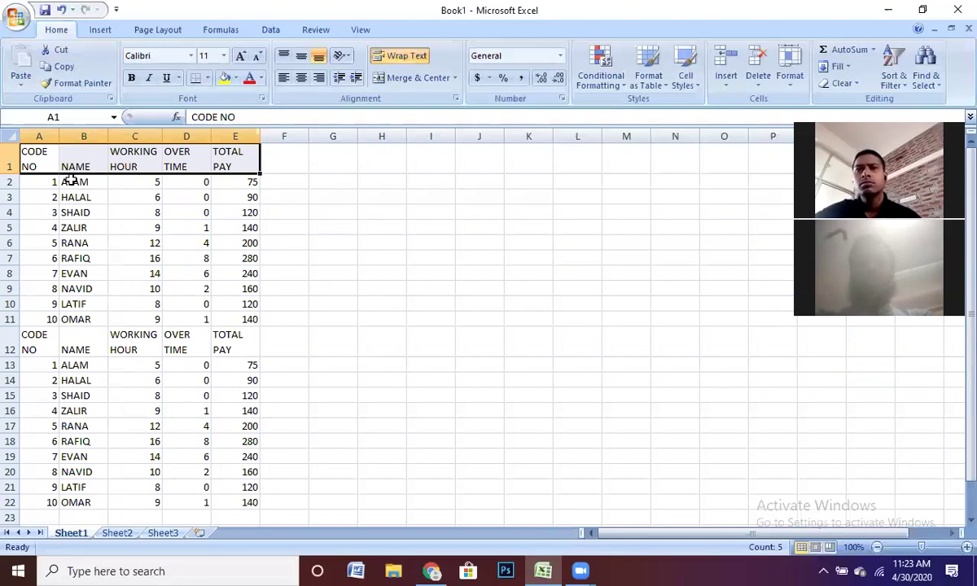
scroll(251, 152, "down", 1)
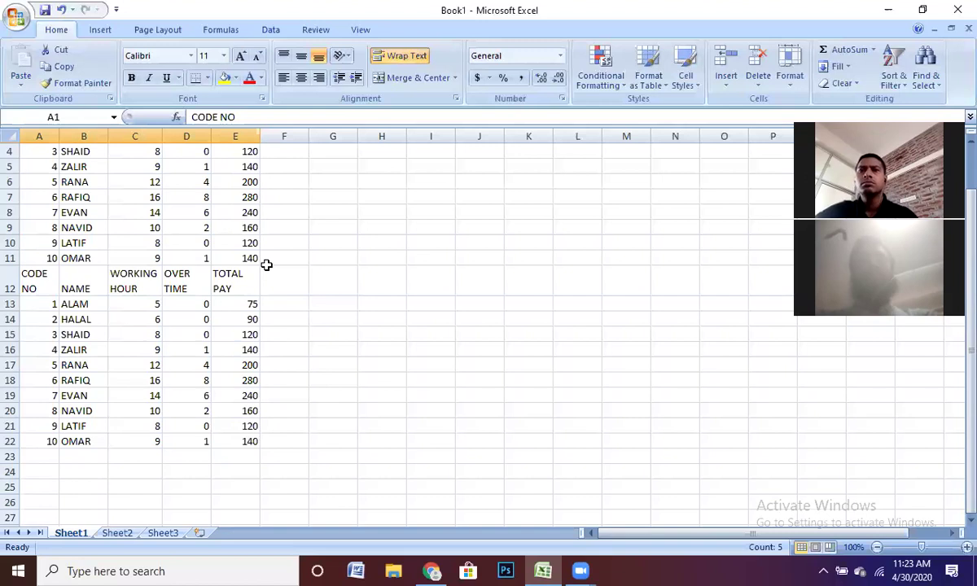
scroll(268, 267, "up", 1)
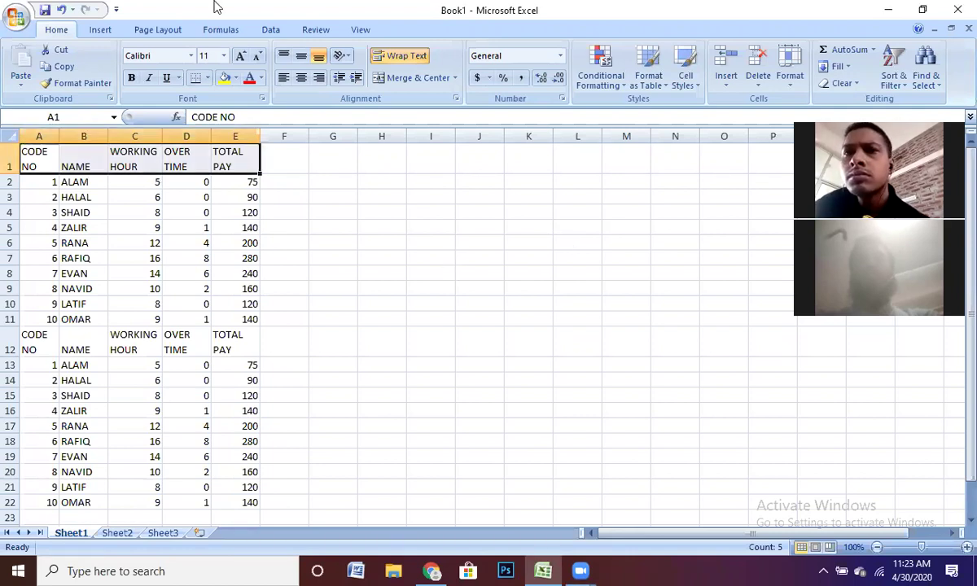
- Freeze the panes at cell B2 so that row 1 and column A stay in view
left_click(431, 227)
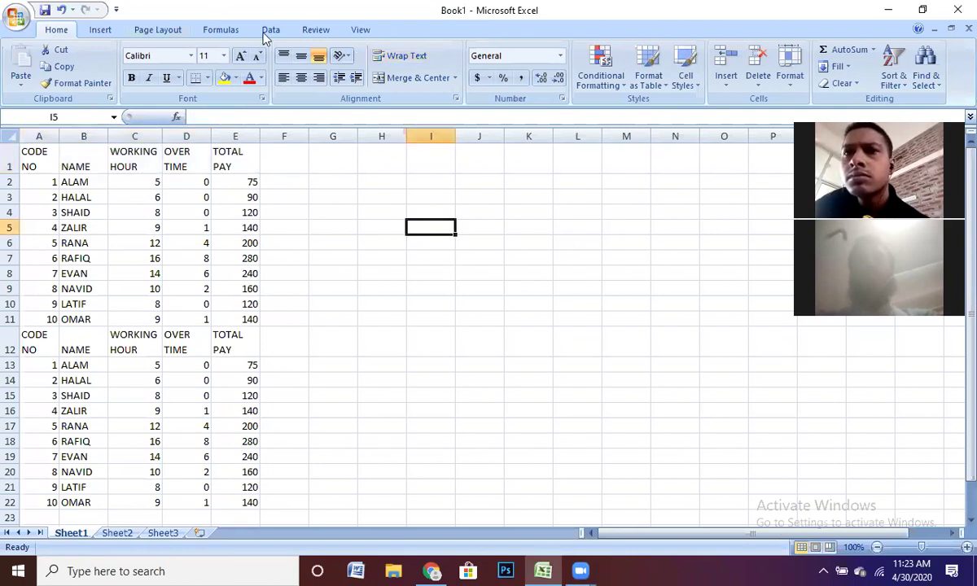
left_click(359, 31)
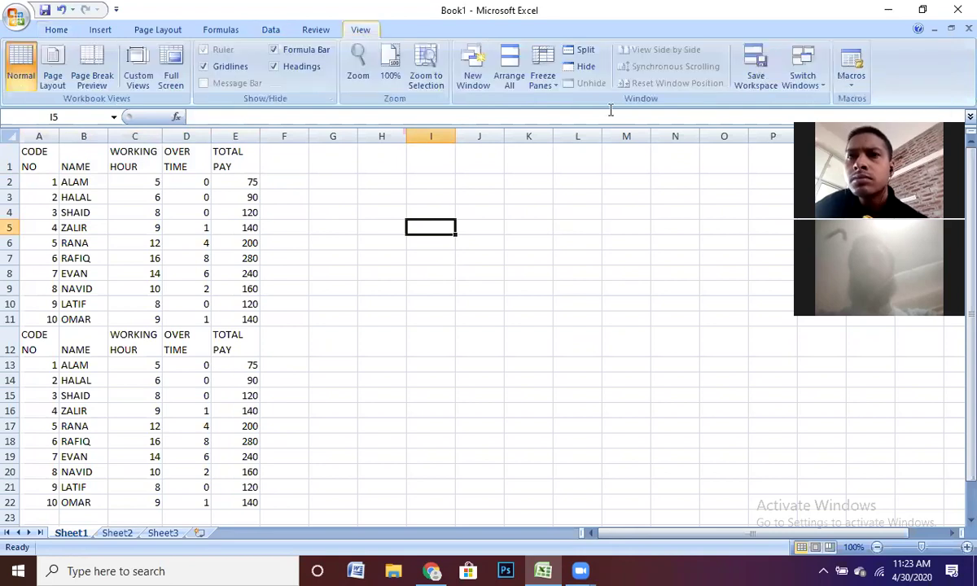
left_click(557, 90)
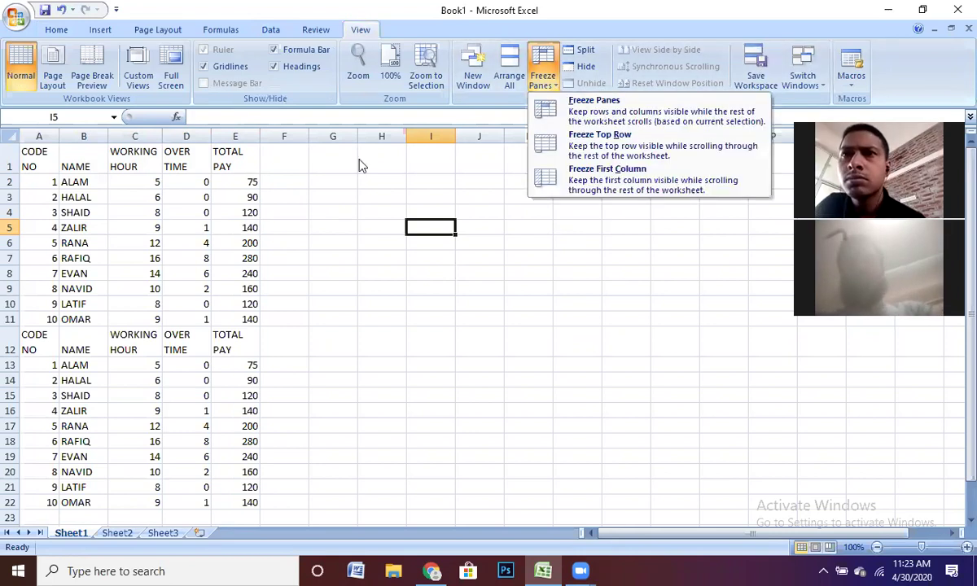
left_click(75, 183)
left_click(75, 182)
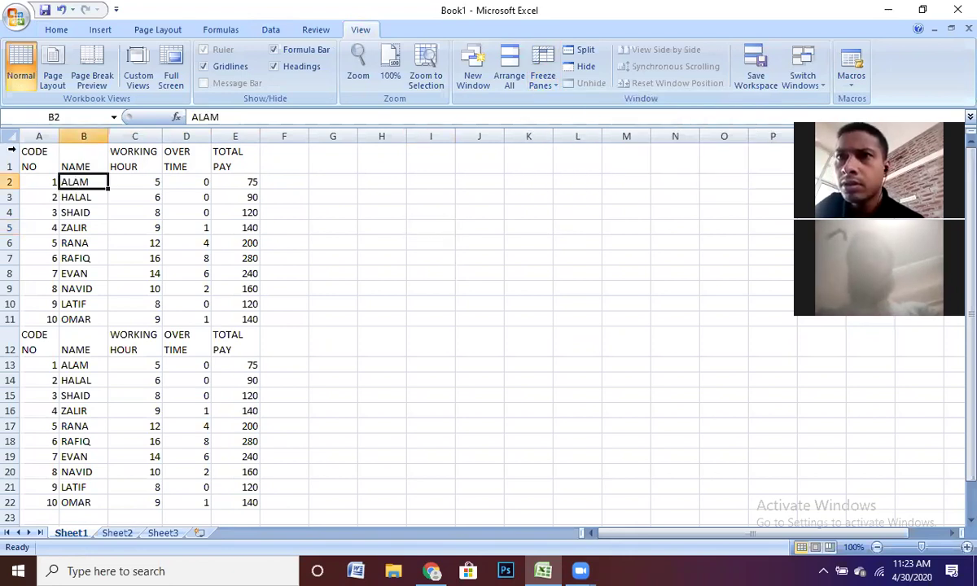
left_click(556, 88)
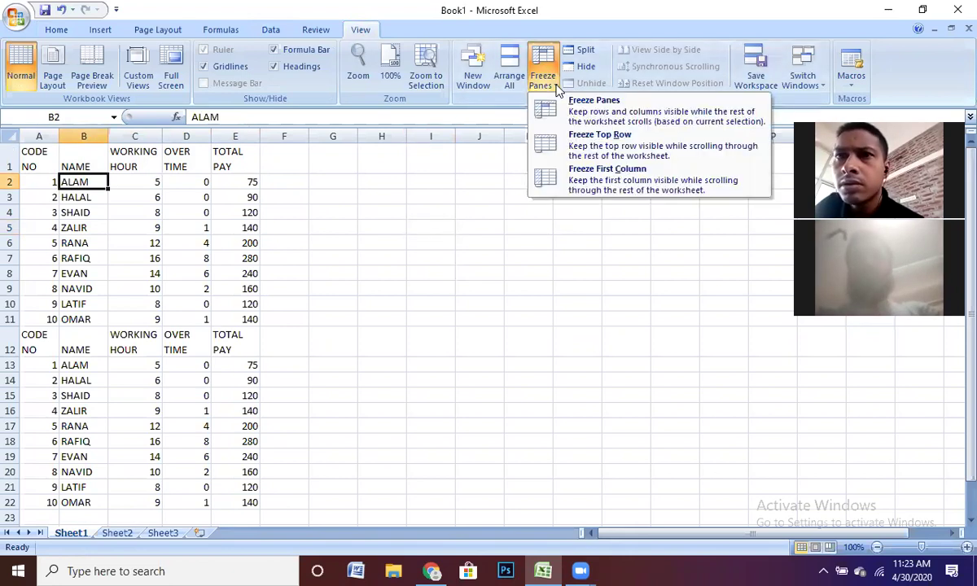
left_click(619, 111)
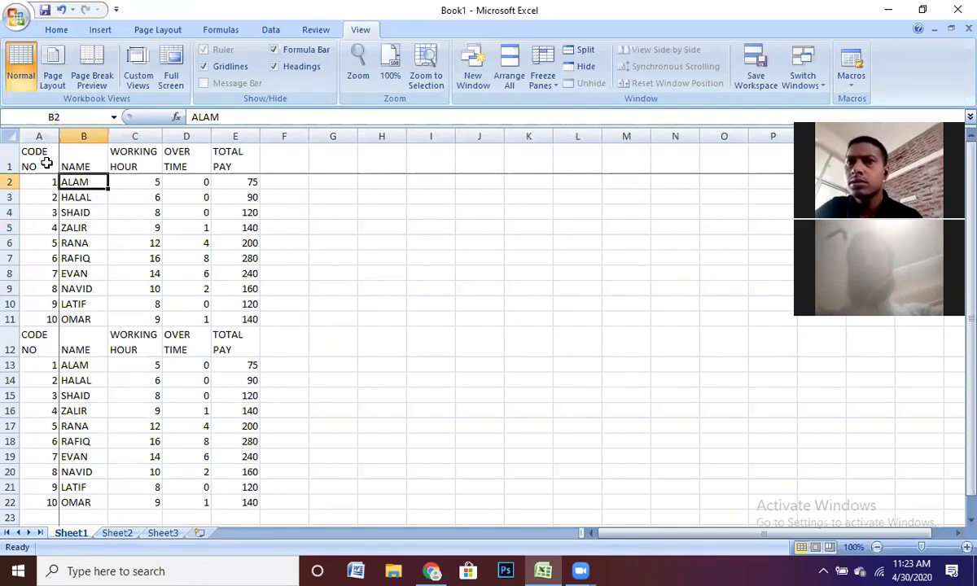
- Check the frozen header row against the lower records of both tables and the empty rows below them
scroll(114, 151, "down", 3)
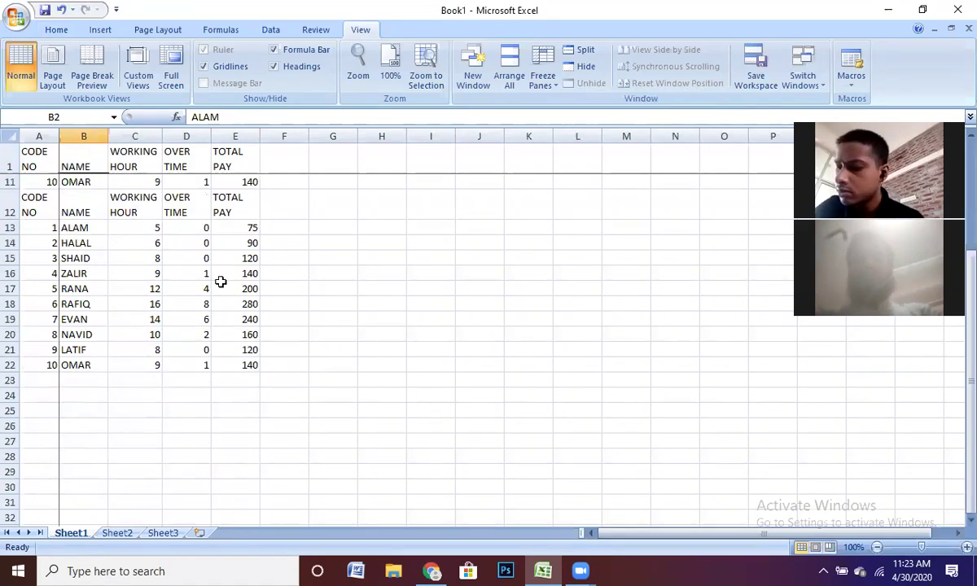
scroll(221, 281, "down", 2)
scroll(221, 282, "up", 1)
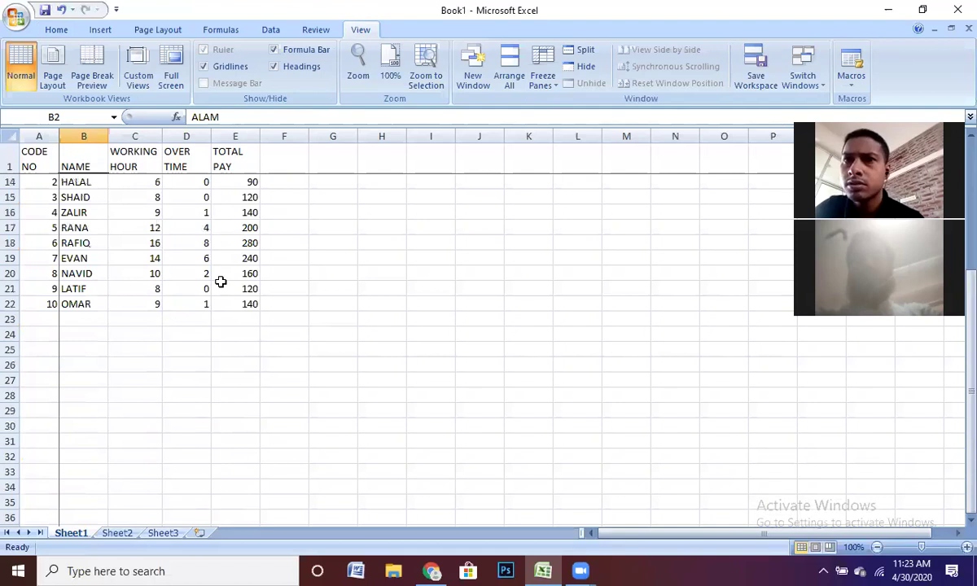
scroll(220, 282, "up", 3)
scroll(220, 282, "down", 3)
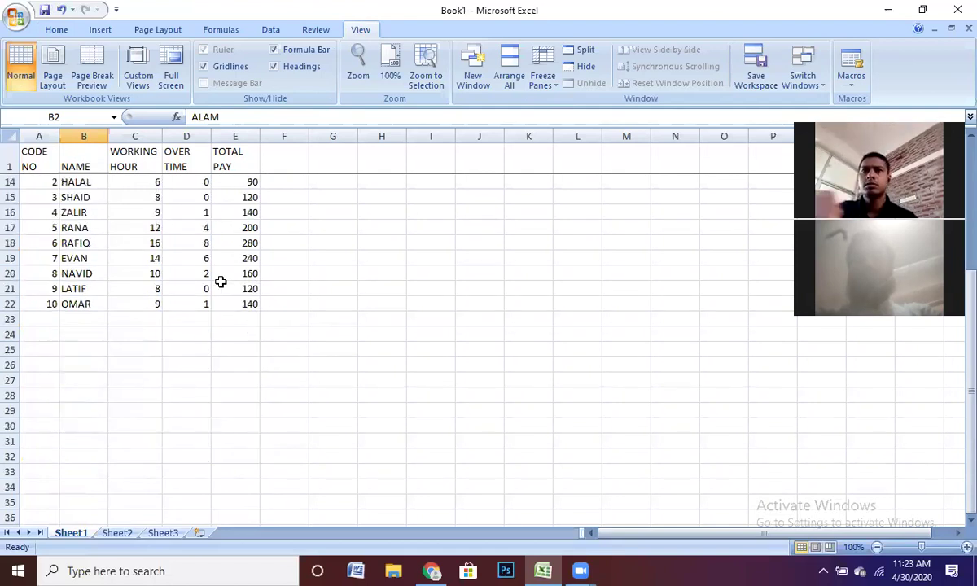
scroll(144, 164, "down", 2)
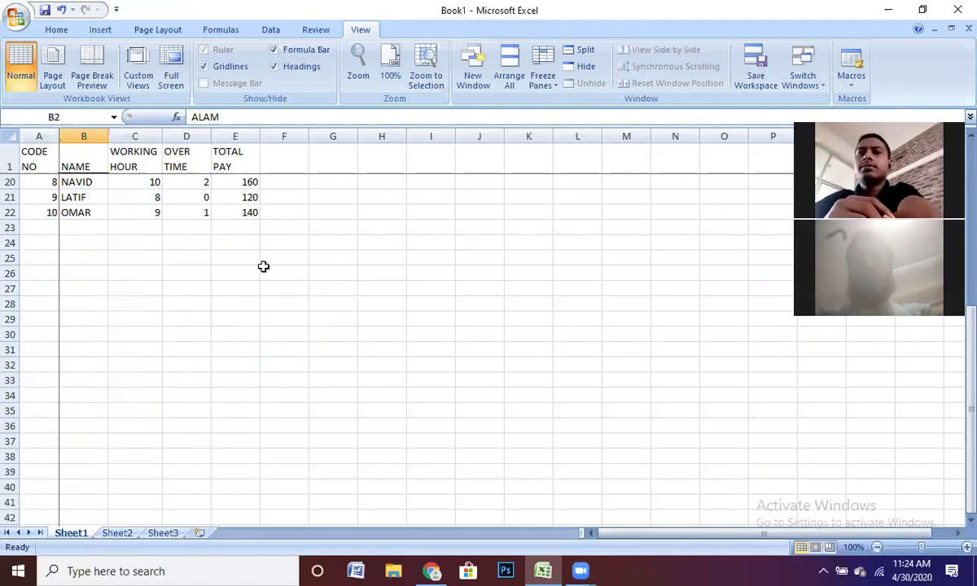
scroll(263, 267, "up", 1)
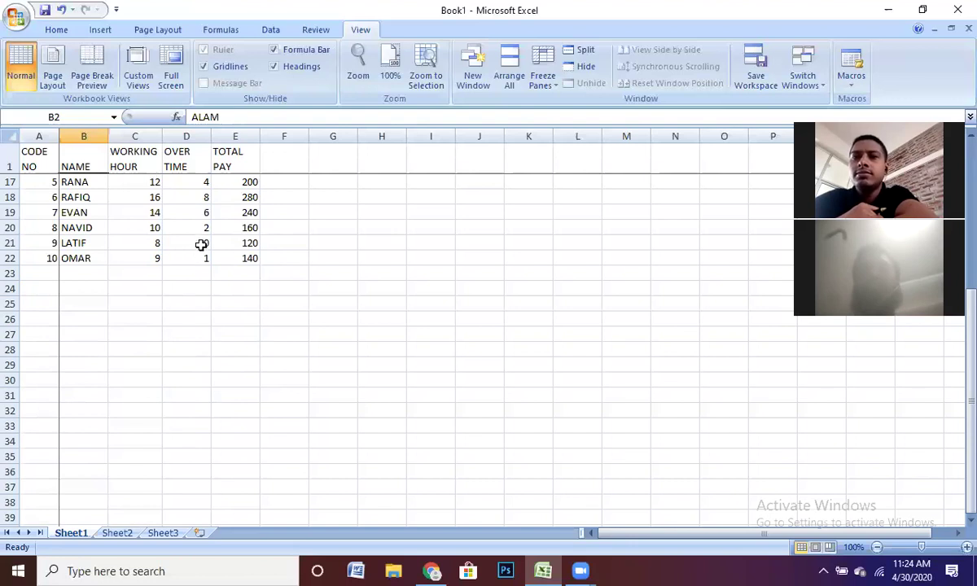
scroll(192, 170, "up", 5)
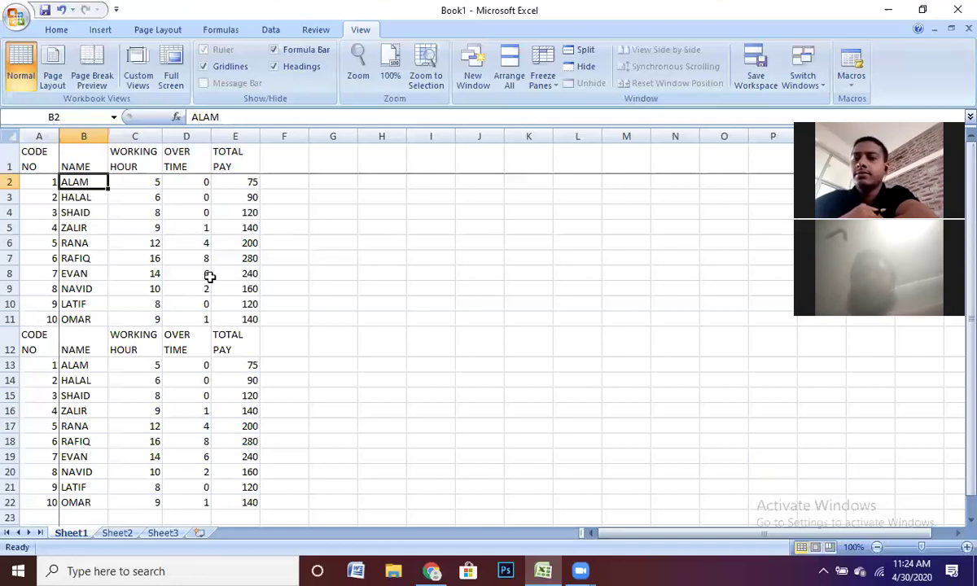
scroll(209, 276, "down", 6)
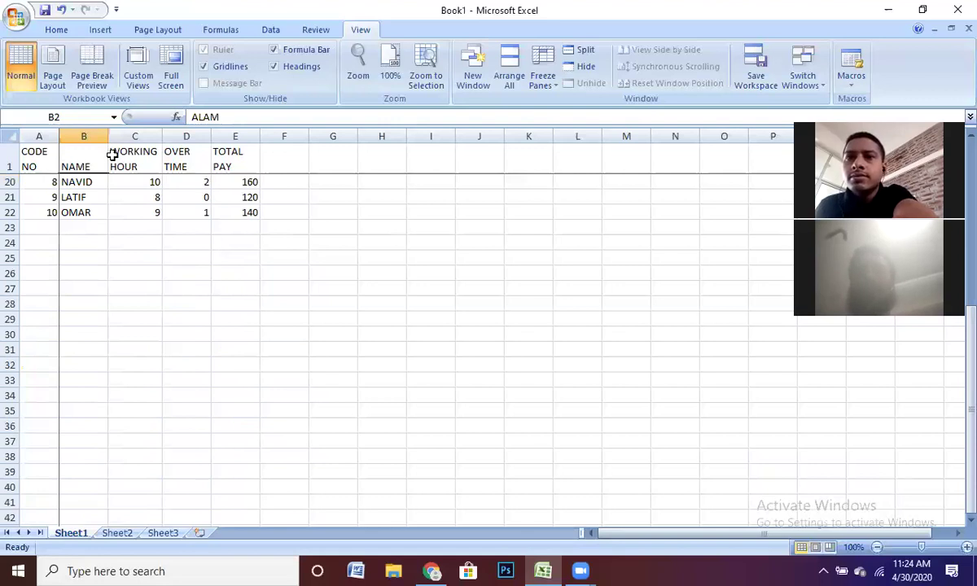
scroll(195, 264, "down", 2)
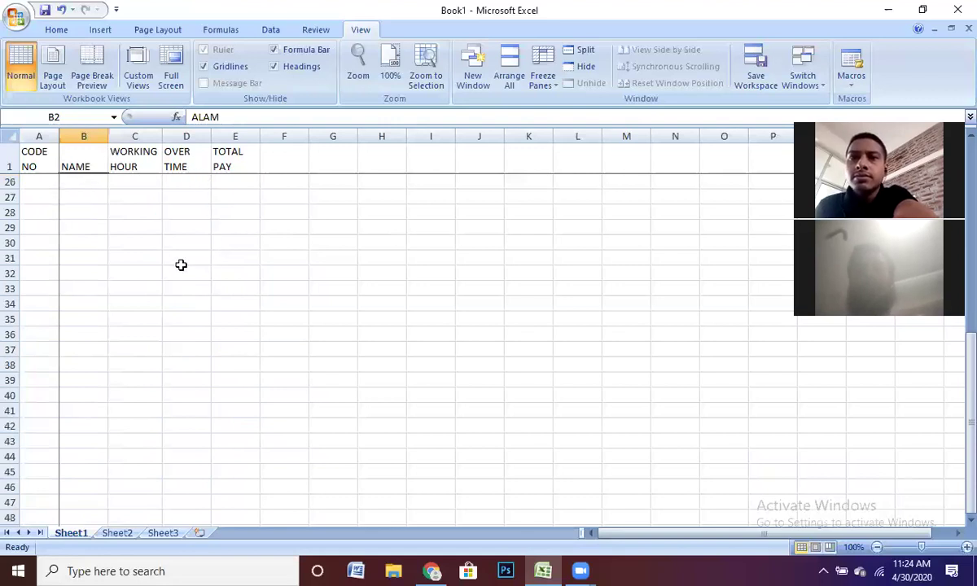
scroll(18, 201, "up", 3)
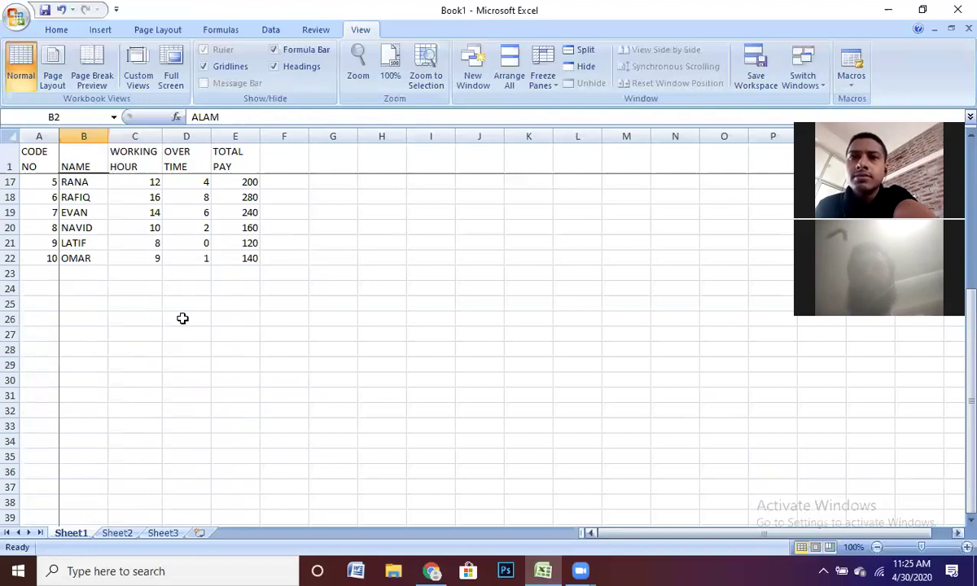
- Check the frozen CODE NO column against the columns farther across the sheet, as far as column G and beyond
scroll(45, 228, "right", 2)
scroll(32, 241, "up", 3)
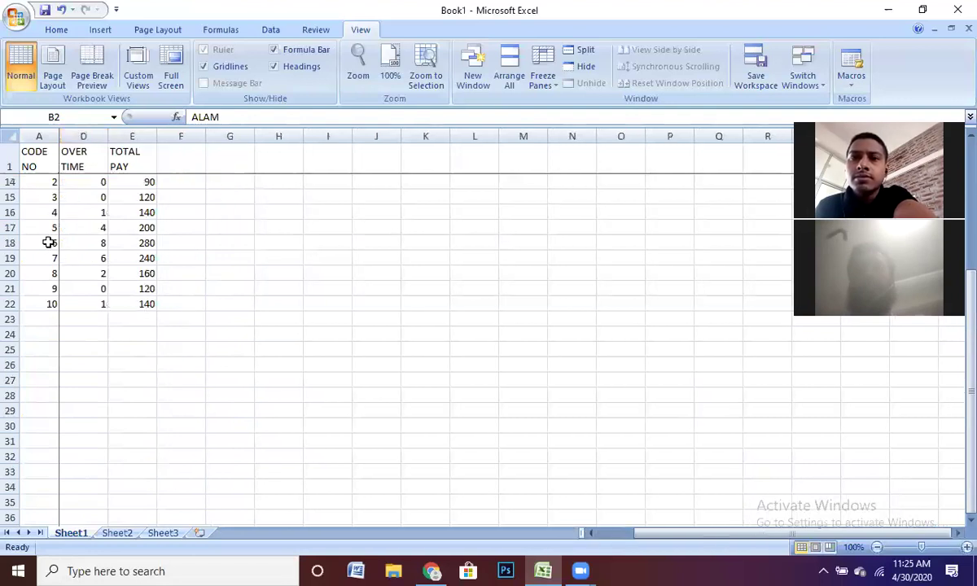
left_click(957, 533)
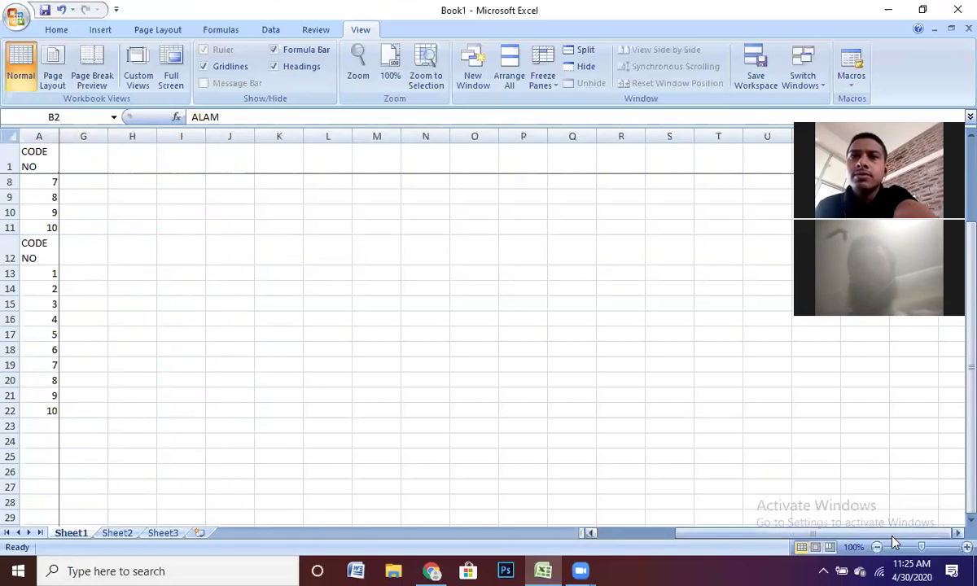
left_click(635, 533)
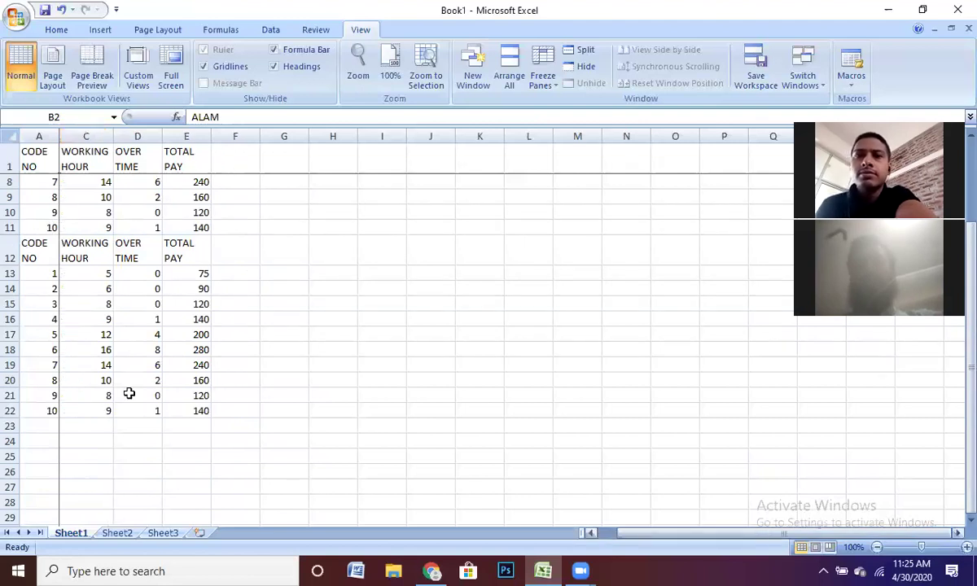
scroll(15, 202, "right", 3)
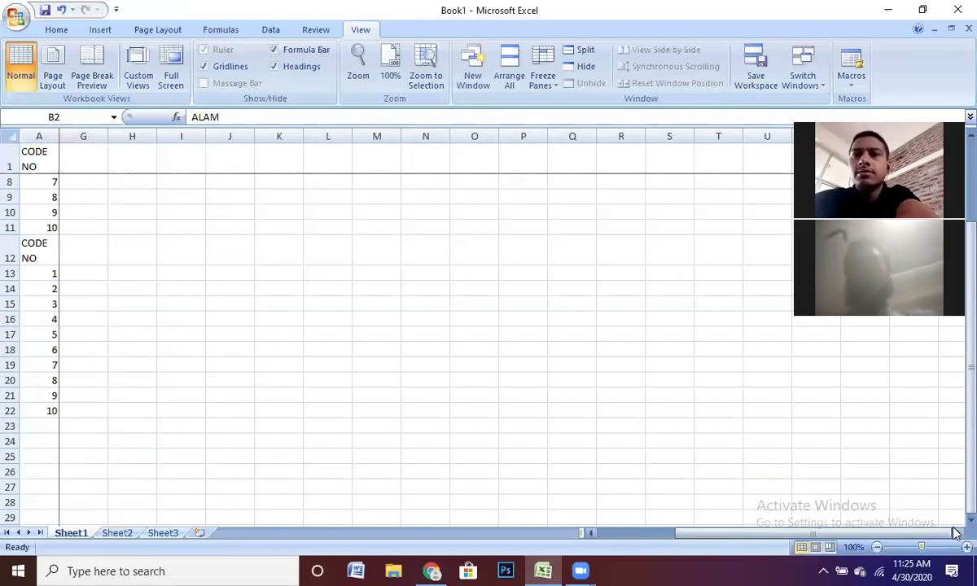
scroll(765, 534, "right", 2)
left_click_drag(765, 535, 765, 534)
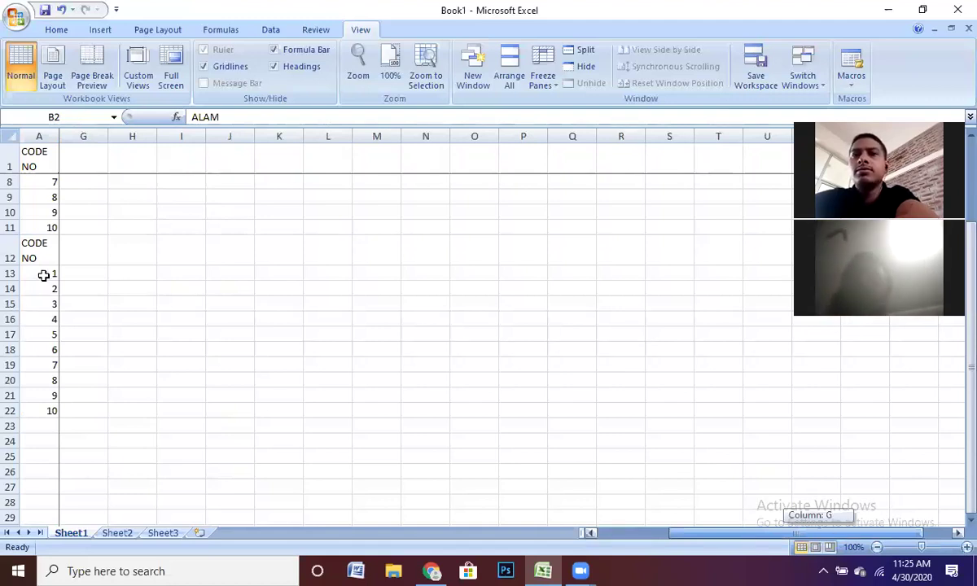
left_click_drag(44, 275, 47, 274)
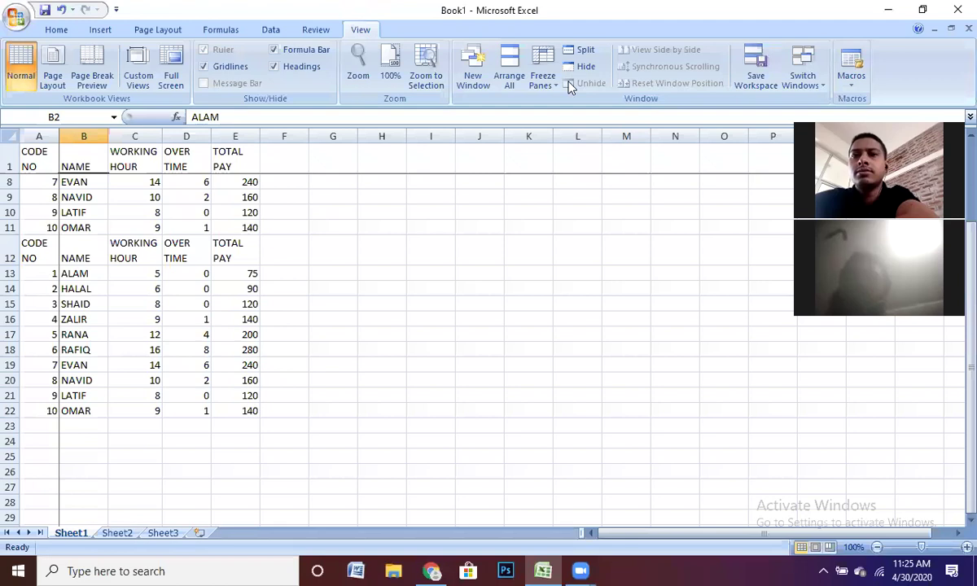
- Unfreeze the panes of Sheet1 and select the empty cell I7
key("alt+w")
key("f")
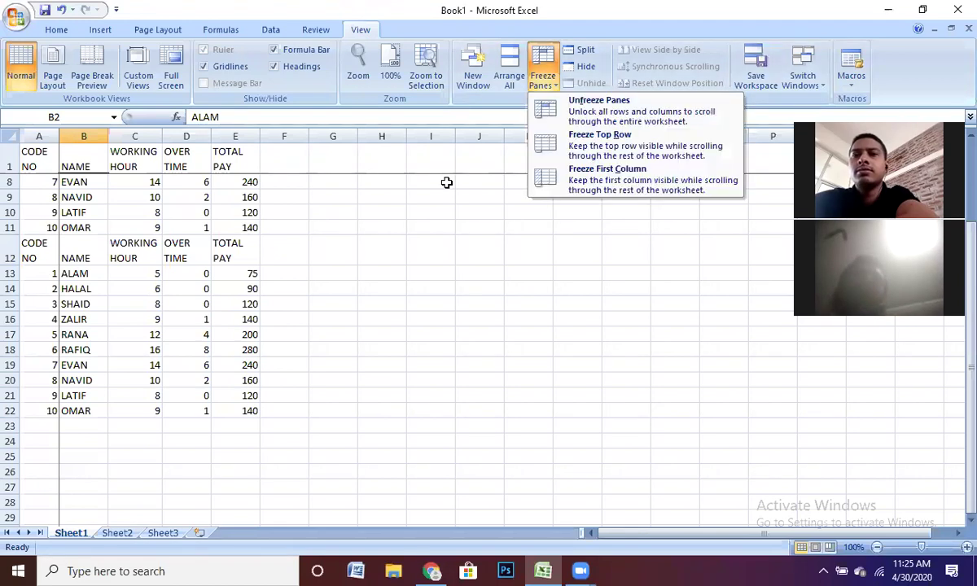
key("f")
left_click(418, 261)
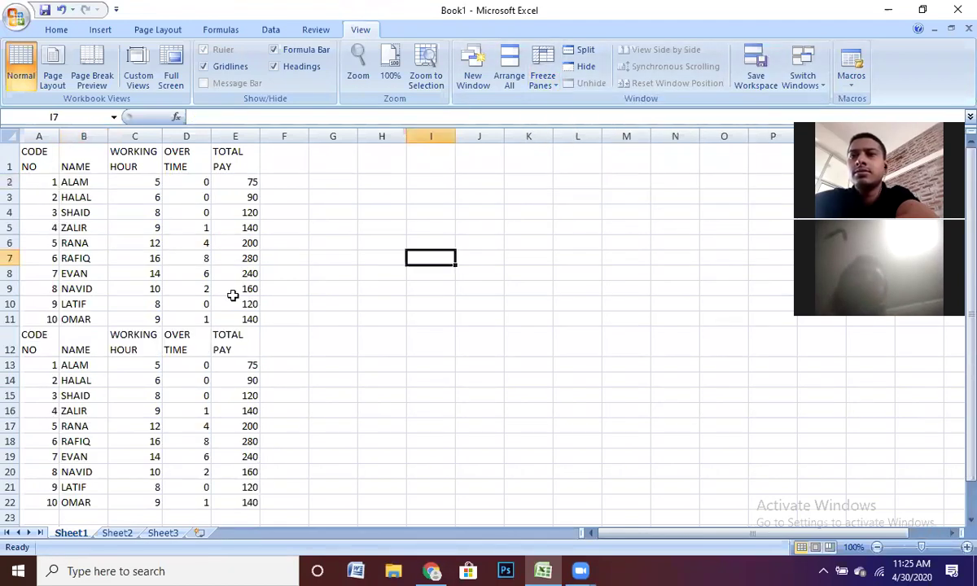
- Check how the header row and CODE NO column of Sheet1 move with the panes unfrozen, down past row 22 and across past column H
scroll(230, 236, "down", 6)
scroll(345, 383, "up", 3)
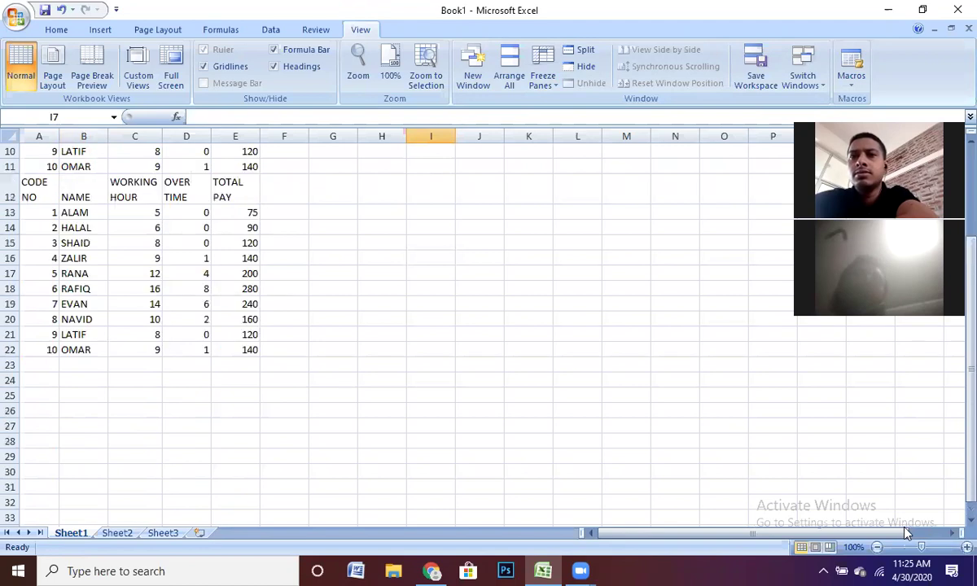
left_click_drag(834, 533, 873, 533)
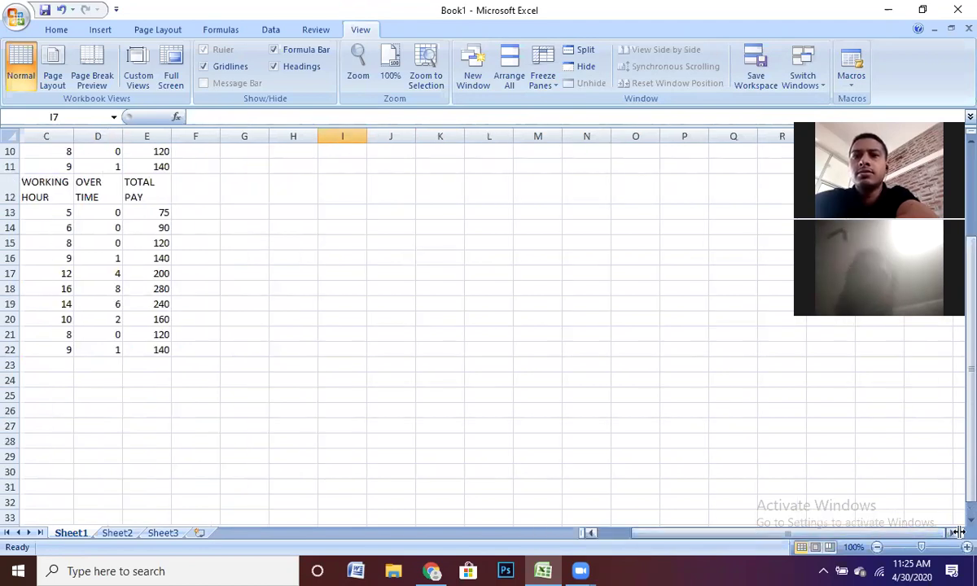
left_click(950, 533)
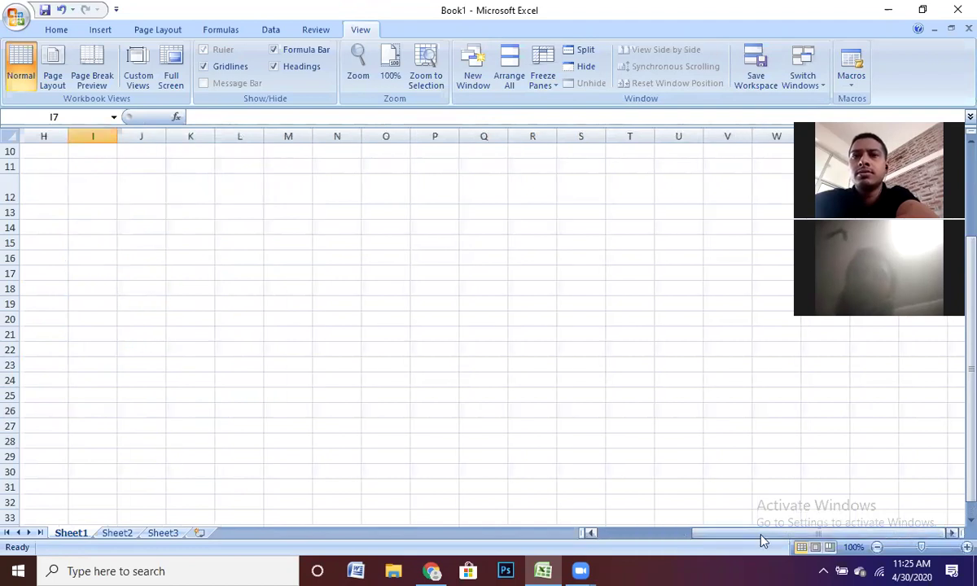
left_click_drag(760, 538, 521, 383)
scroll(503, 323, "up", 3)
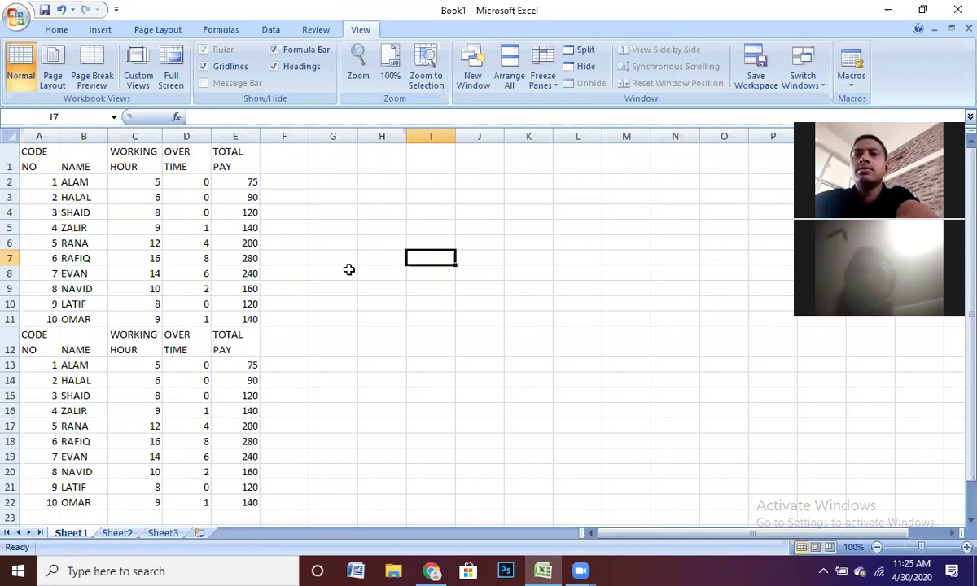
scroll(393, 474, "down", 2)
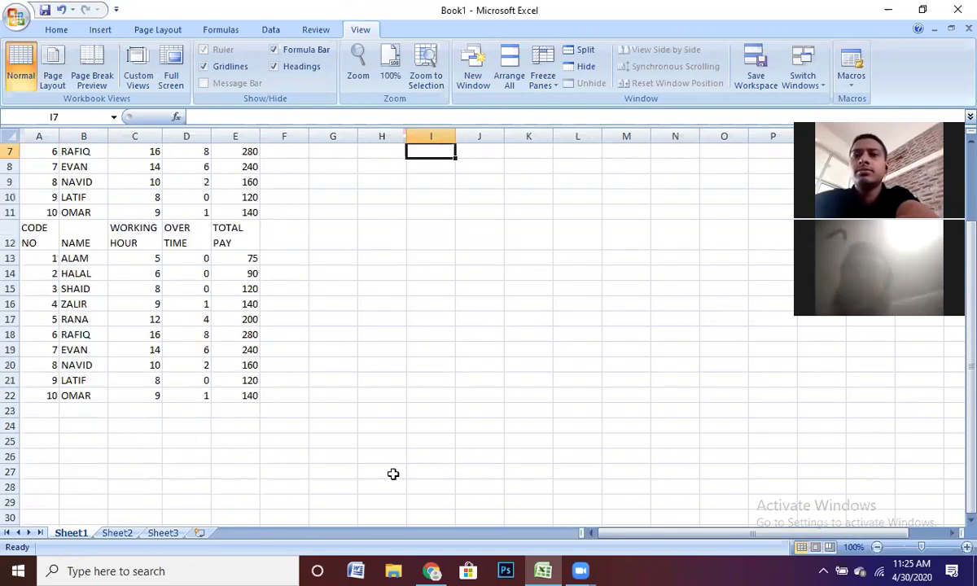
- On Sheet2, fill cells A1 to A8 with the number series 1 to 8 and select B1
left_click(117, 533)
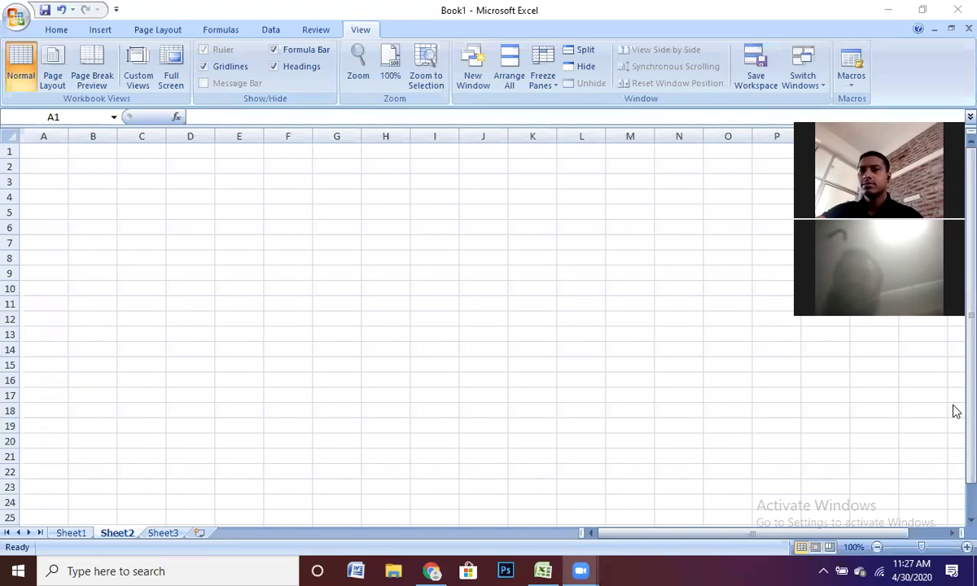
left_click(40, 149)
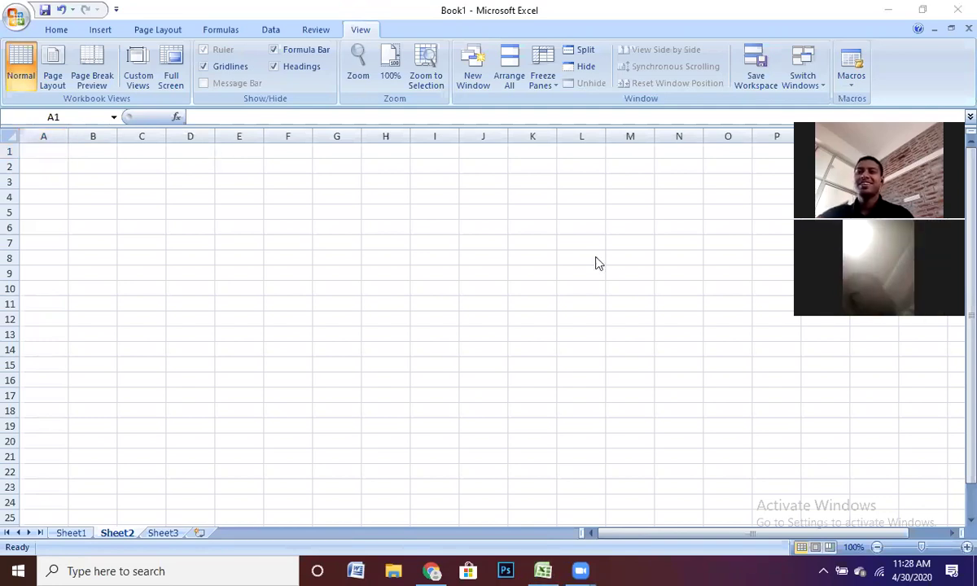
left_click(38, 151)
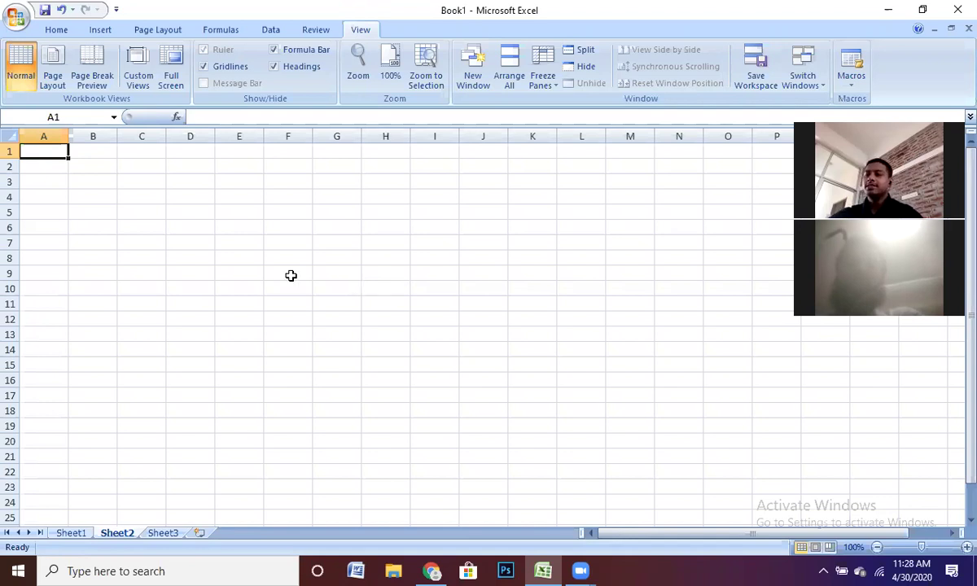
type("1")
key("Return")
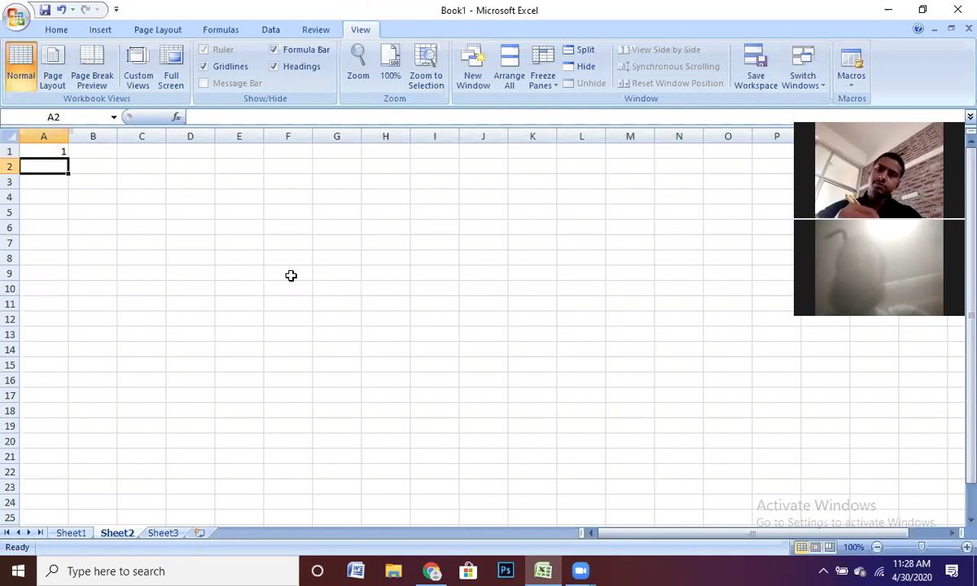
type("2")
left_click_drag(39, 147, 68, 165)
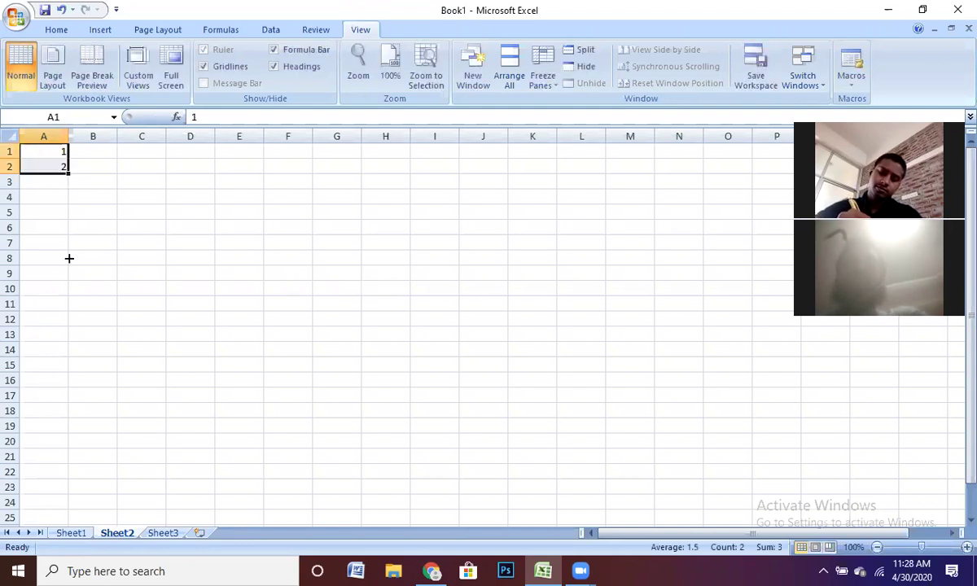
left_click_drag(69, 258, 70, 258)
left_click(93, 150)
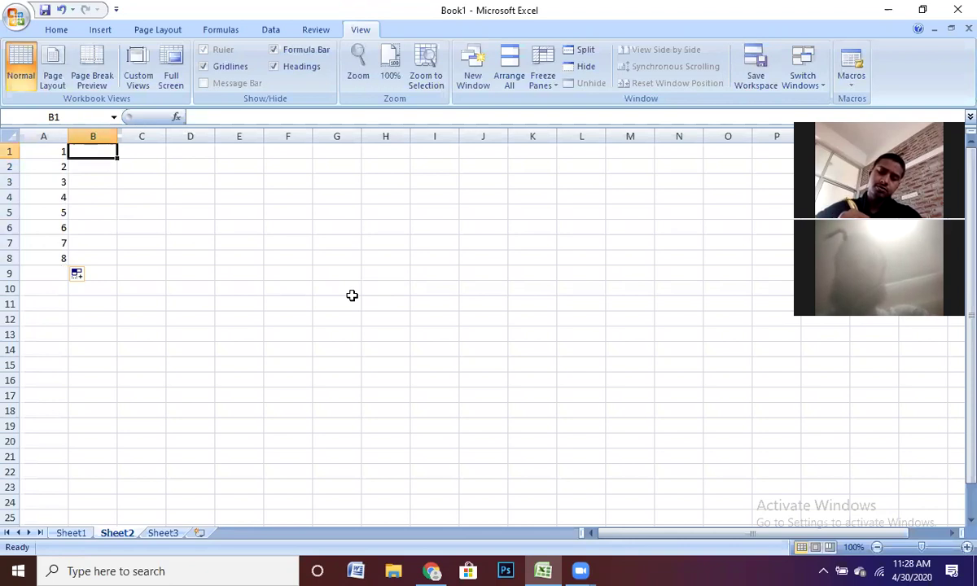
double_click(96, 151)
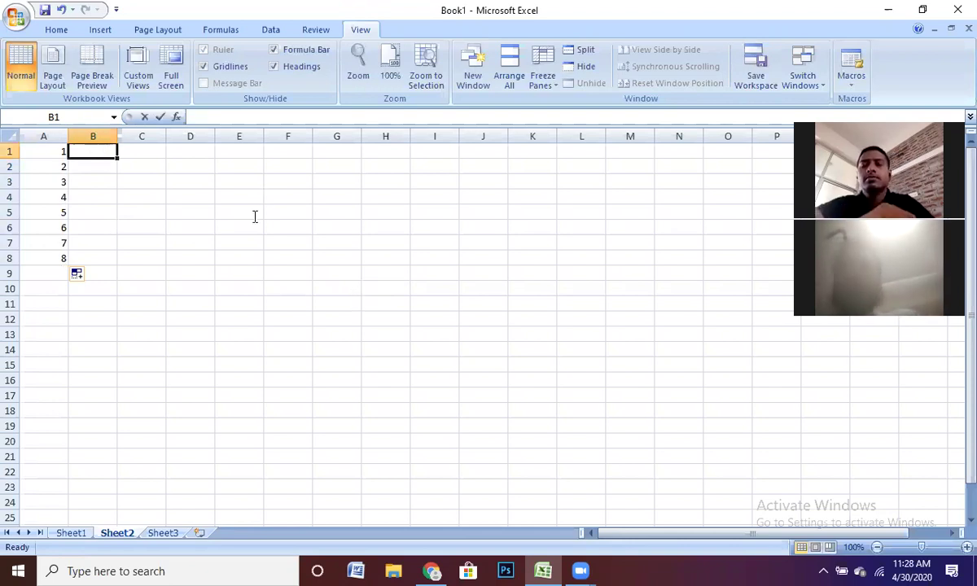
type("සසසස")
key("BackSpace")
key("BackSpace")
key("BackSpace")
key("BackSpace")
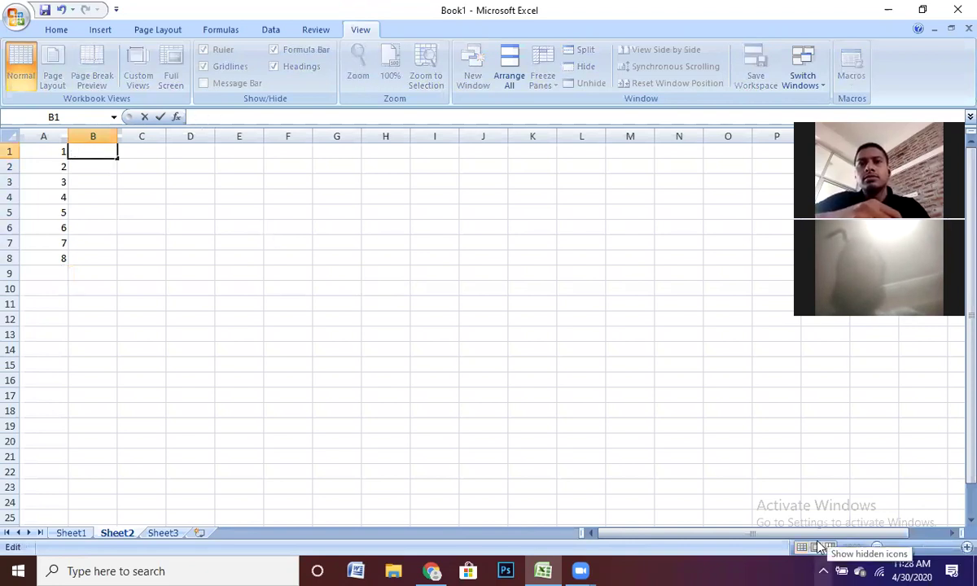
left_click(820, 550)
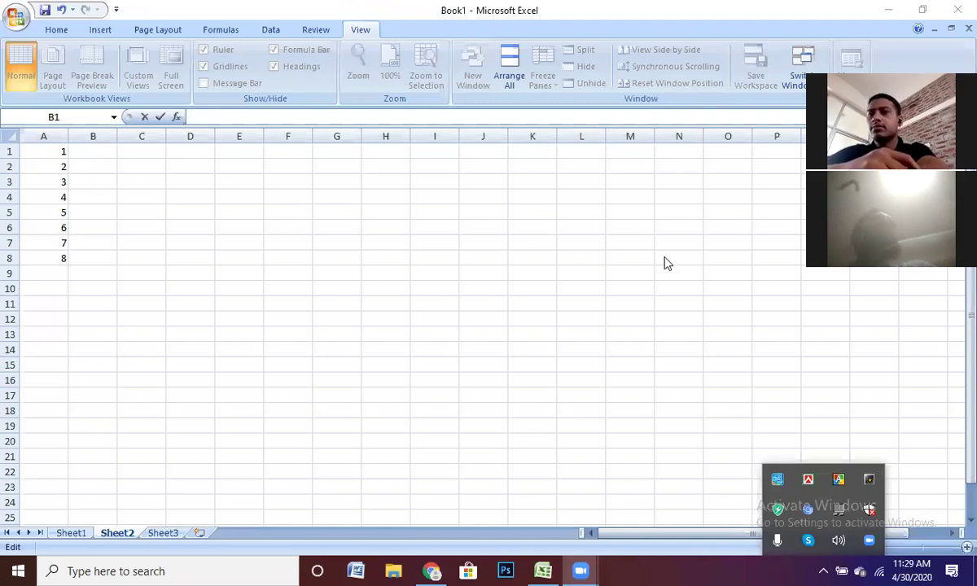
left_click(111, 204)
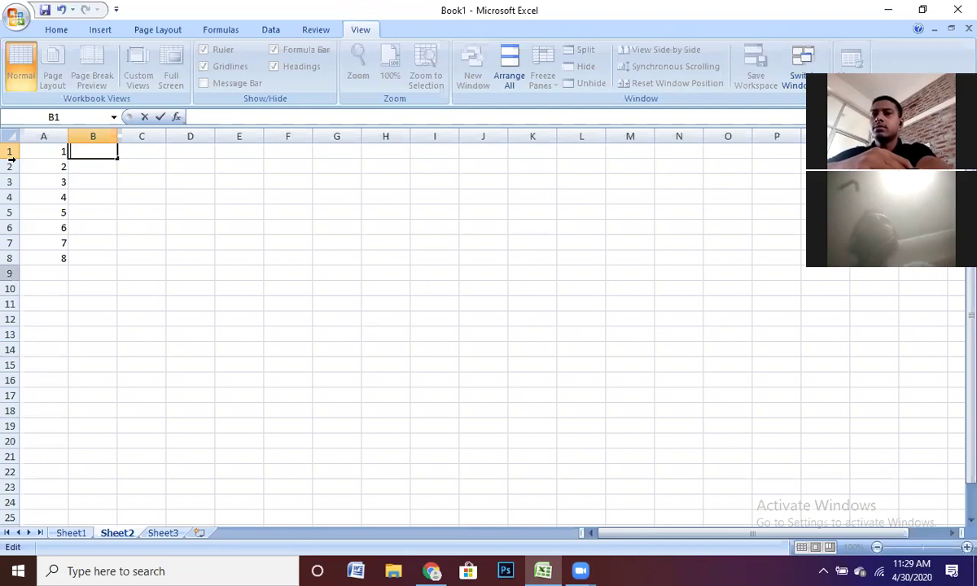
- Enter the heading SALES PERSON in cell B1 and wrap its text
type("S")
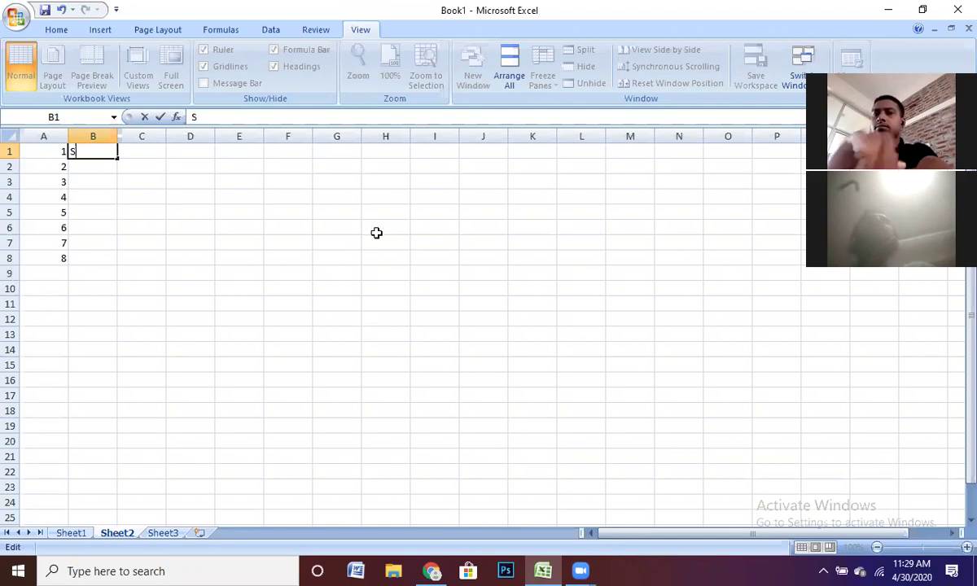
type("A")
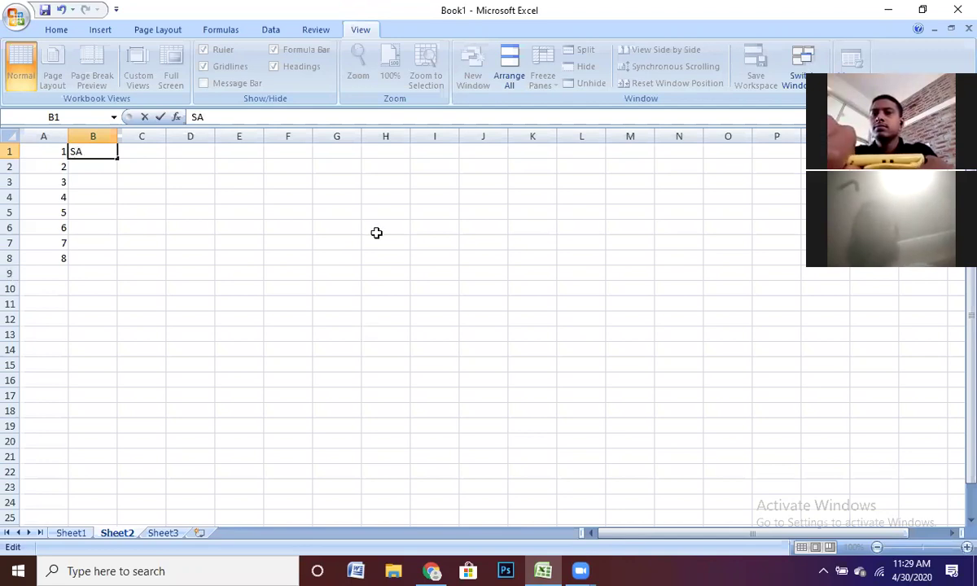
type("LES")
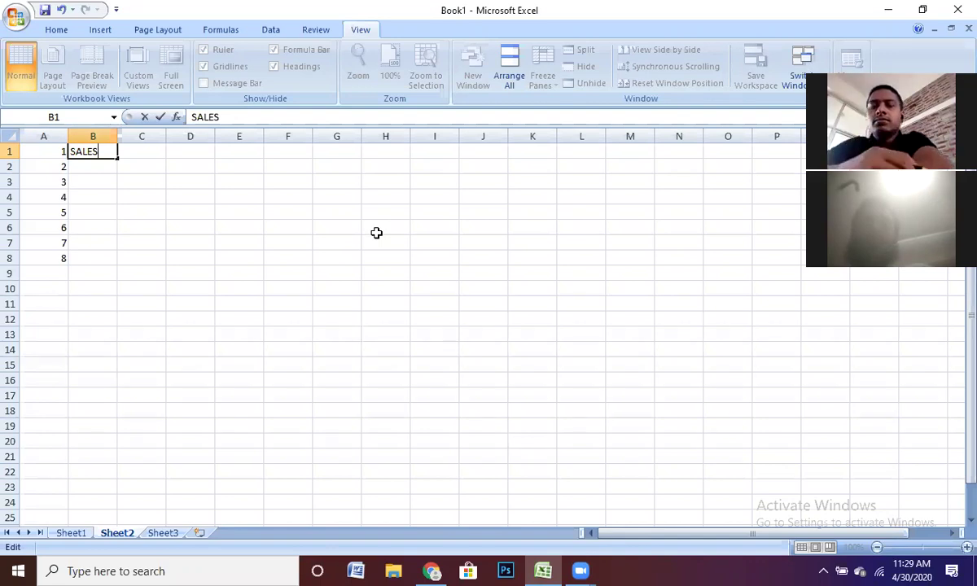
type(" PER")
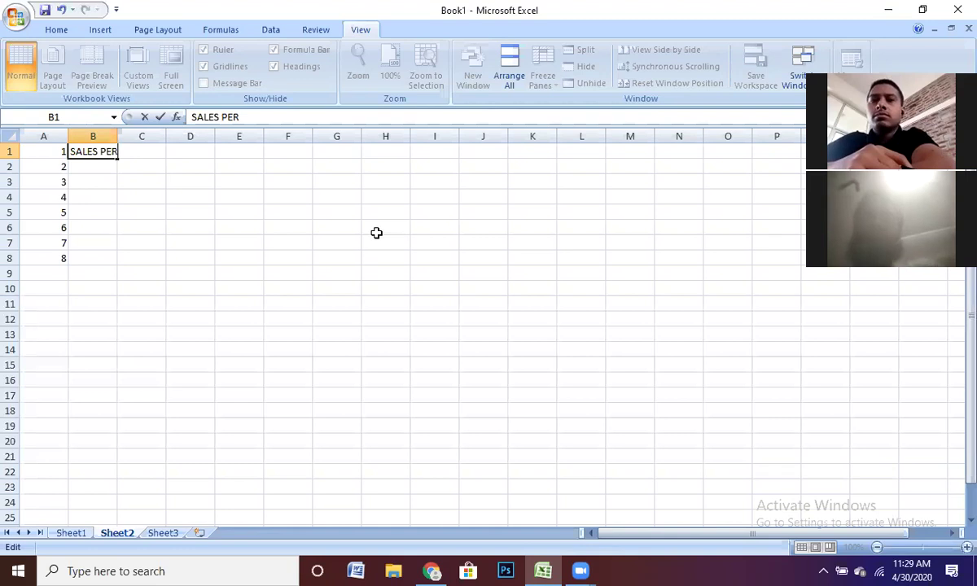
type("N")
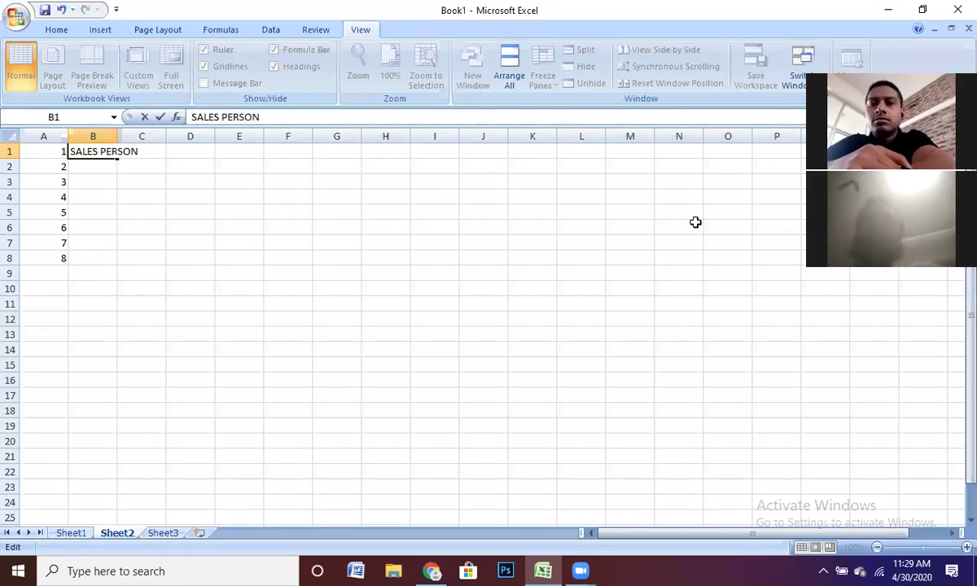
key("Return")
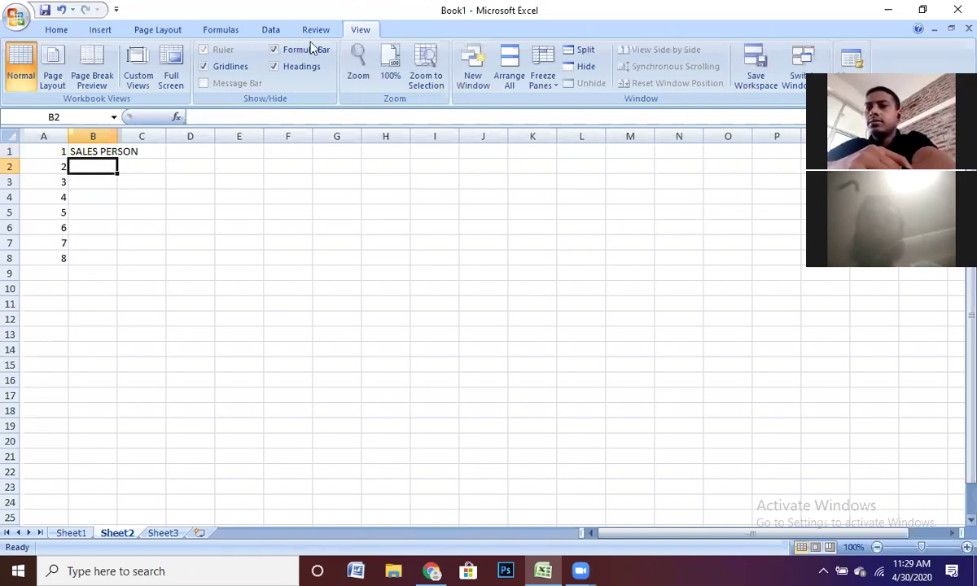
key("Up")
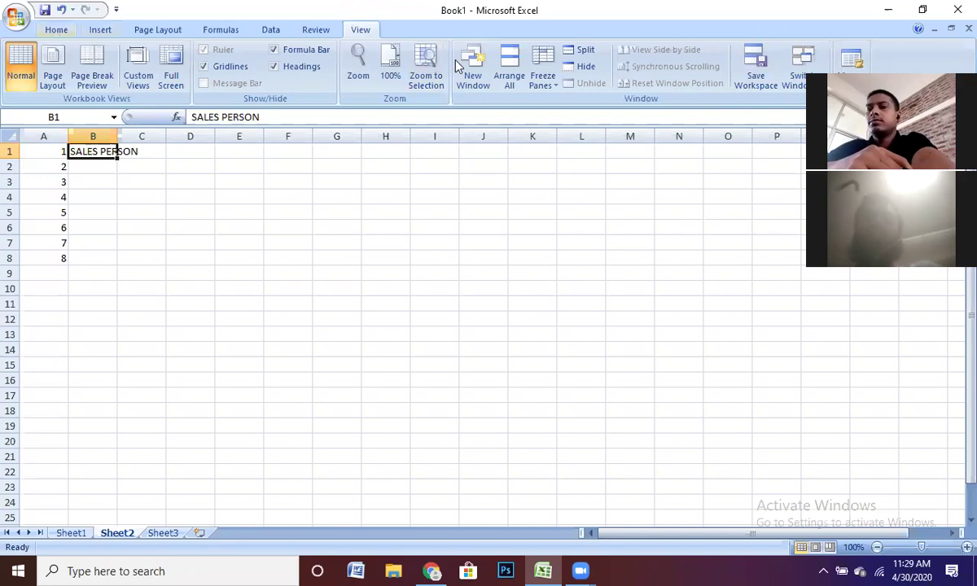
key("alt+h")
key("w")
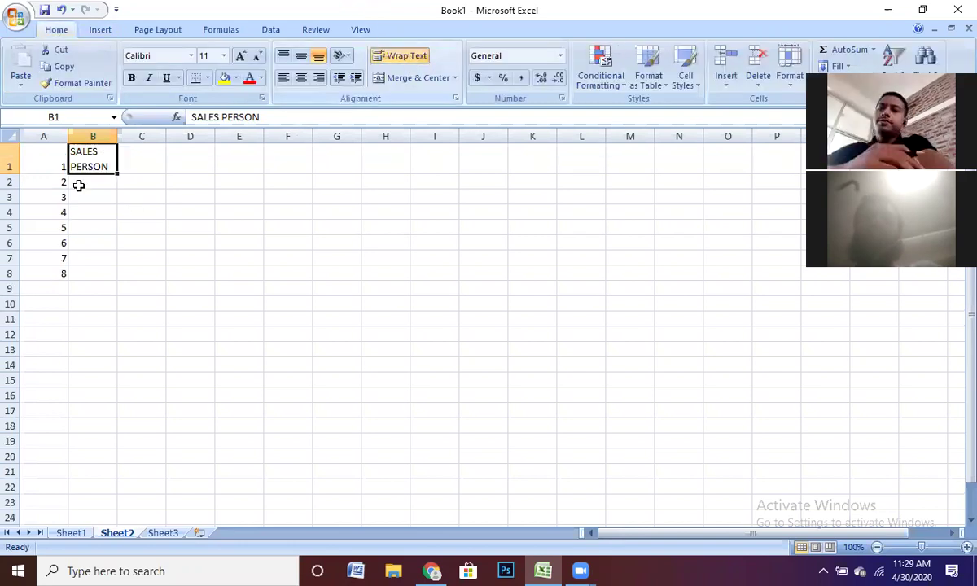
- Enter the three salespeople's names in cells B2 to B4, one per row
key("Down")
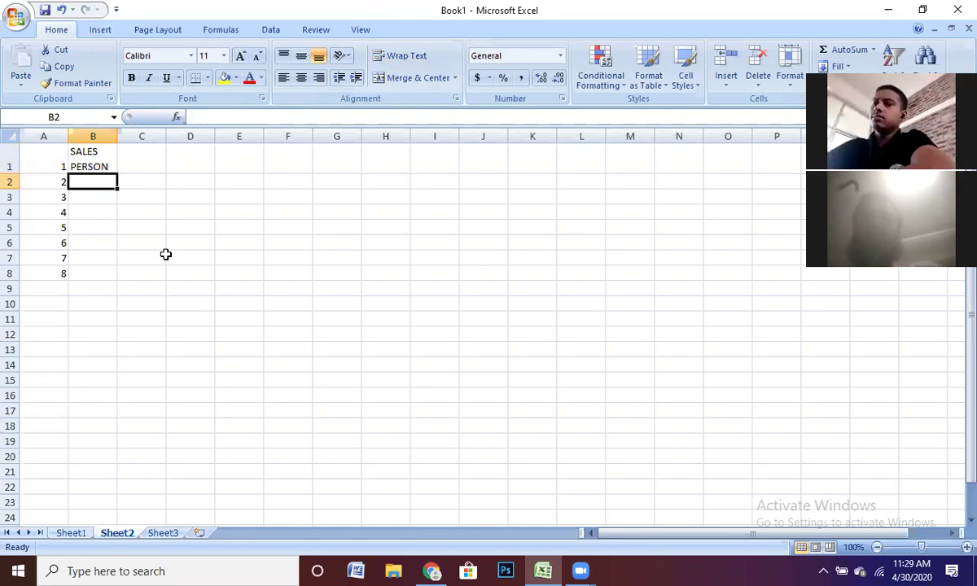
type("KABIR")
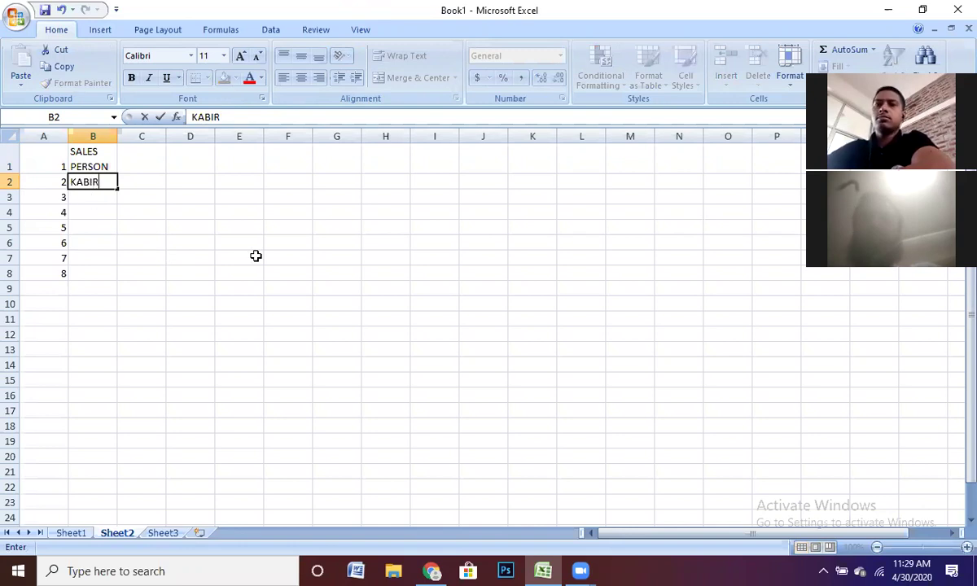
key("Return")
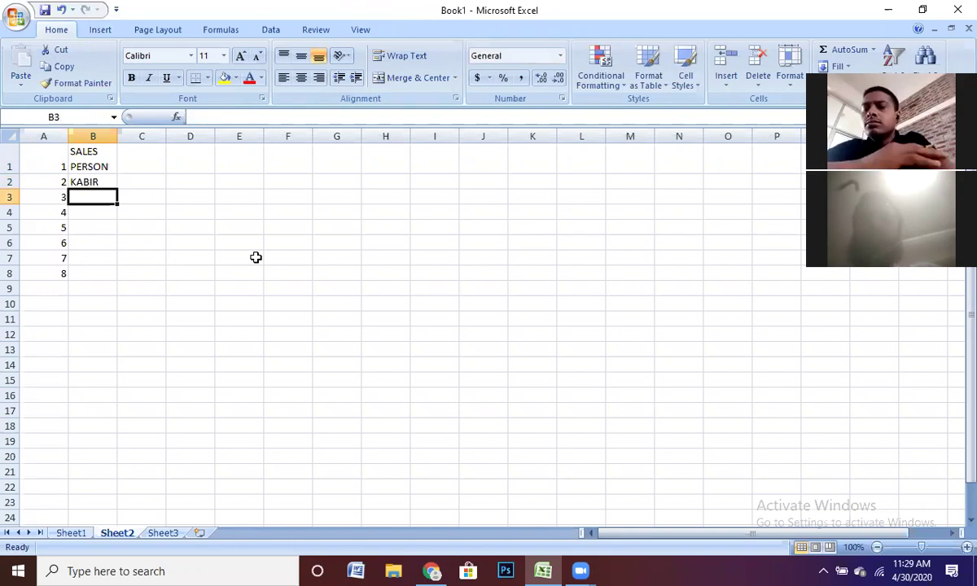
type("ABBA")
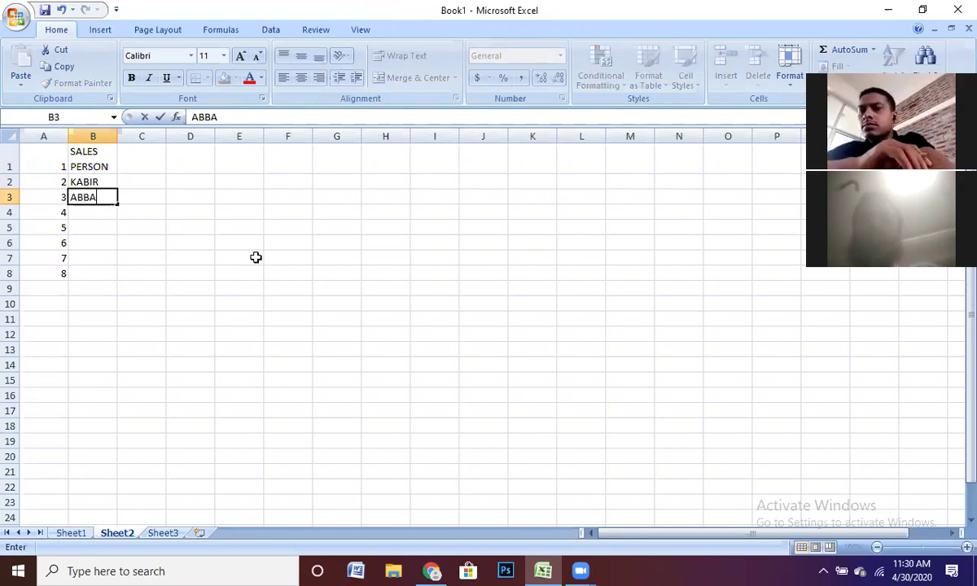
type("S")
key("Return")
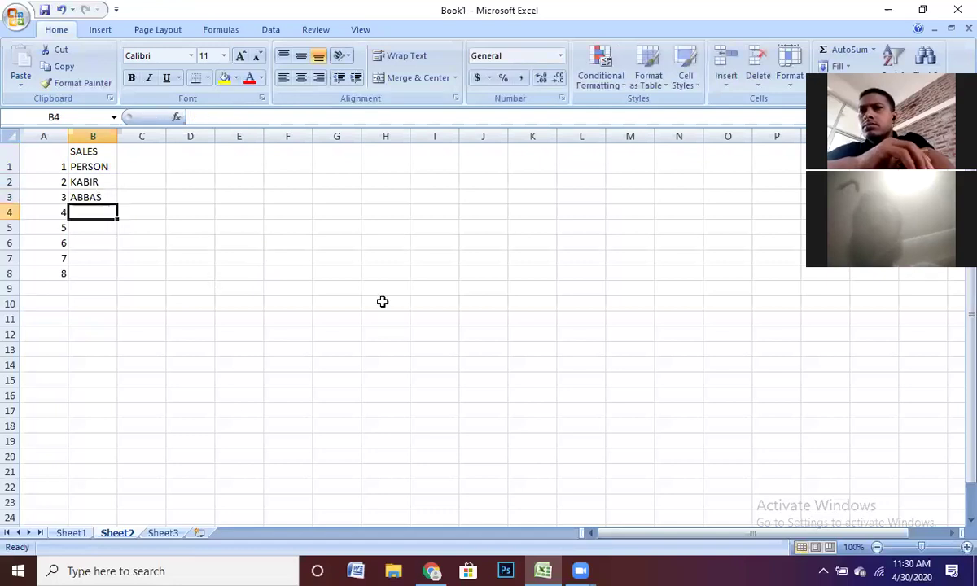
type("RAH")
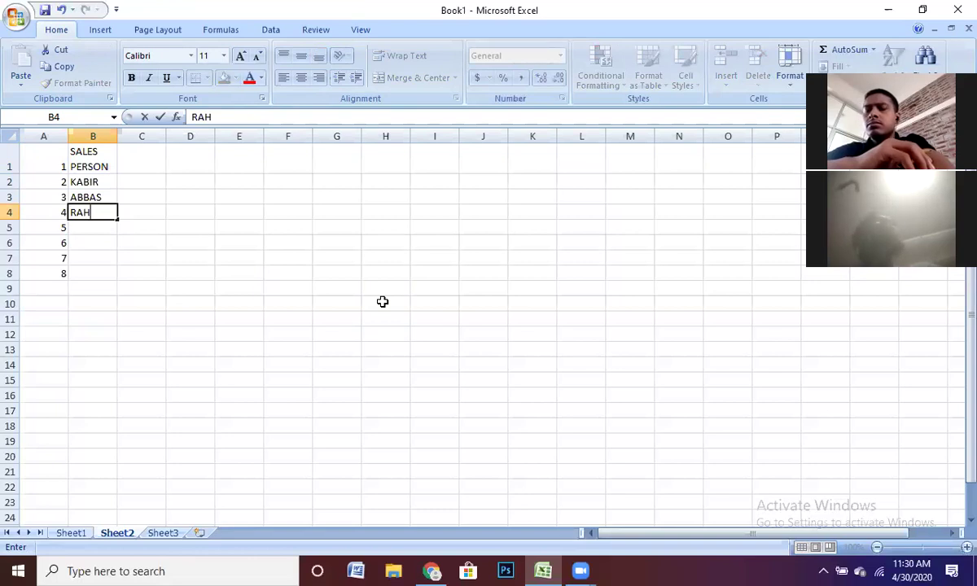
type("MAN")
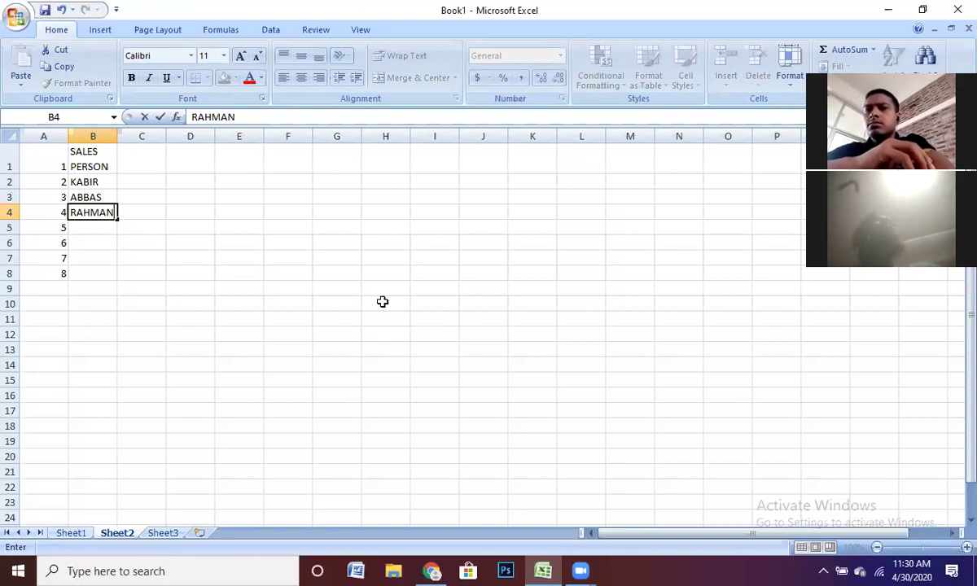
- Enter the heading SALES in cell C1 and 55000 as the first salesperson's sales in C2
left_click(148, 167)
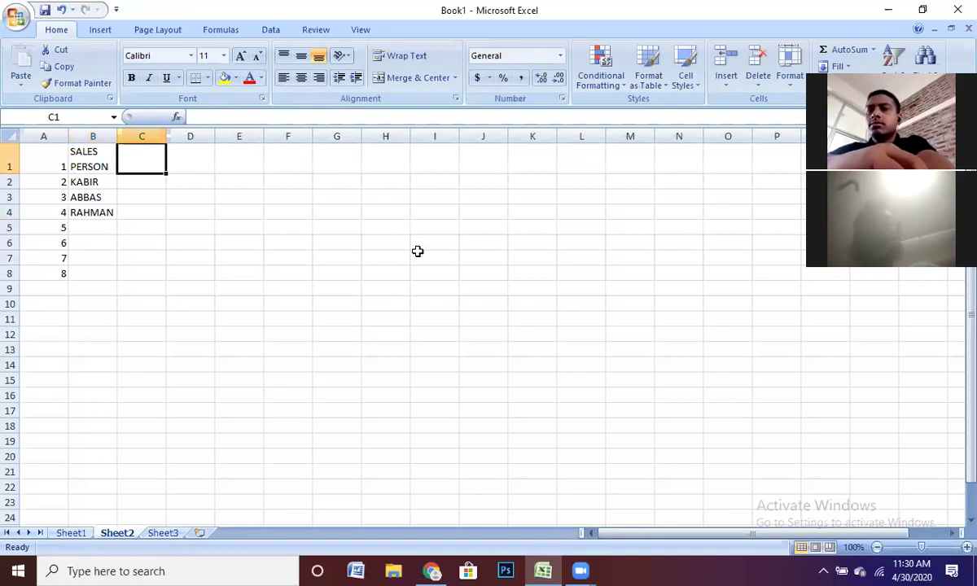
type("SALES")
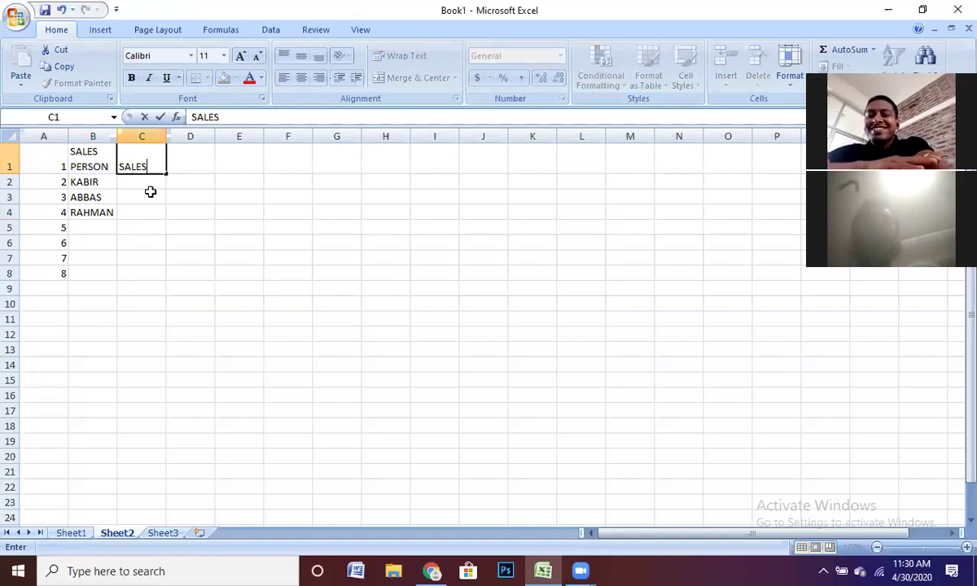
key("Return")
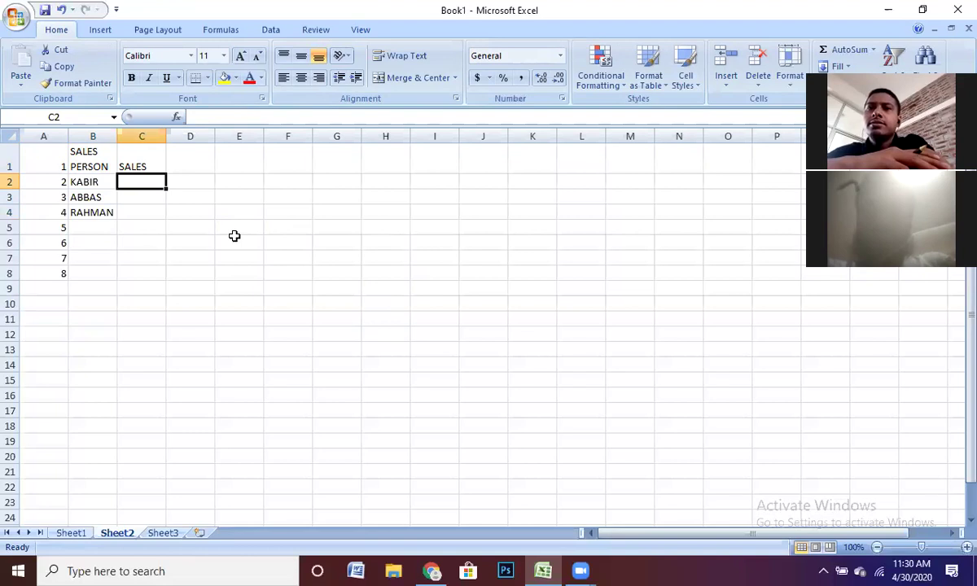
type("550000")
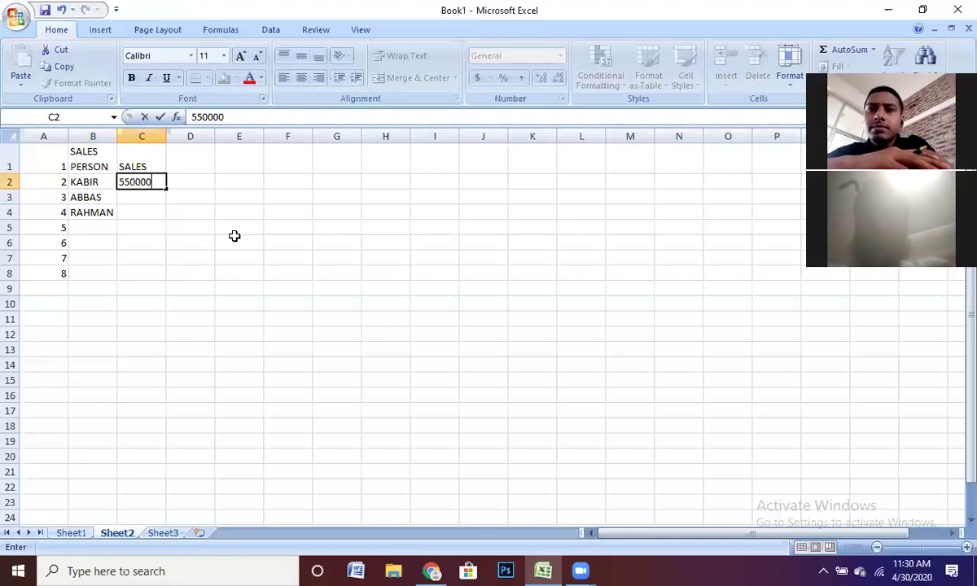
key("BackSpace")
key("Return")
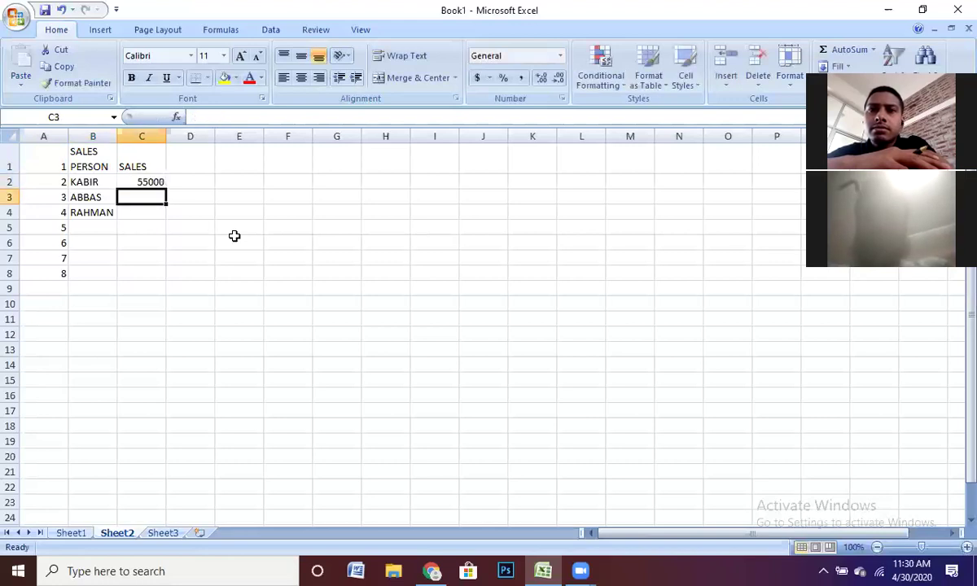
- Enter 18000 in C3 and 34000 in C4 as the second and third salespeople's sales
type("18000")
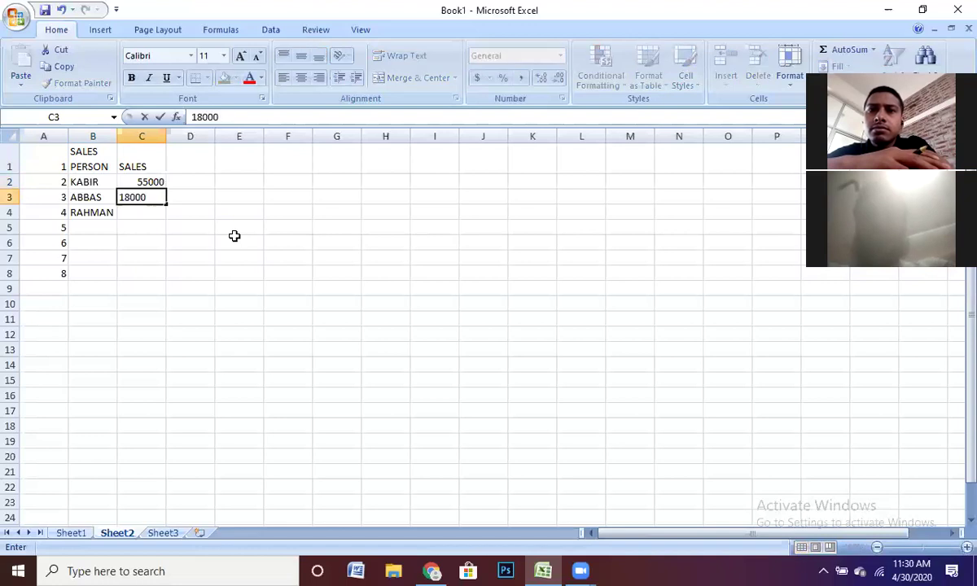
key("Return")
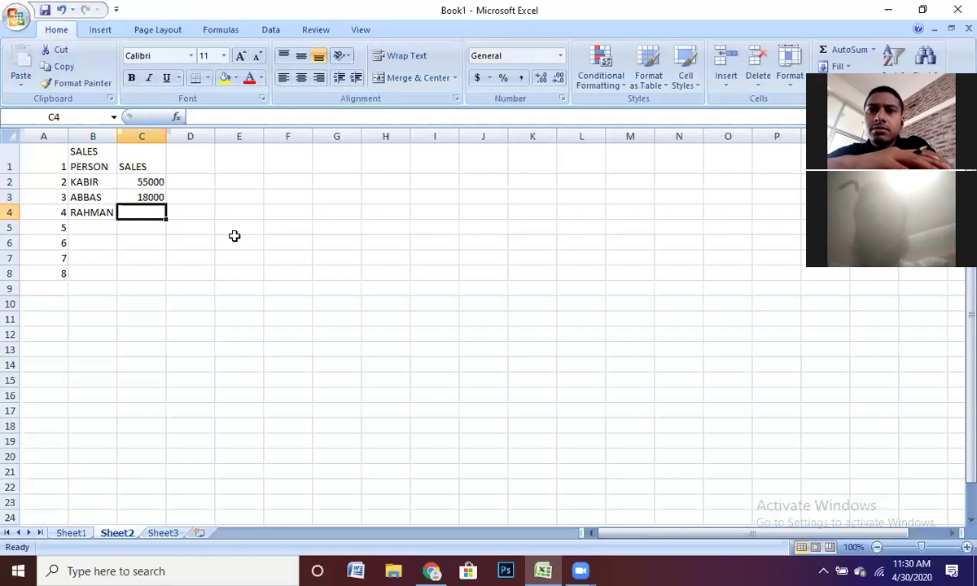
type("340")
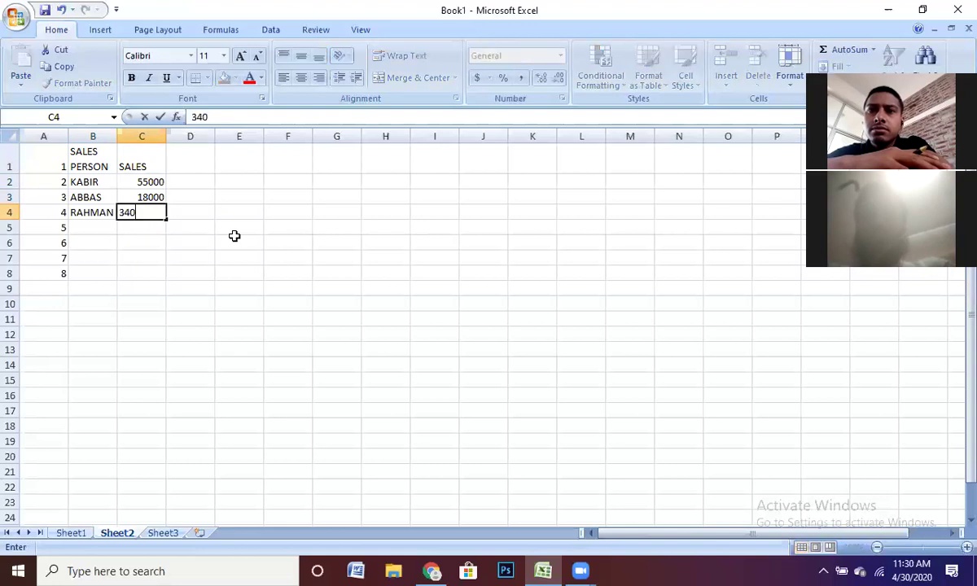
key("Tab")
left_click(163, 208)
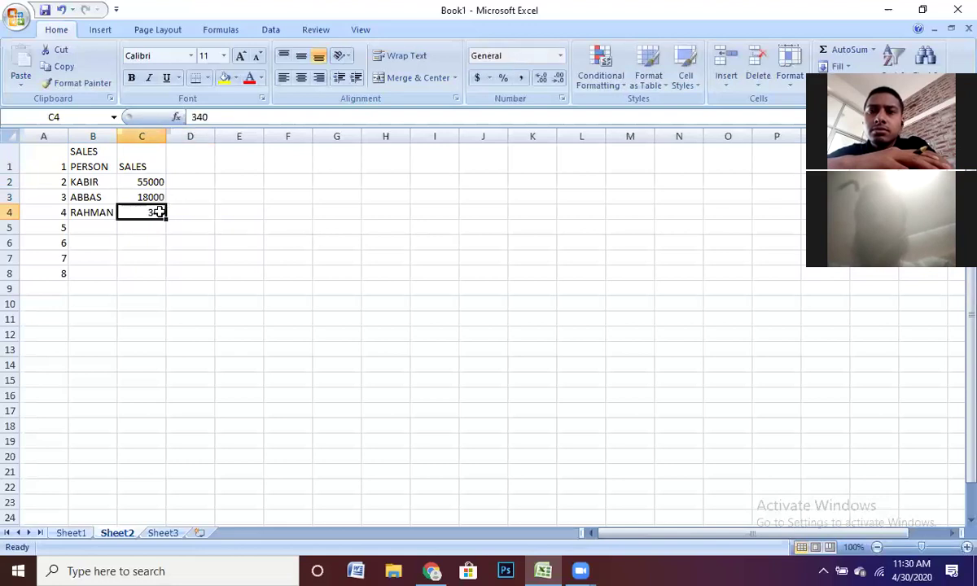
key("F2")
type("000")
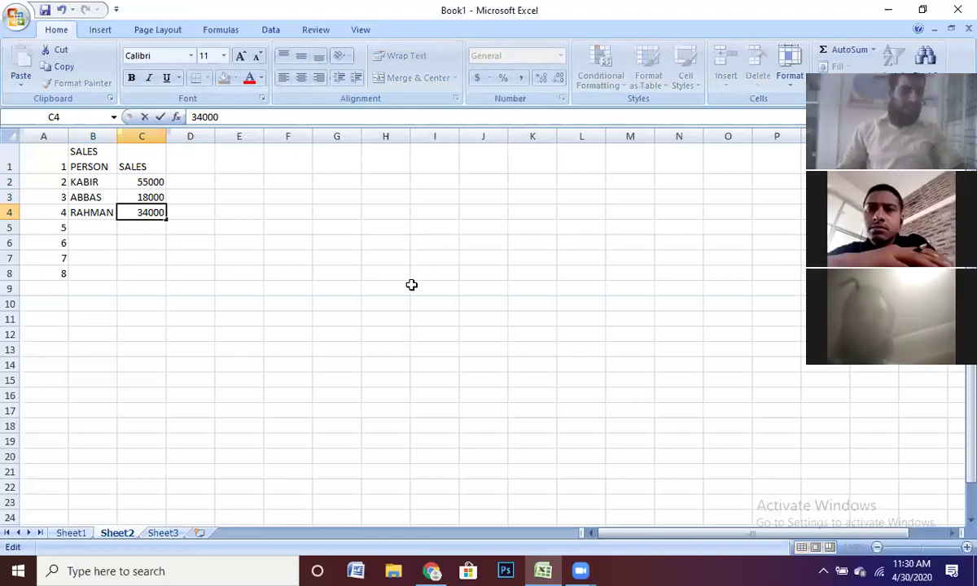
key("Tab")
- Enter the heading COMMISSION in cell D1 and widen column D to fit it
key("Up")
key("Up")
key("Up")
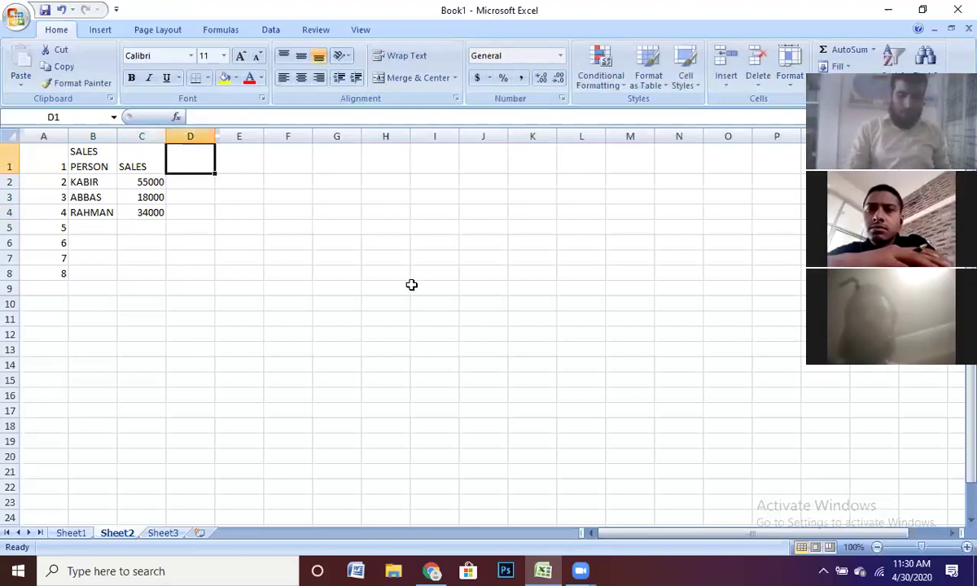
type("COMM")
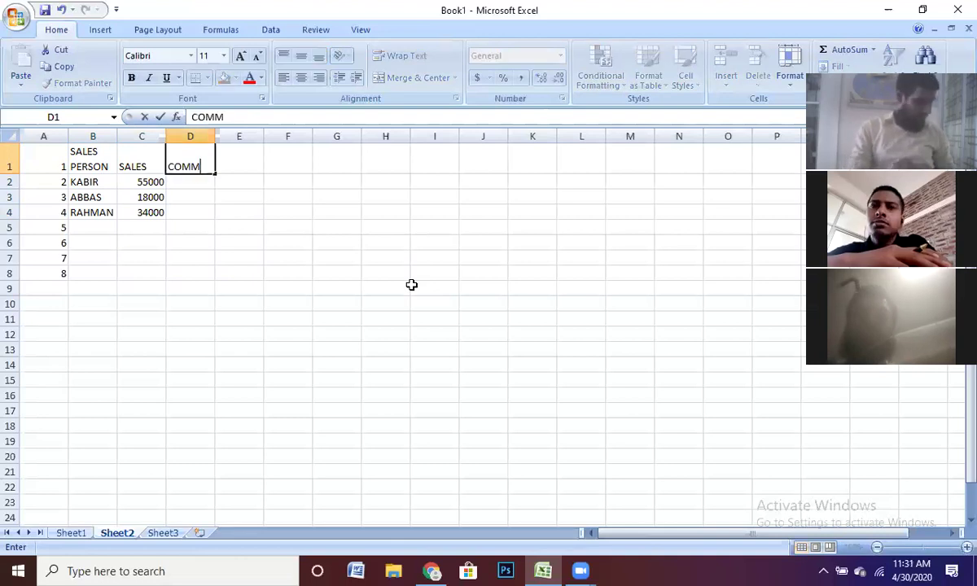
type("ISSION")
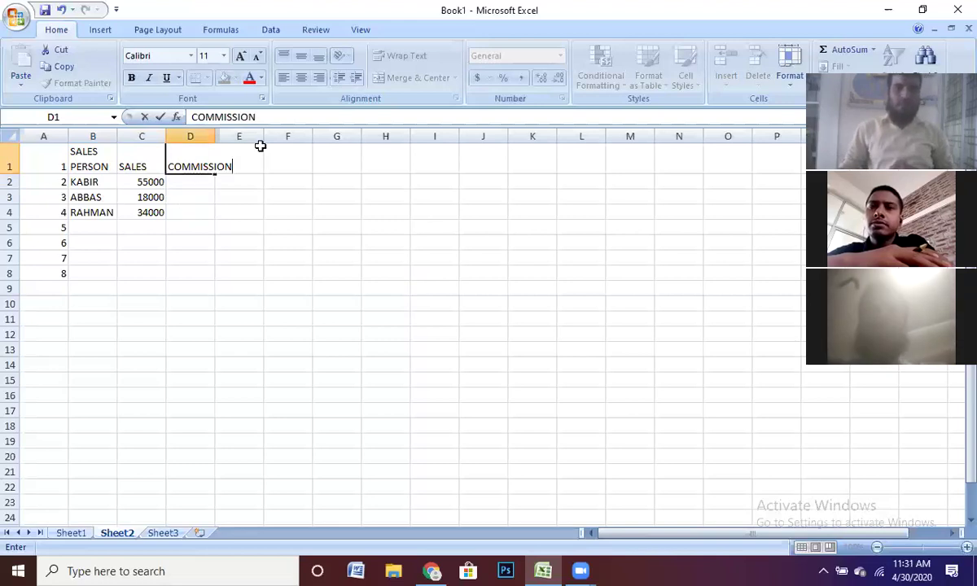
key("Return")
key("Up")
left_click_drag(213, 136, 215, 136)
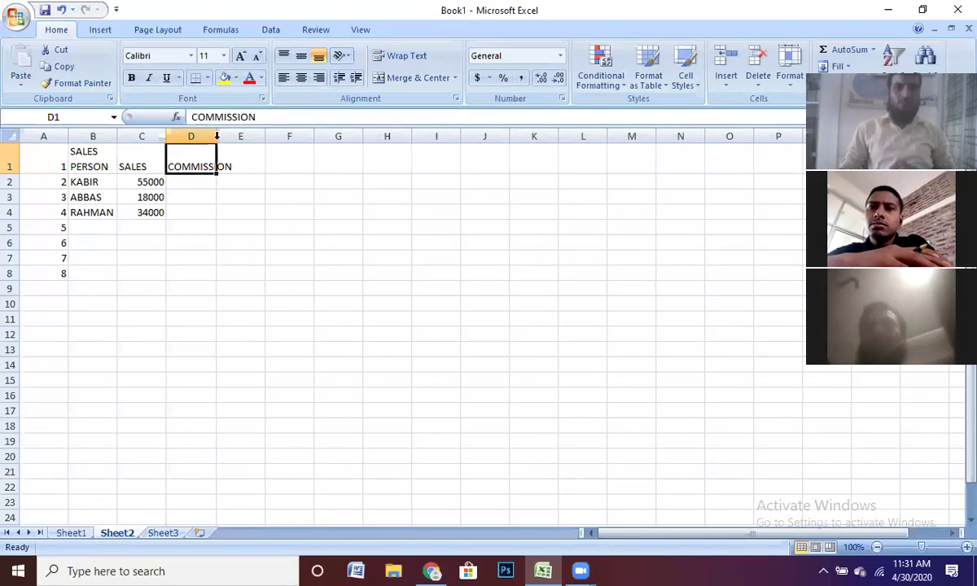
double_click(215, 136)
- Begin an IF formula in D2 that returns C2*5% when C2<=10000, leaving it open for the false value
left_click(192, 183)
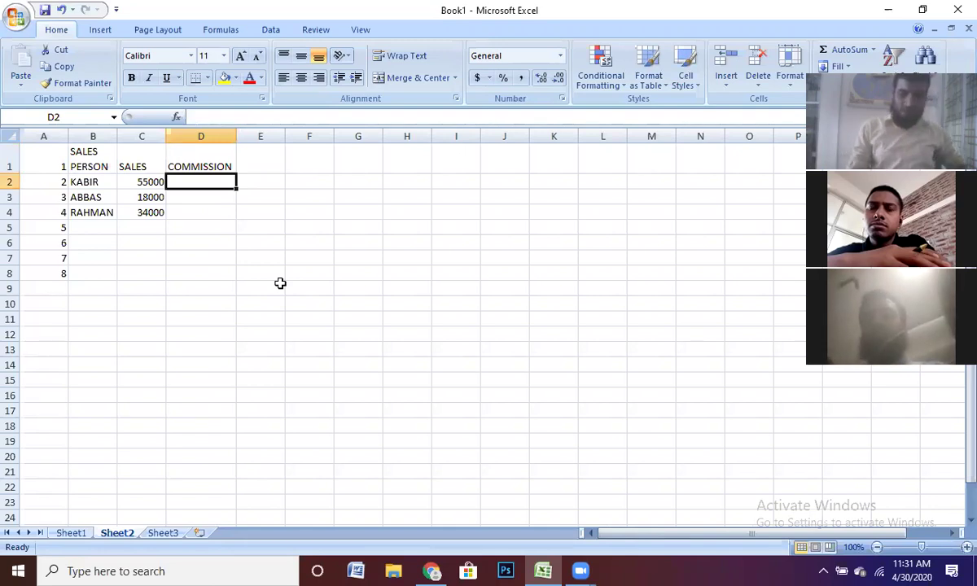
type("=")
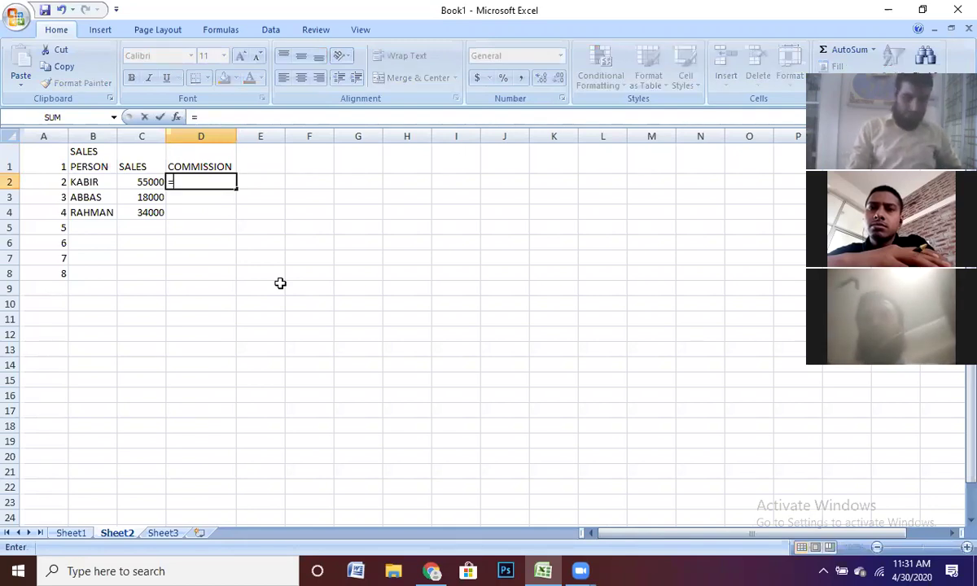
type("IF")
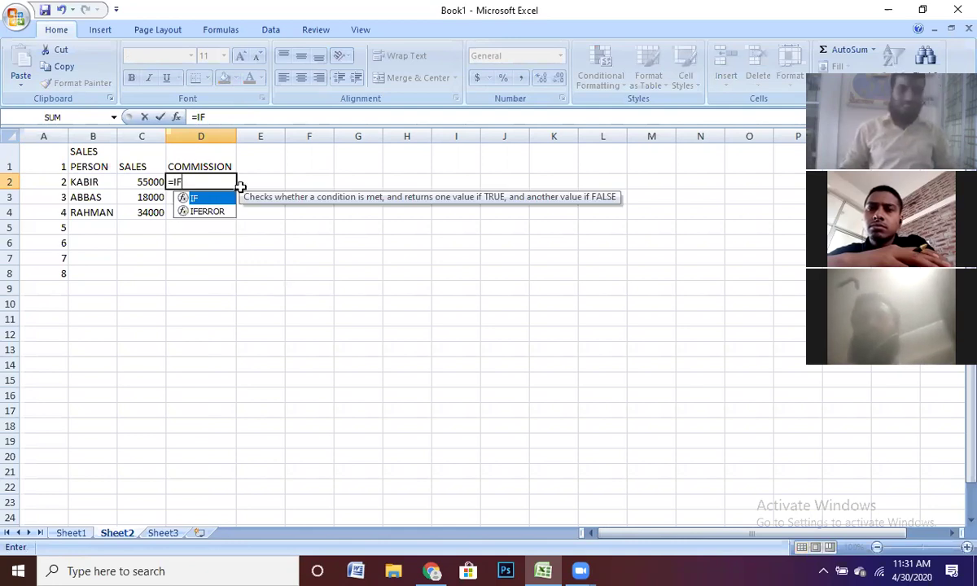
type("(")
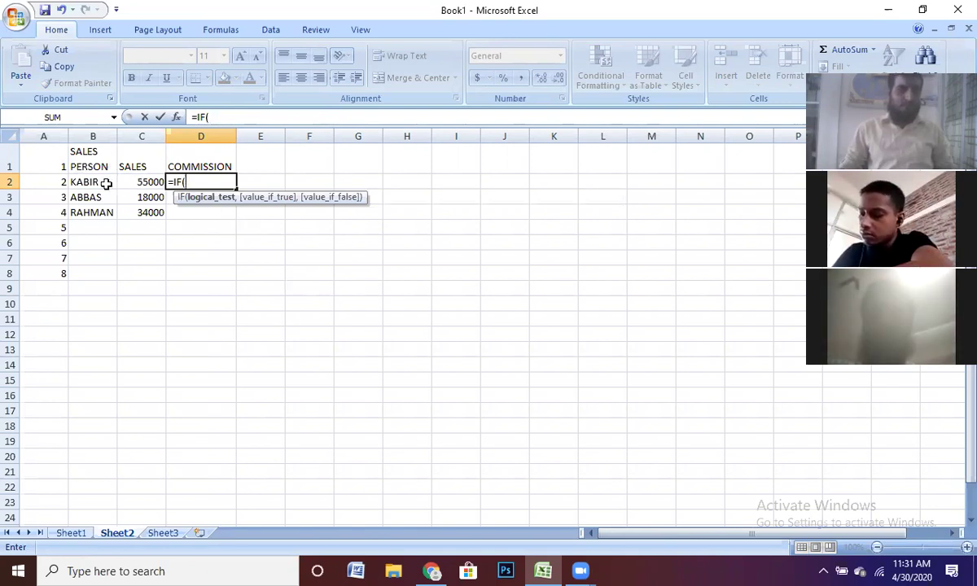
left_click(152, 187)
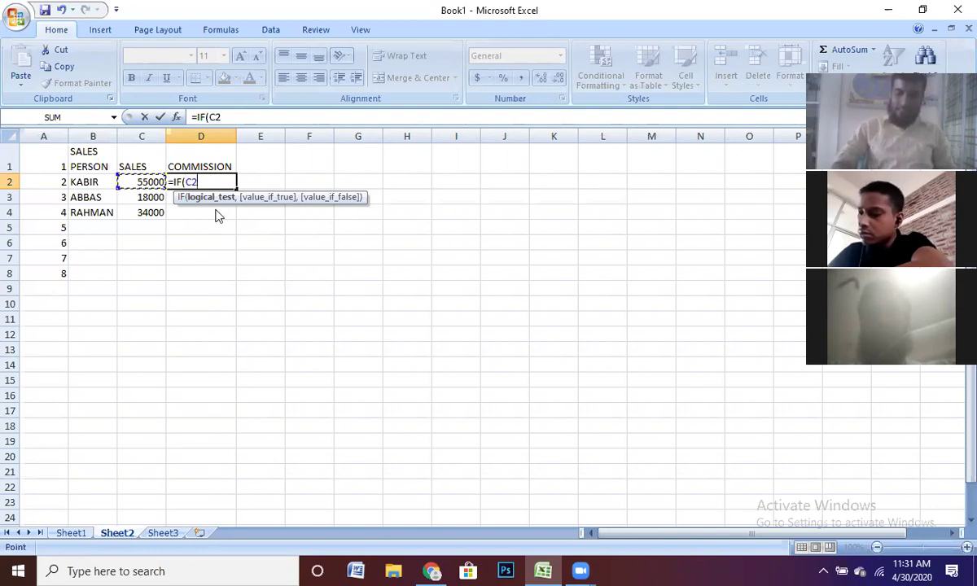
type("<=")
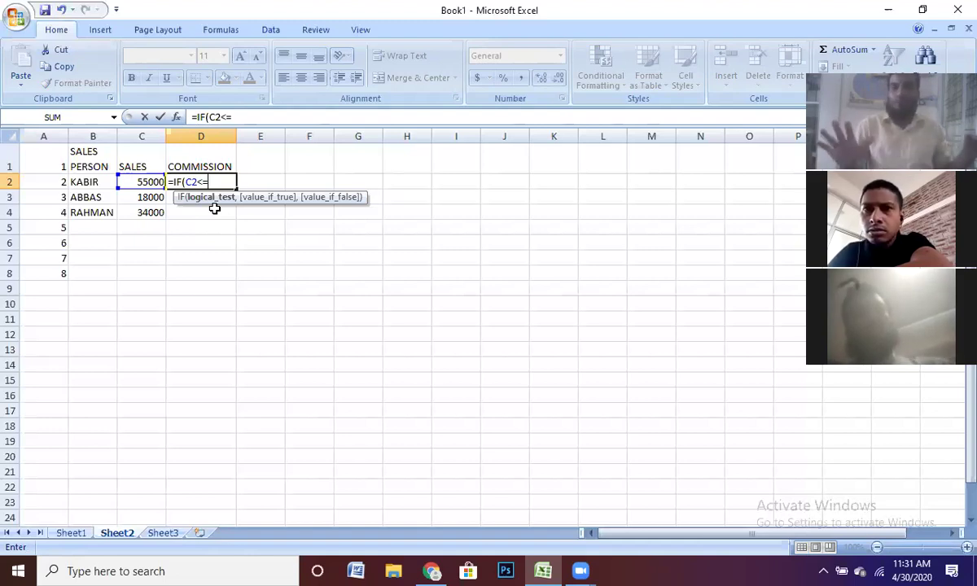
type("10000")
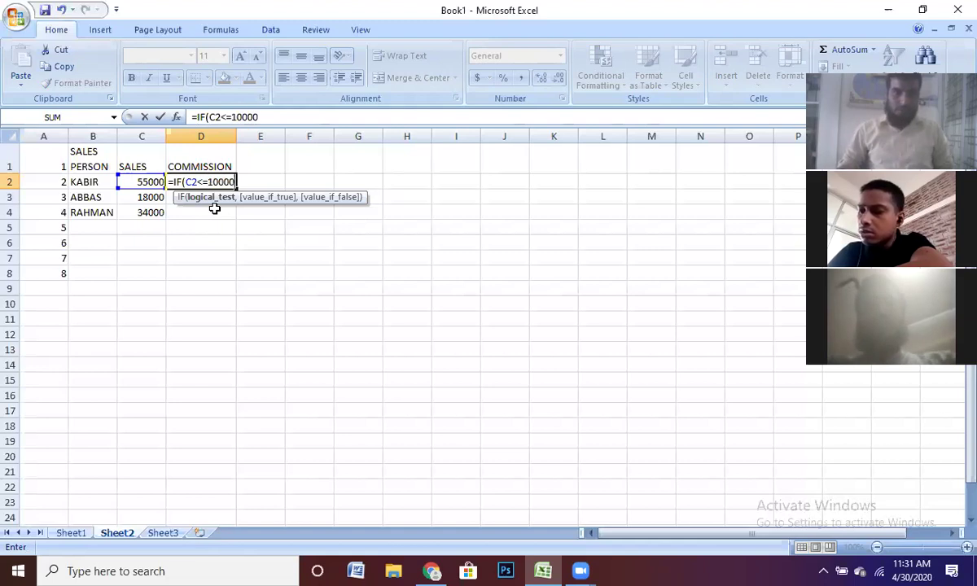
type(",")
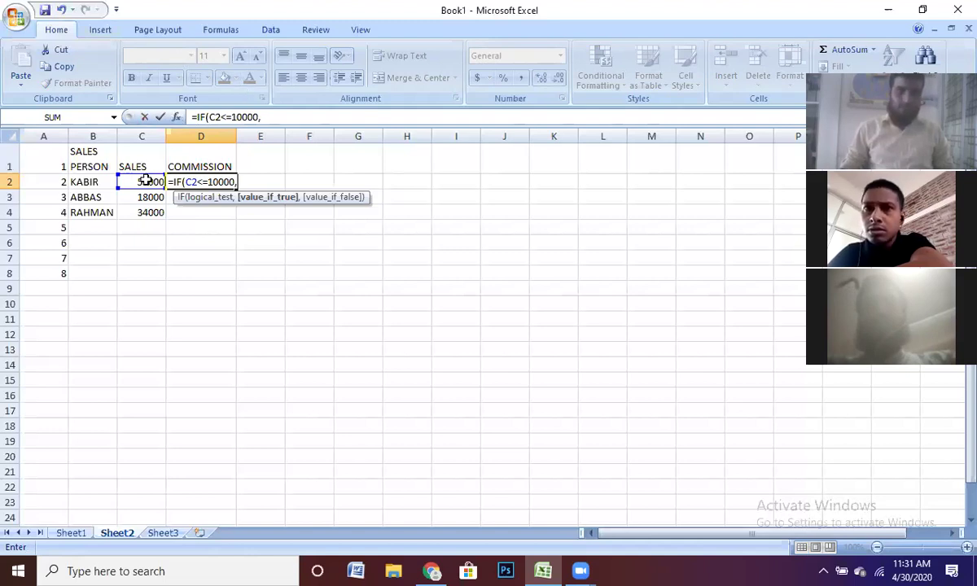
left_click(146, 180)
type("*5")
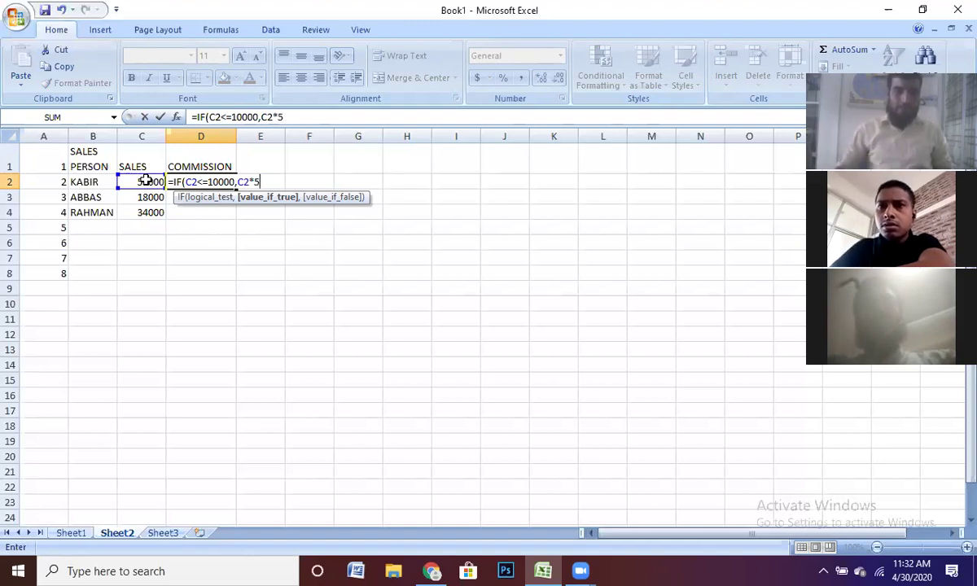
type("%")
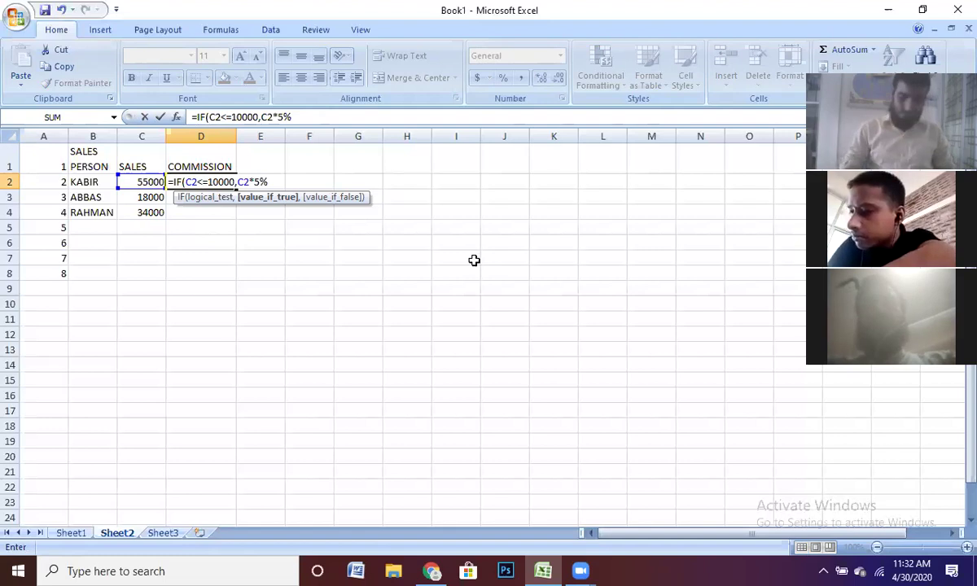
type(",")
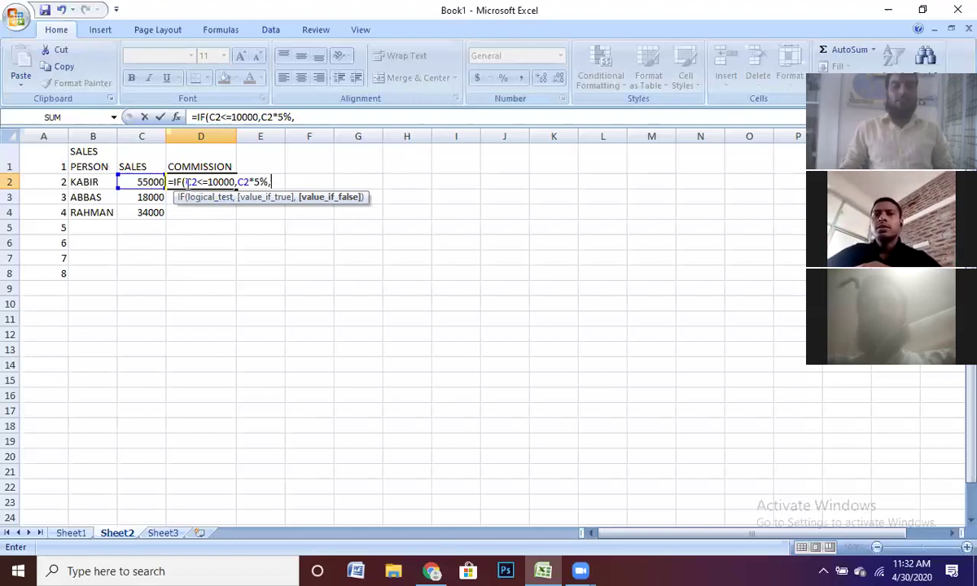
left_click(248, 197)
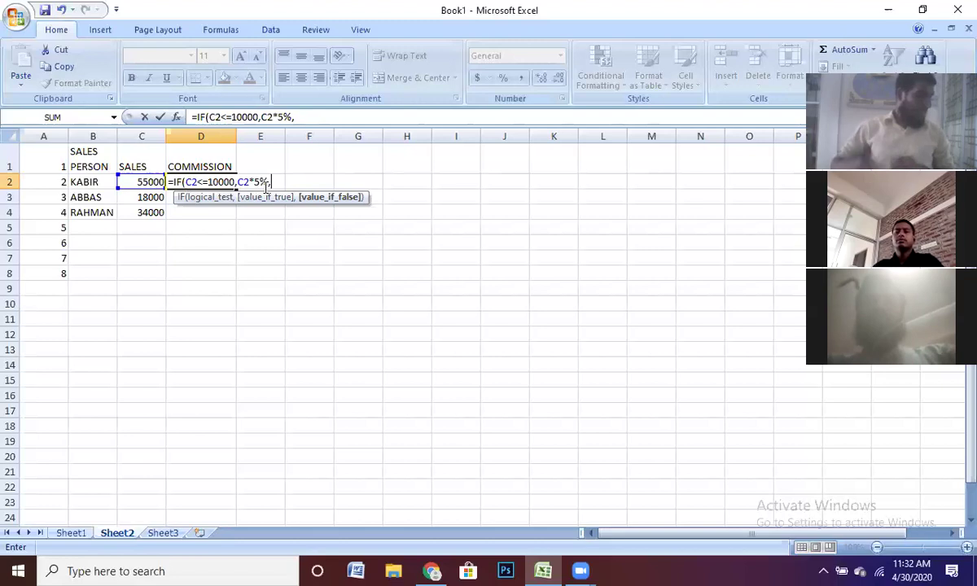
- Nest a second IF in the D2 formula that returns C2*7% when C2<=20000, leaving its false value open
type("I")
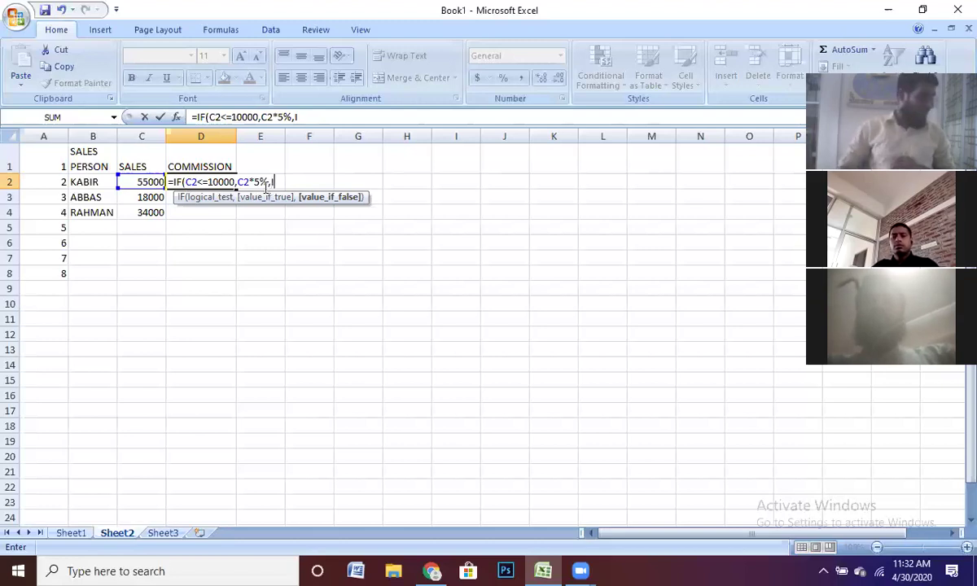
type("F")
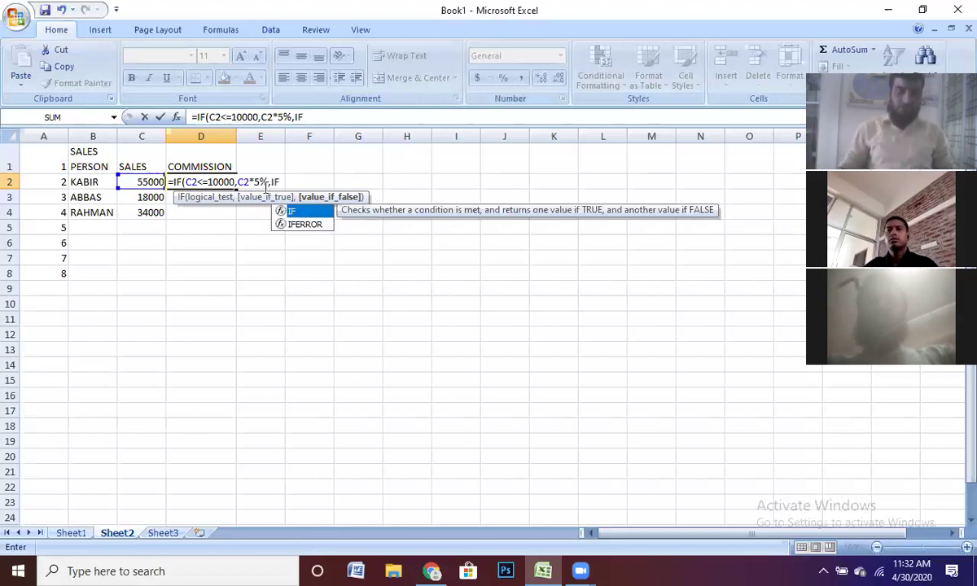
type("(C2<")
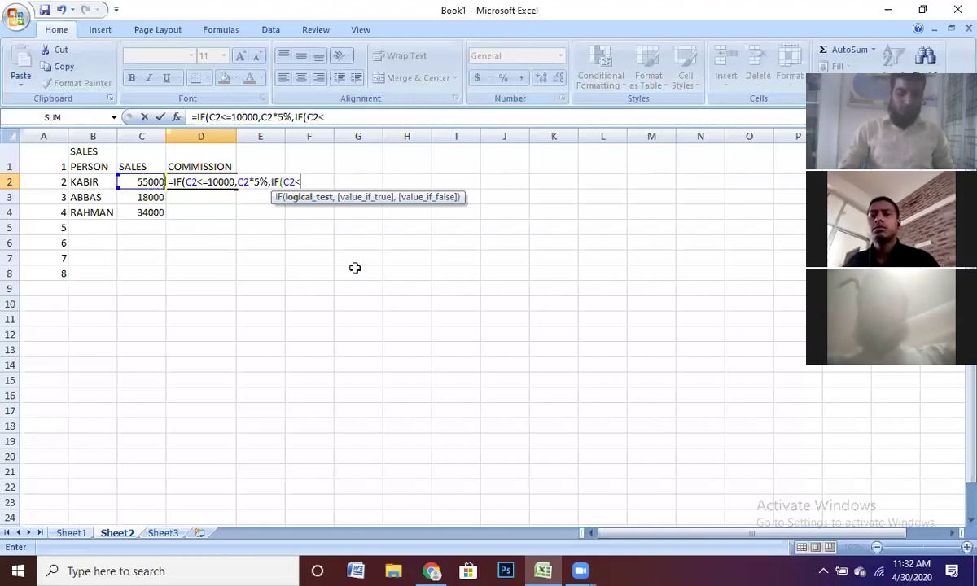
type("=")
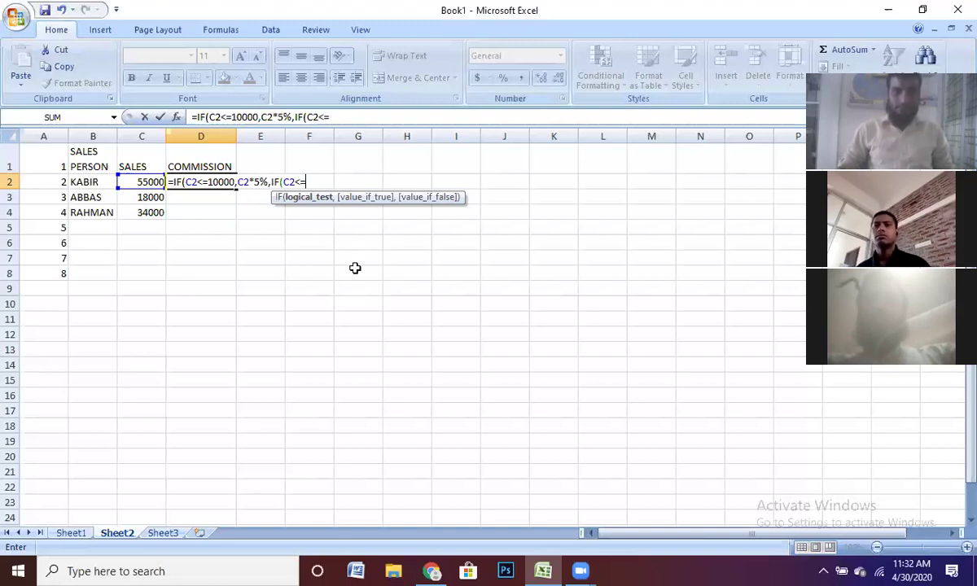
type("20000")
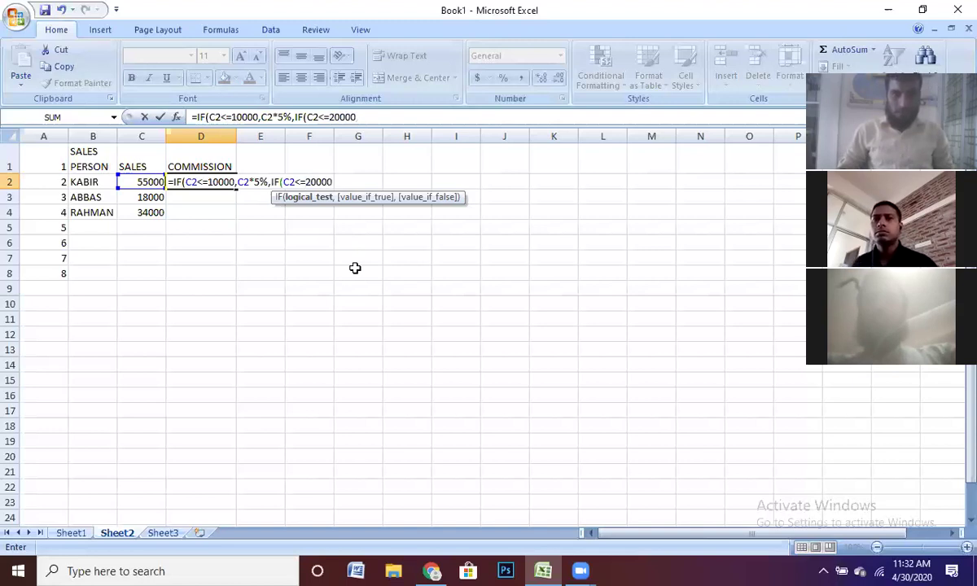
type(",")
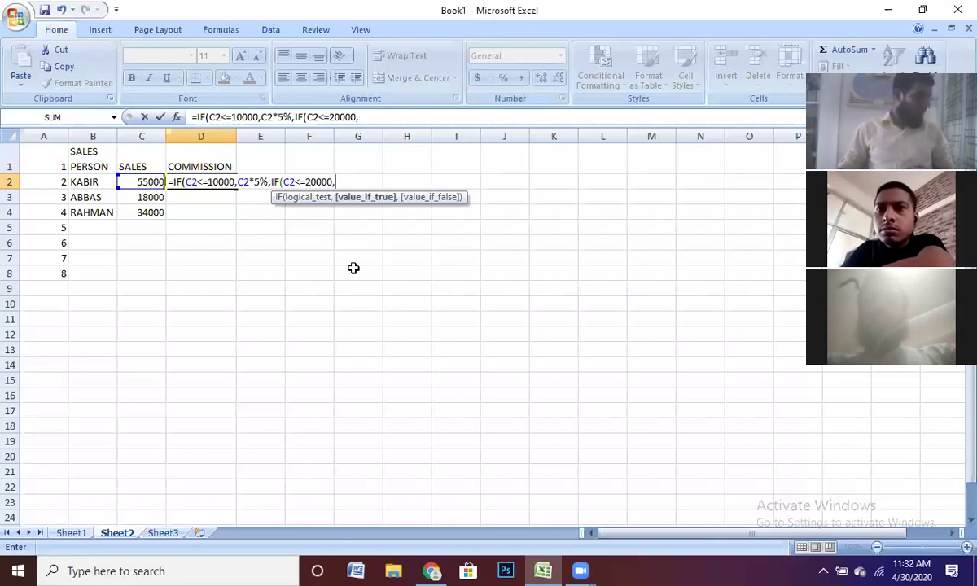
key("Left")
type("*")
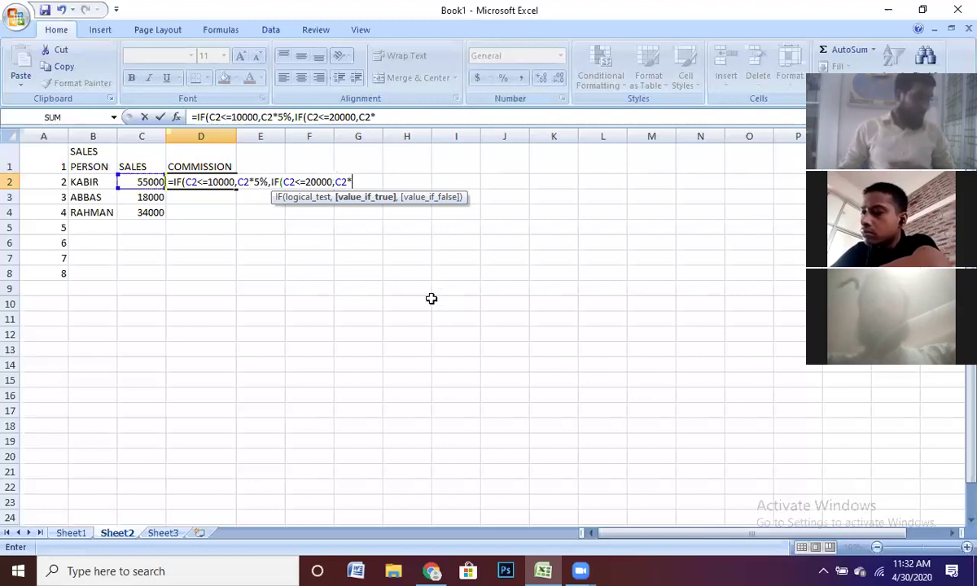
type("7%")
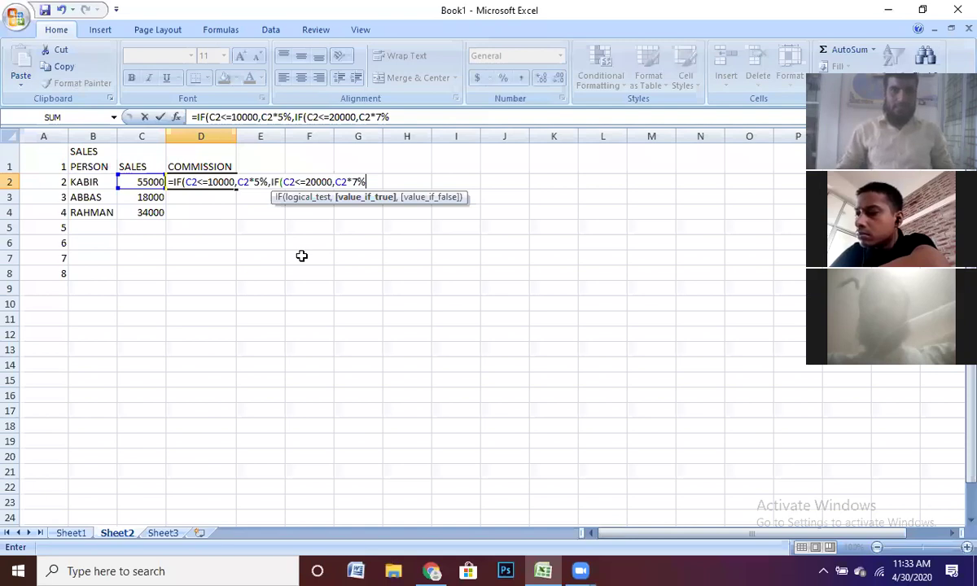
type(",")
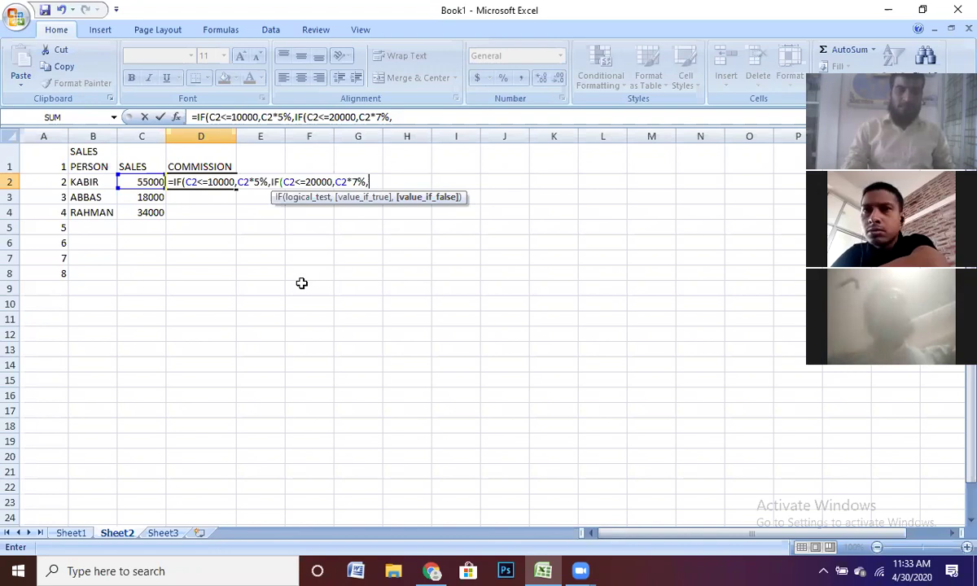
- Nest a third IF in the D2 formula that returns C2*10% when C2<=30000
type("I")
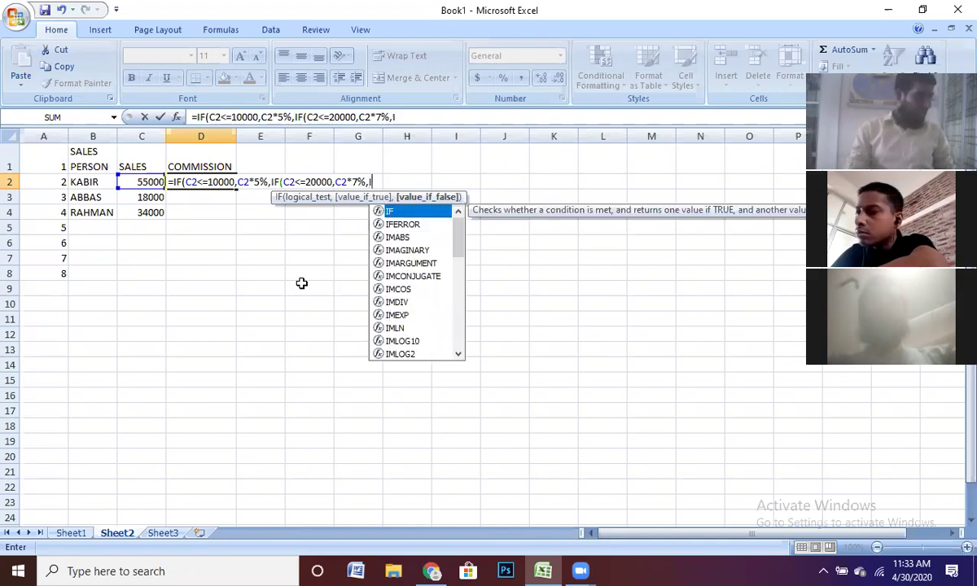
type("F")
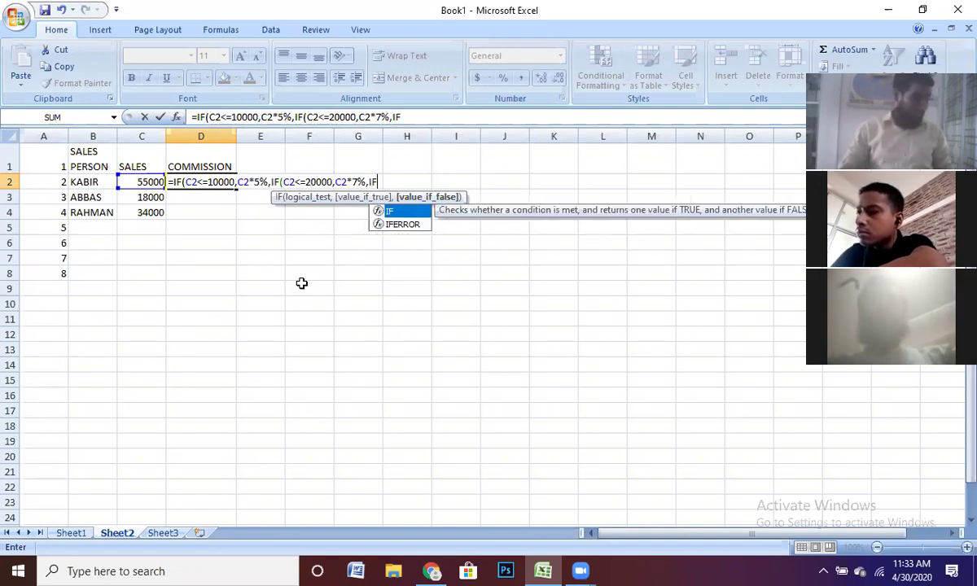
type("(")
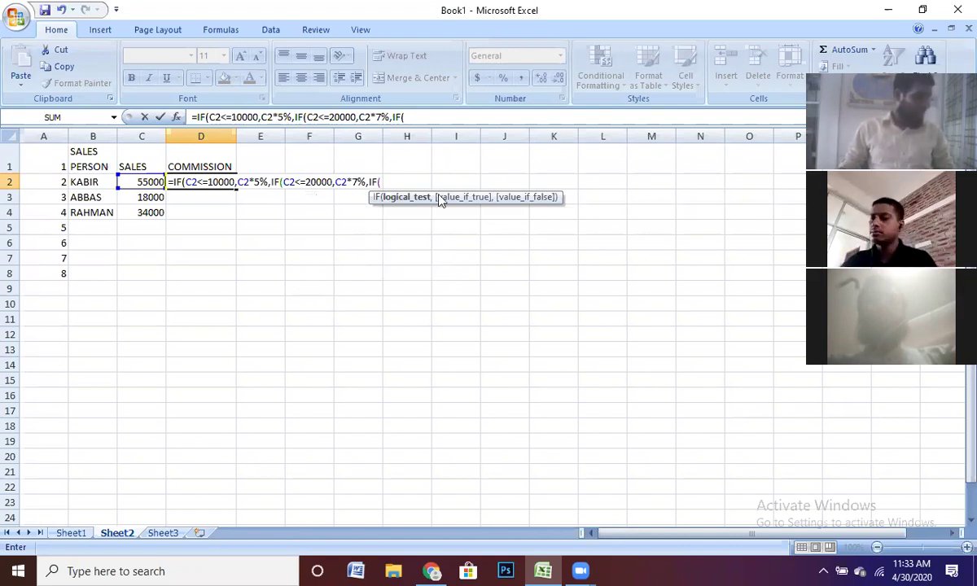
left_click(145, 181)
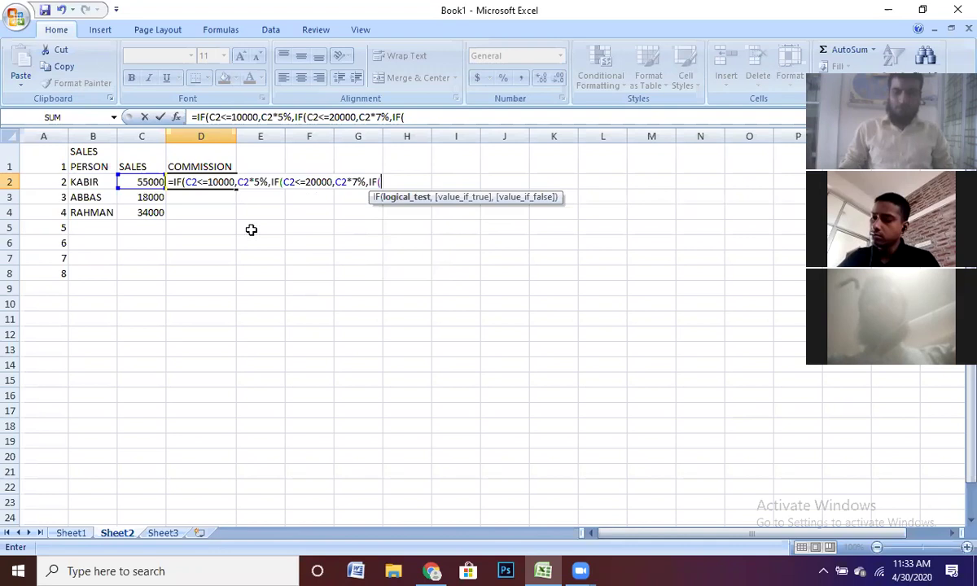
type("<=")
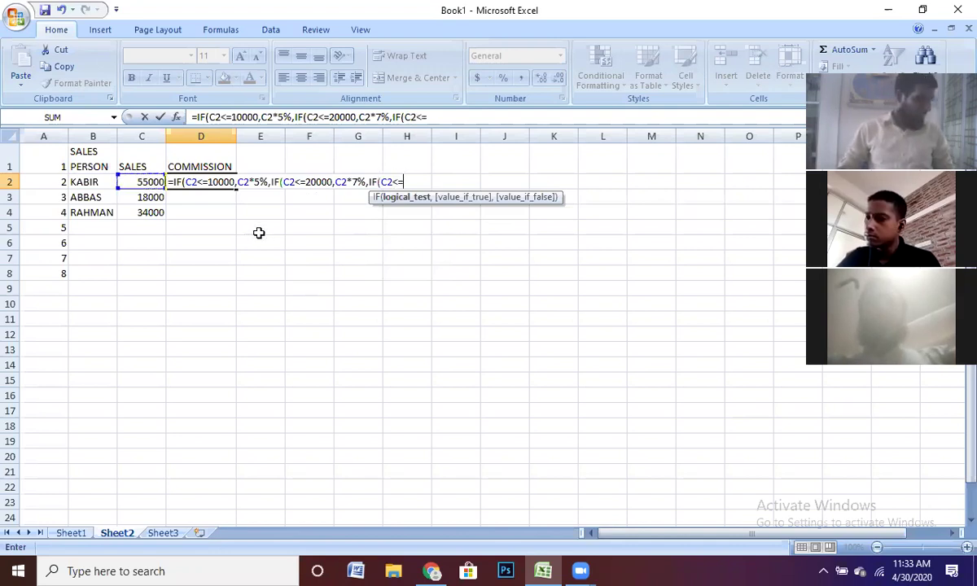
type("30000")
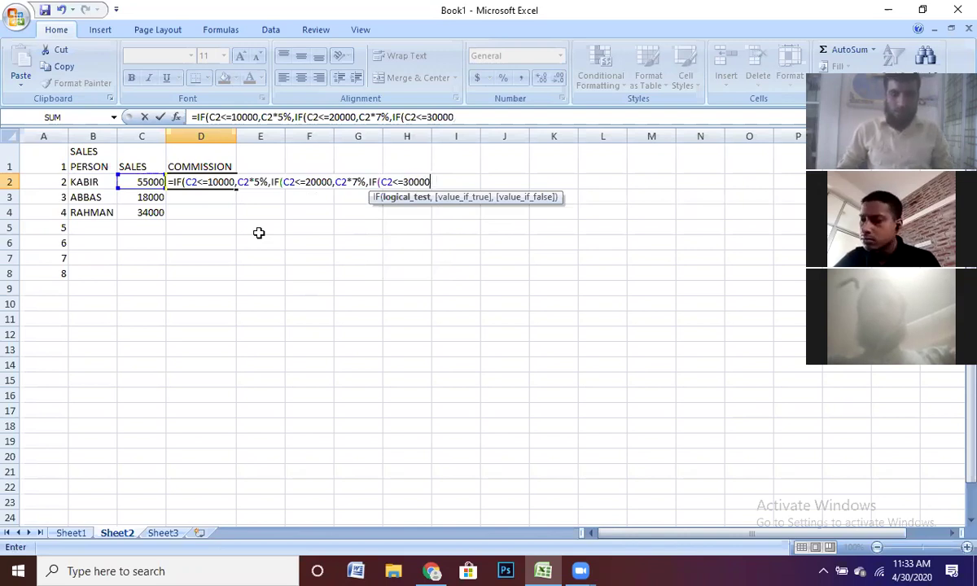
type(",")
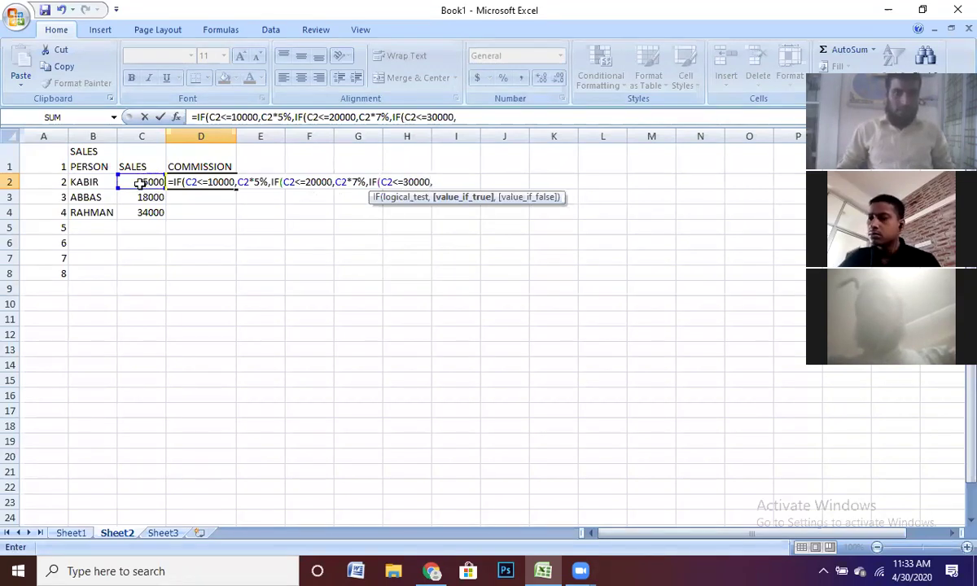
key("Left")
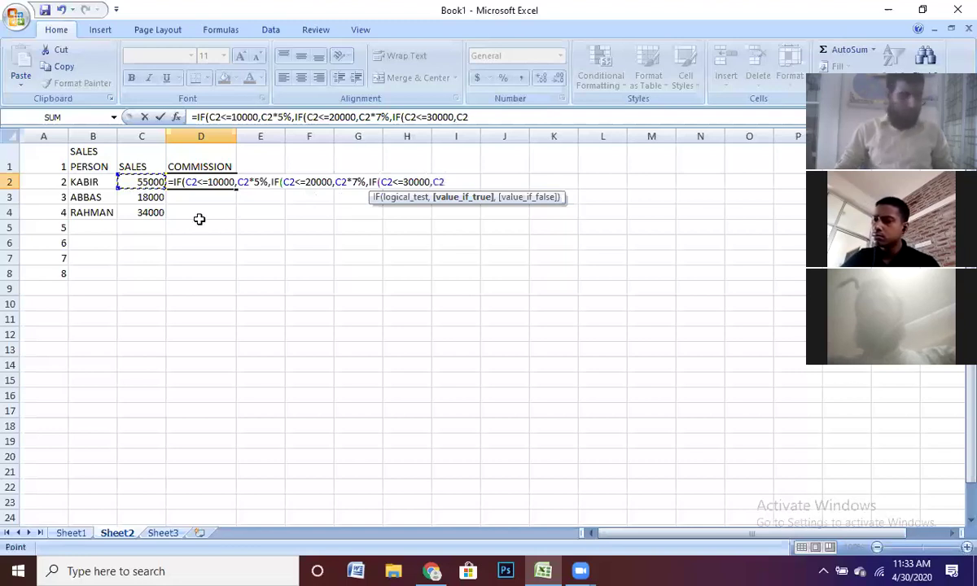
type("*")
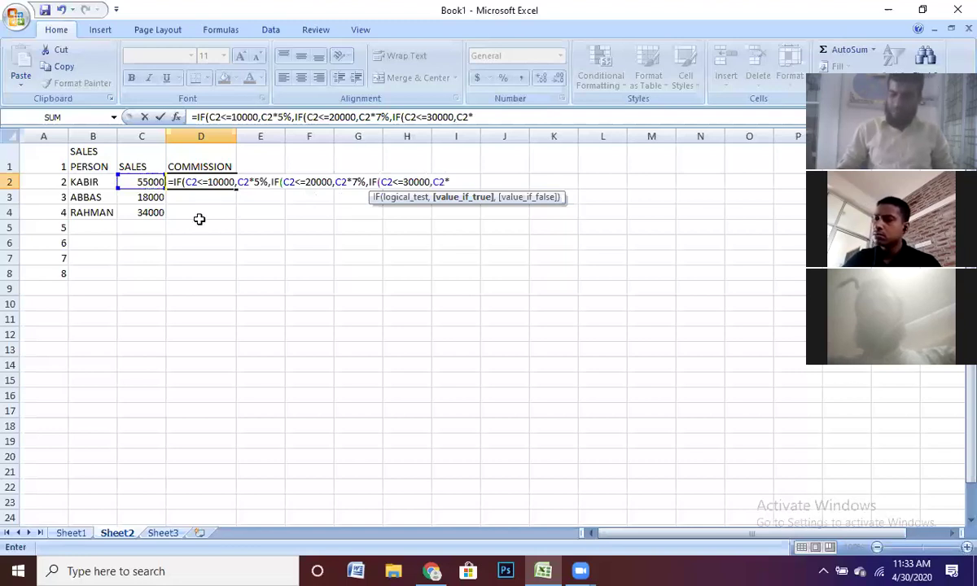
type("10")
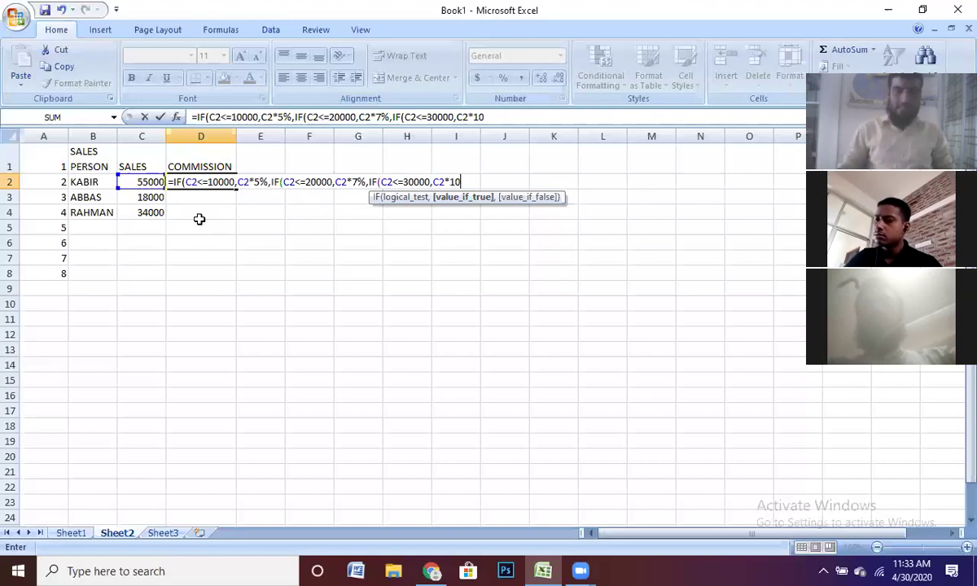
type("%")
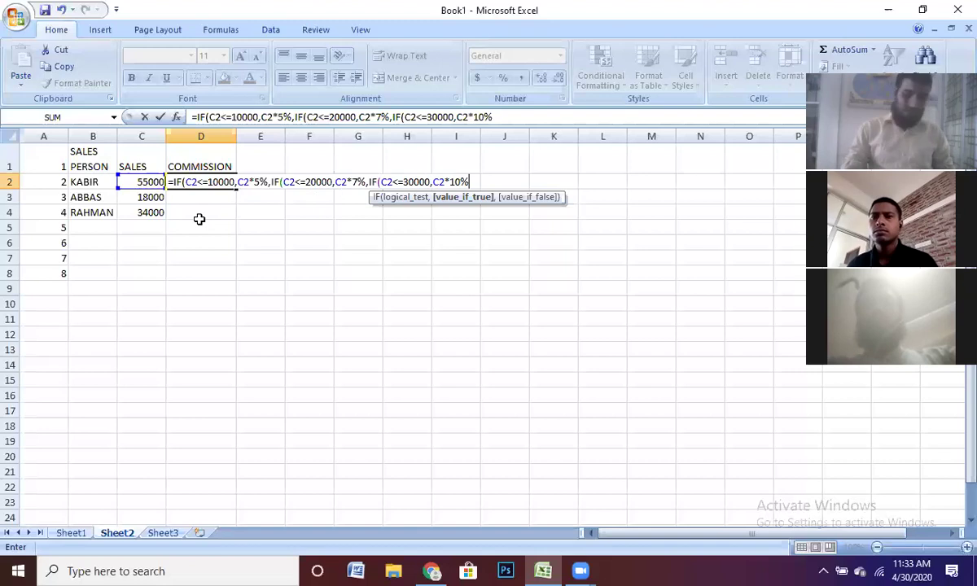
- Append a fourth IF to the D2 formula that returns C2*12% when C2<=40000, leaving its false value open
type("I")
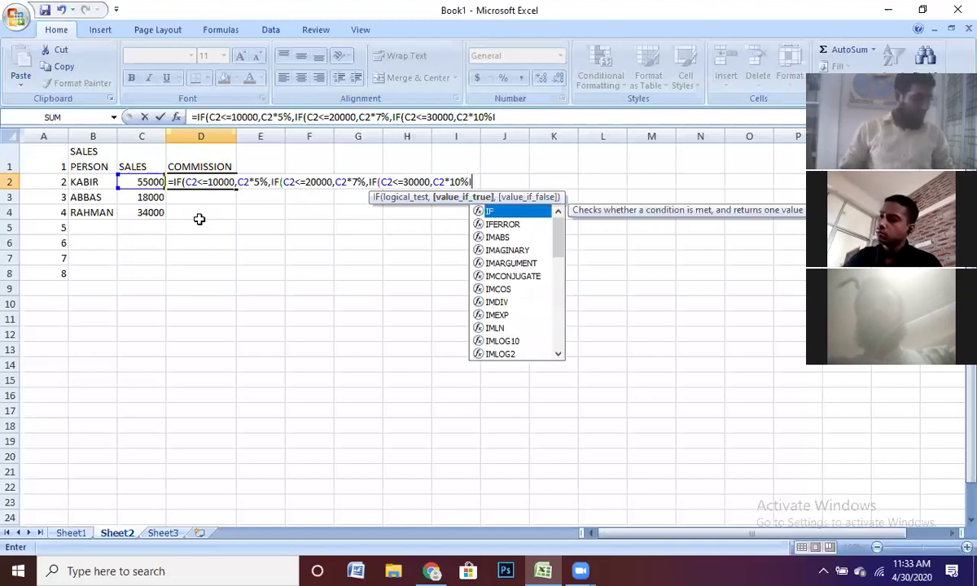
type("F")
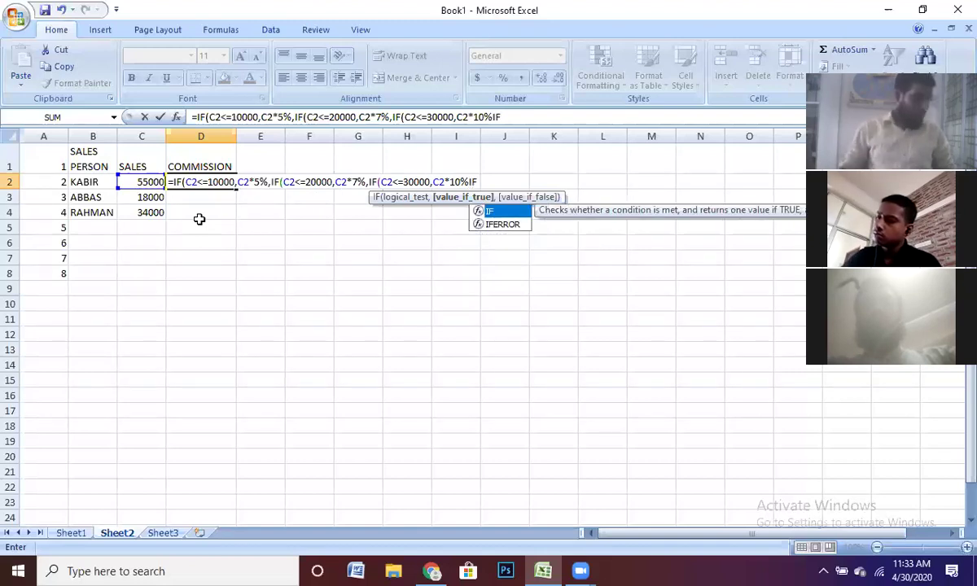
type("(")
key("Left")
type("<=")
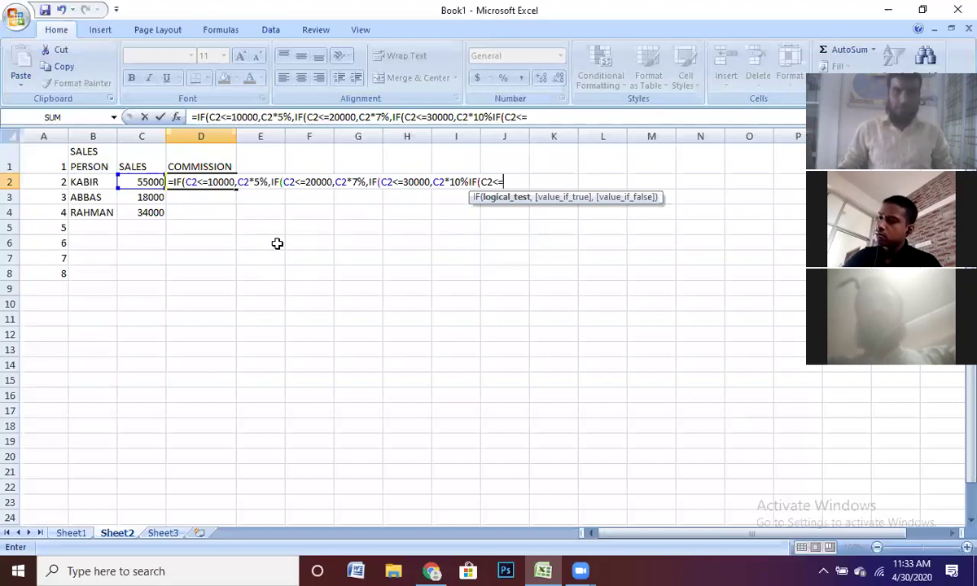
type("40000,")
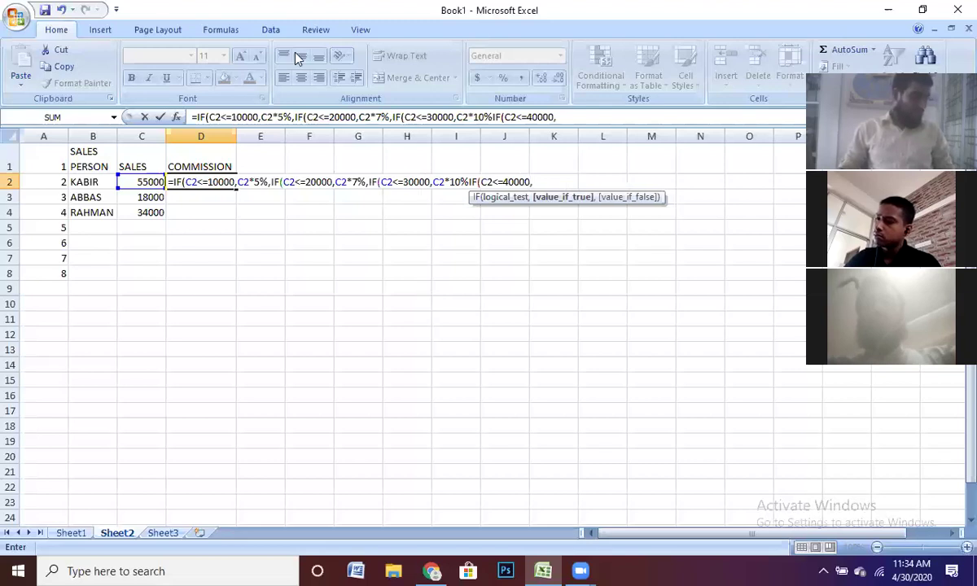
left_click(150, 181)
type("*")
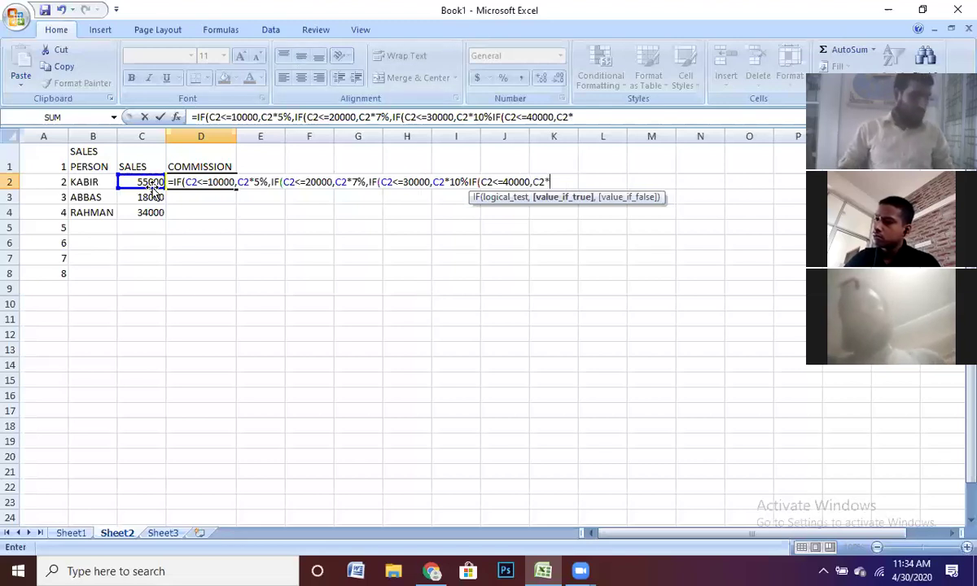
type("12%")
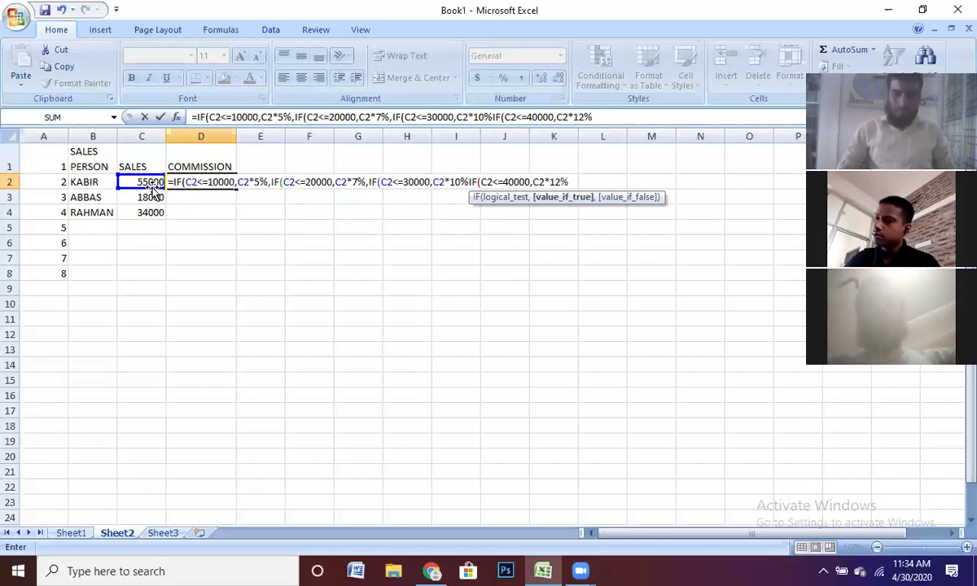
type(",")
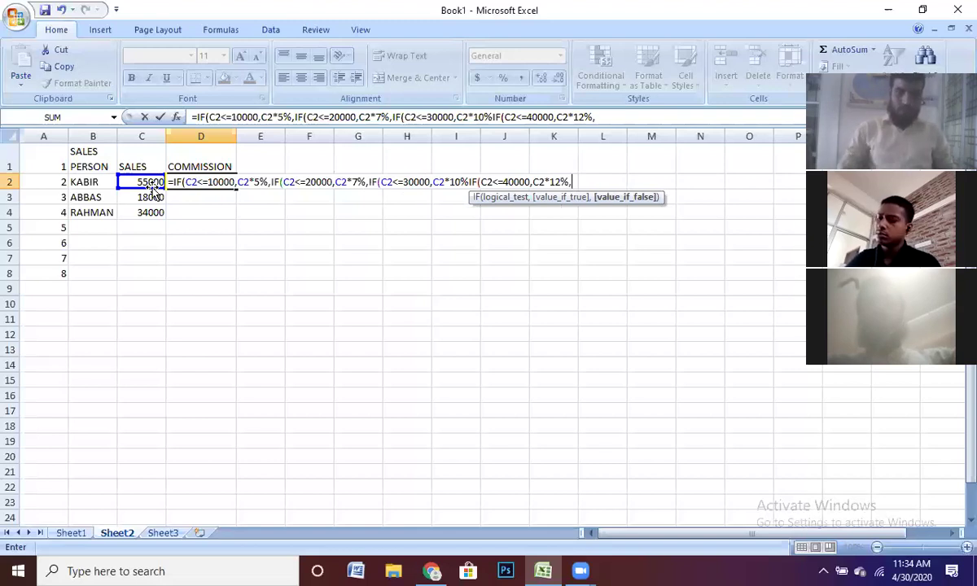
- Nest a fifth IF that returns C2*15% when C2>=41000, close all five parentheses and try to commit the D2 formula
type("IF")
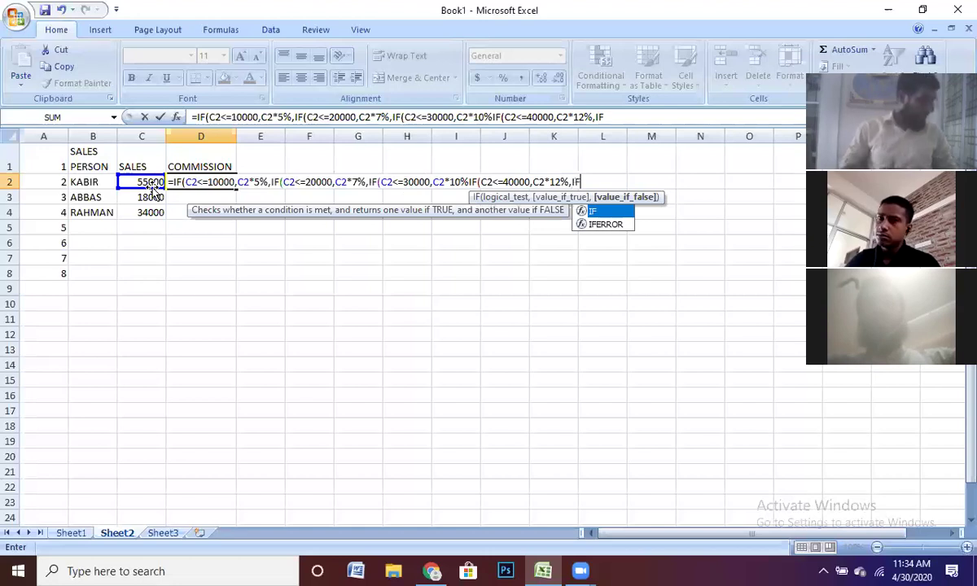
type("(")
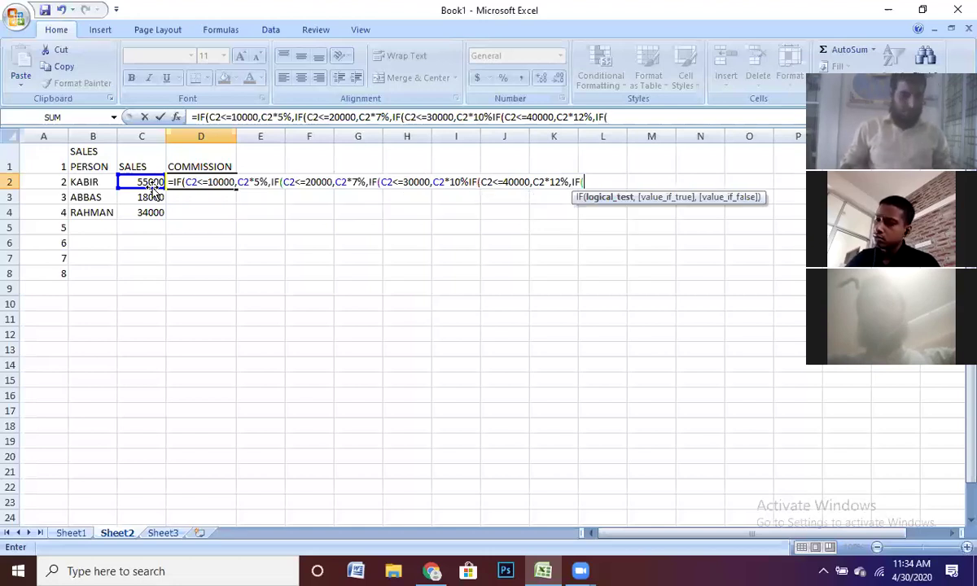
left_click(136, 183)
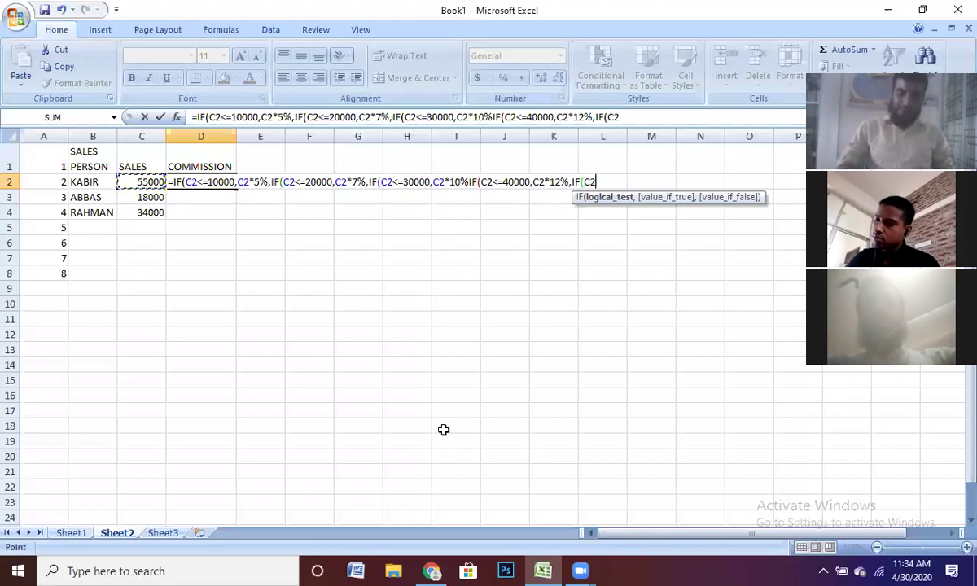
type(">=")
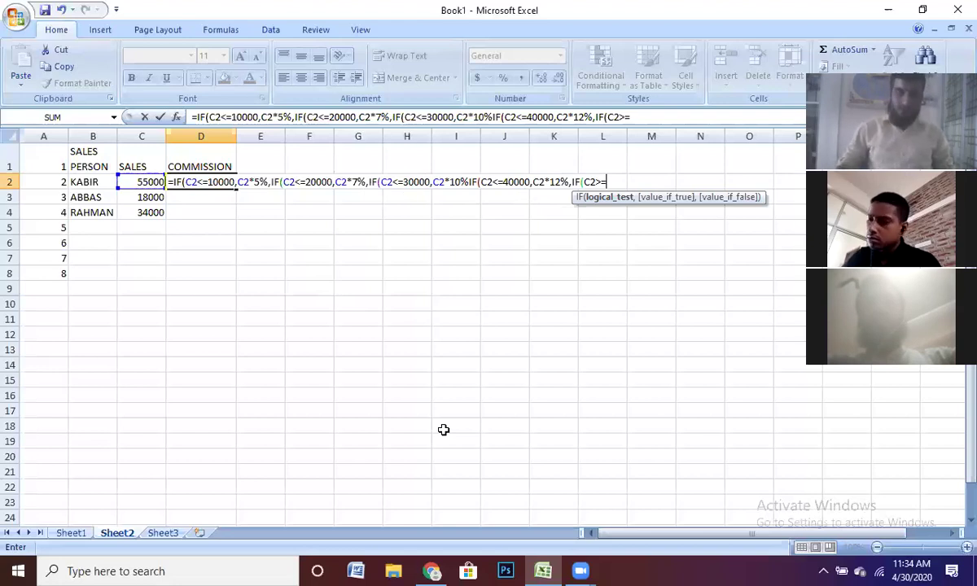
type("41")
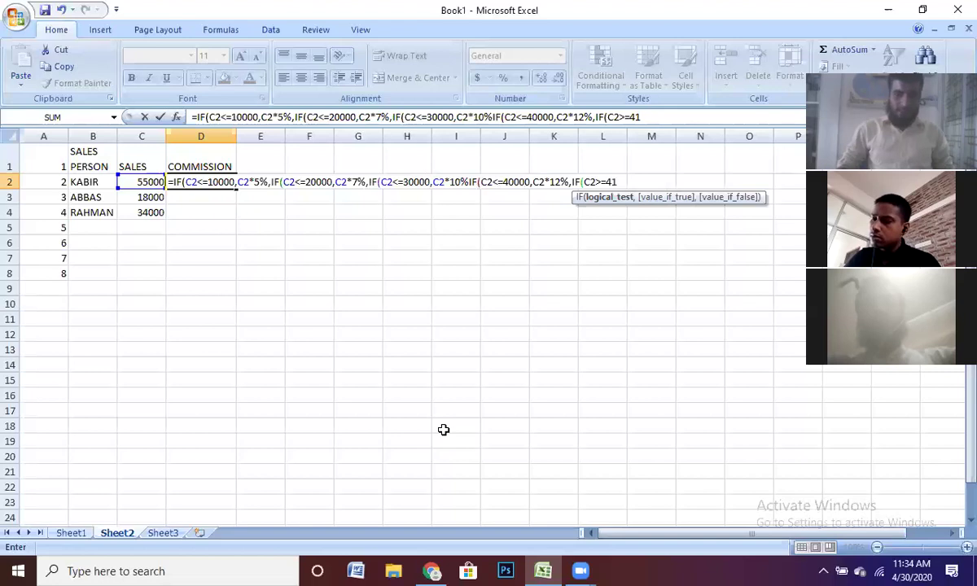
type("000")
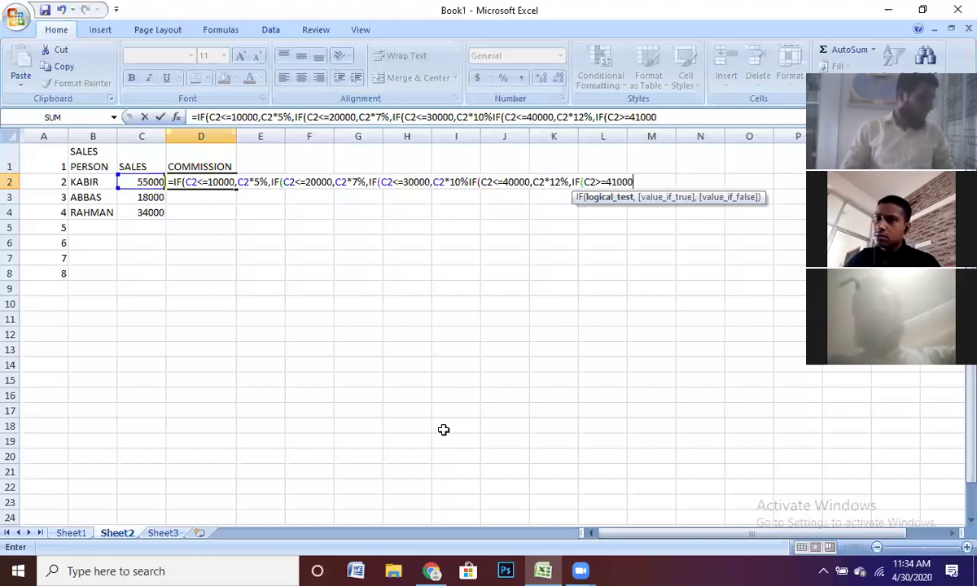
type(",")
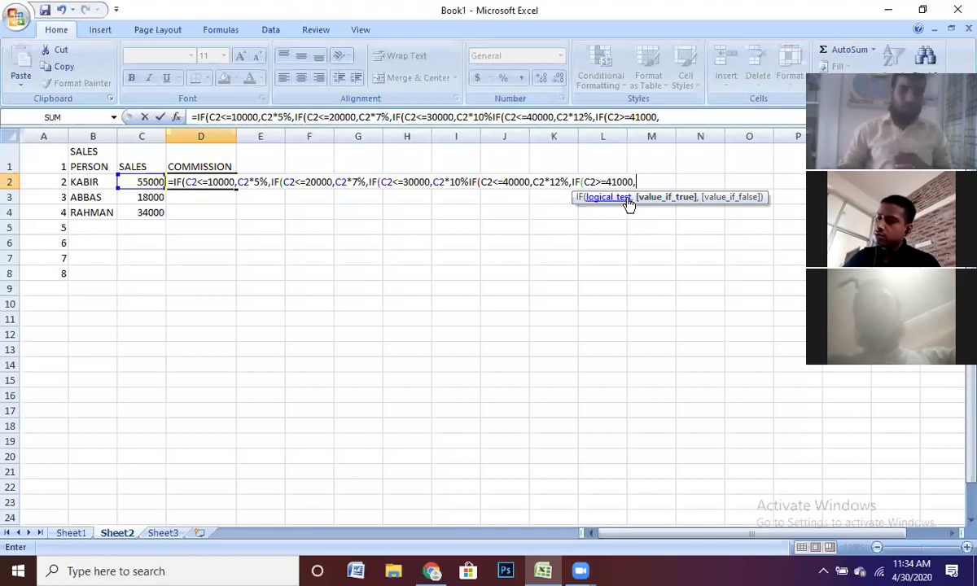
left_click(152, 182)
type("*15")
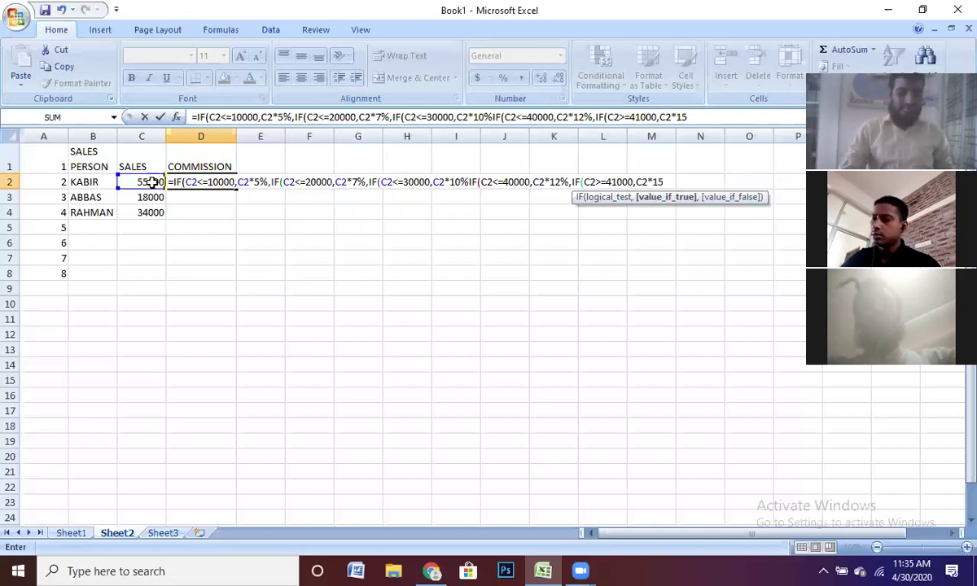
type("%")
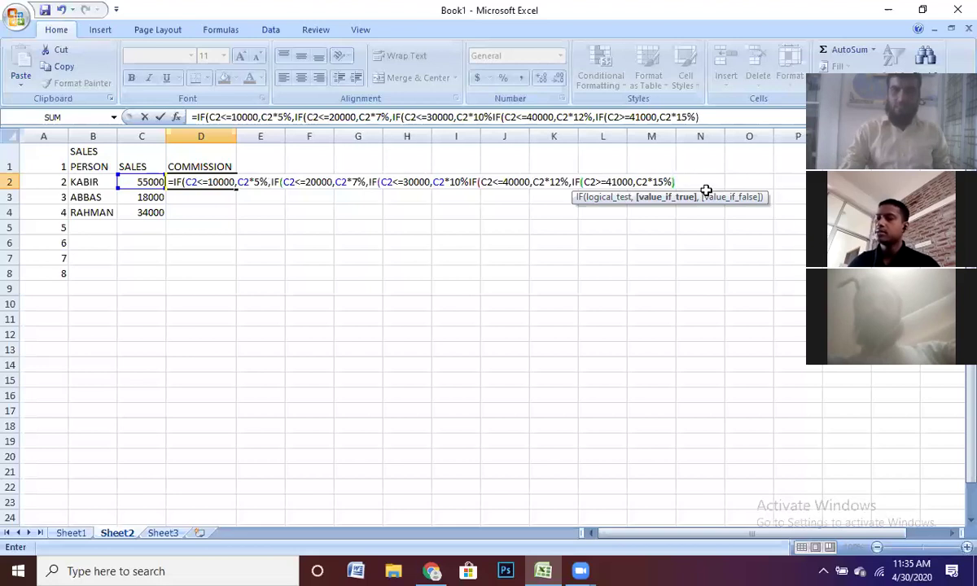
type(")))))")
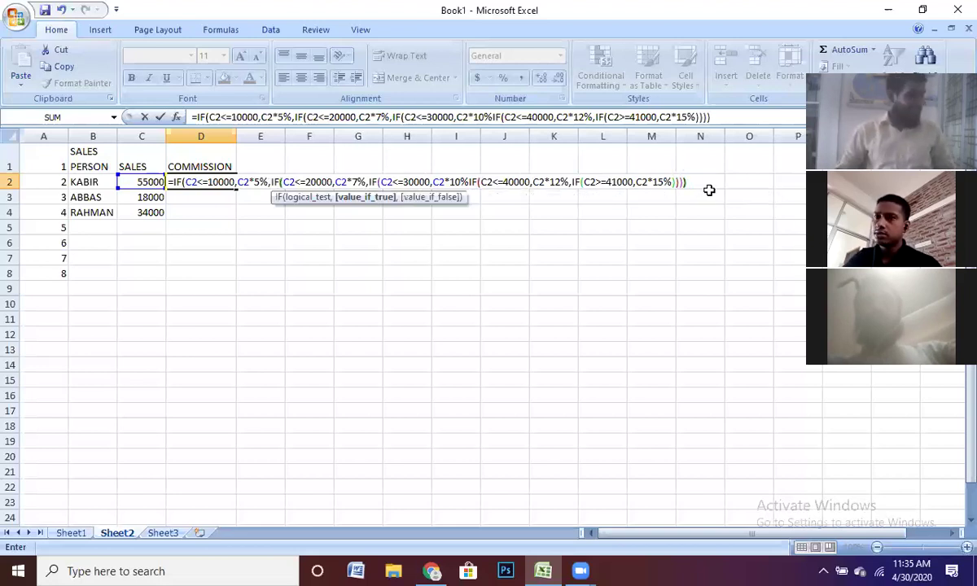
key("Home")
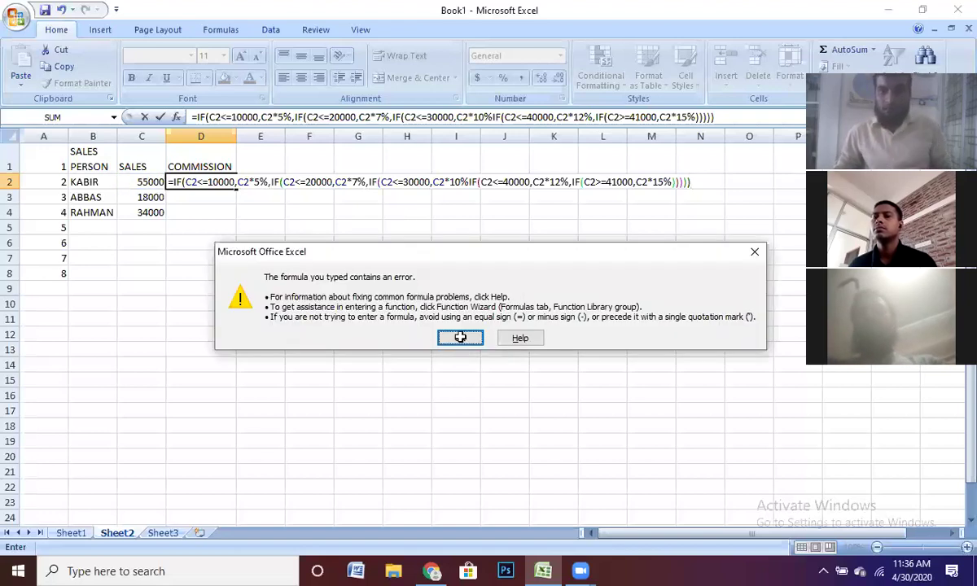
left_click(460, 340)
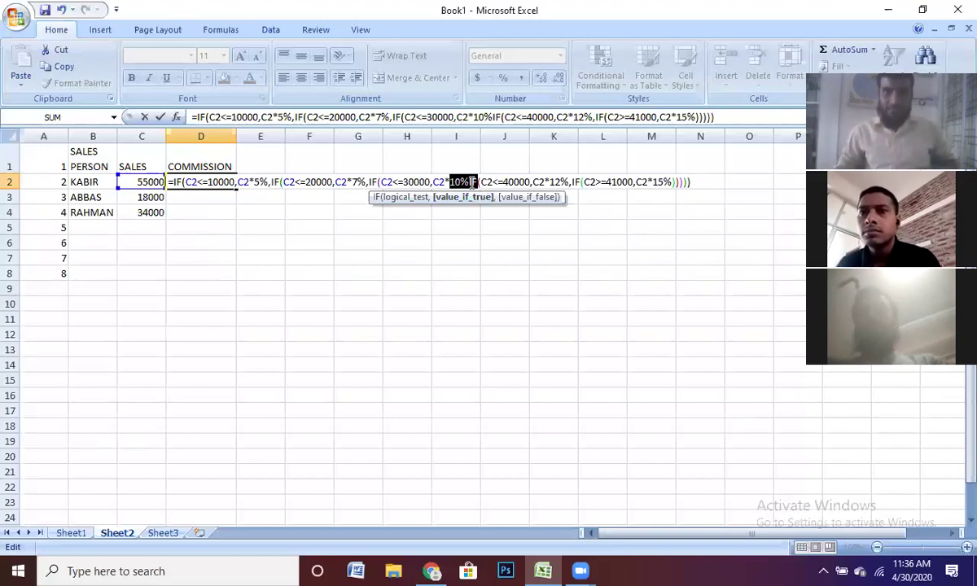
- Insert the missing comma between C2*10% and the fourth IF in the D2 formula, and commit it
left_click(470, 182)
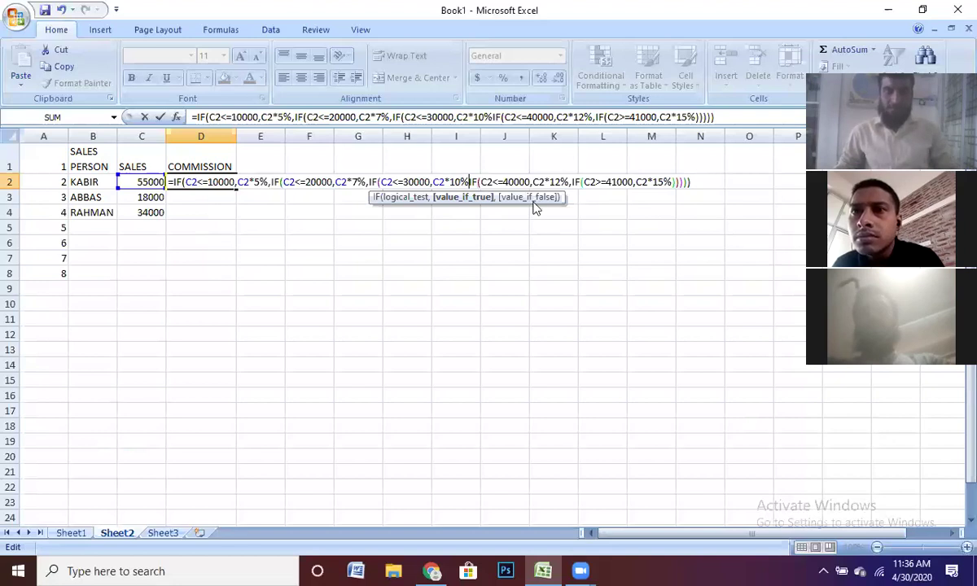
type(",")
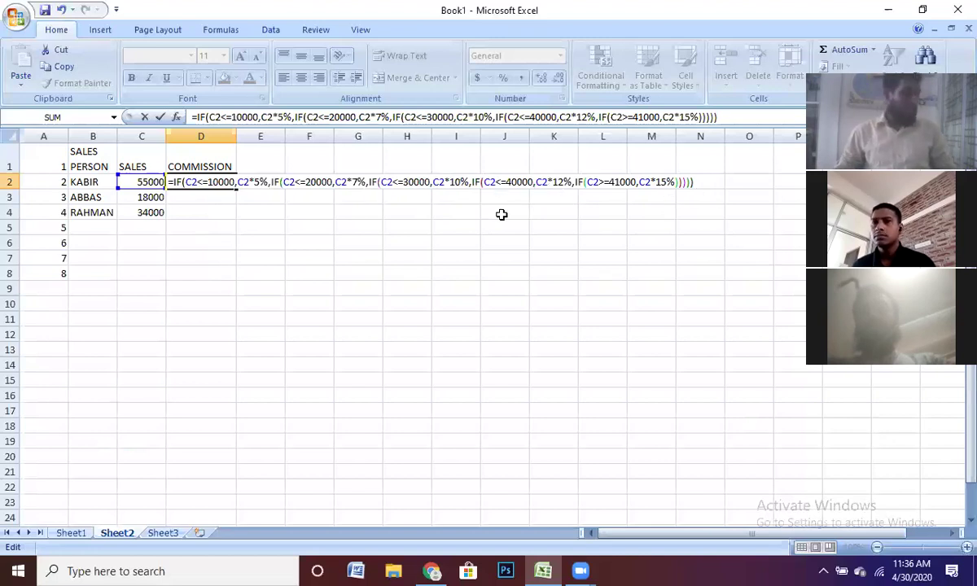
key("Return")
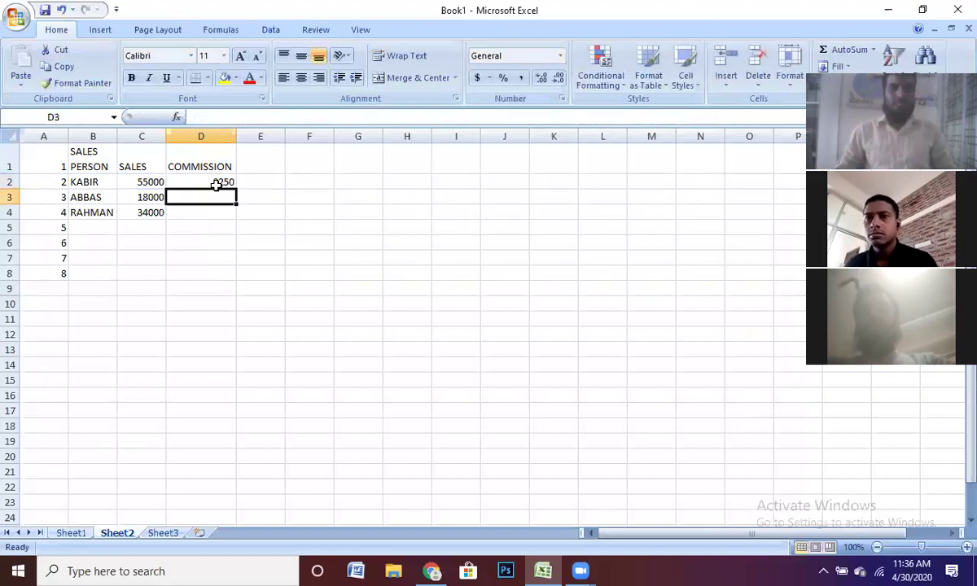
- Fill the D2 commission formula down through D4 and clear the contents of A5:B8
left_click(234, 186)
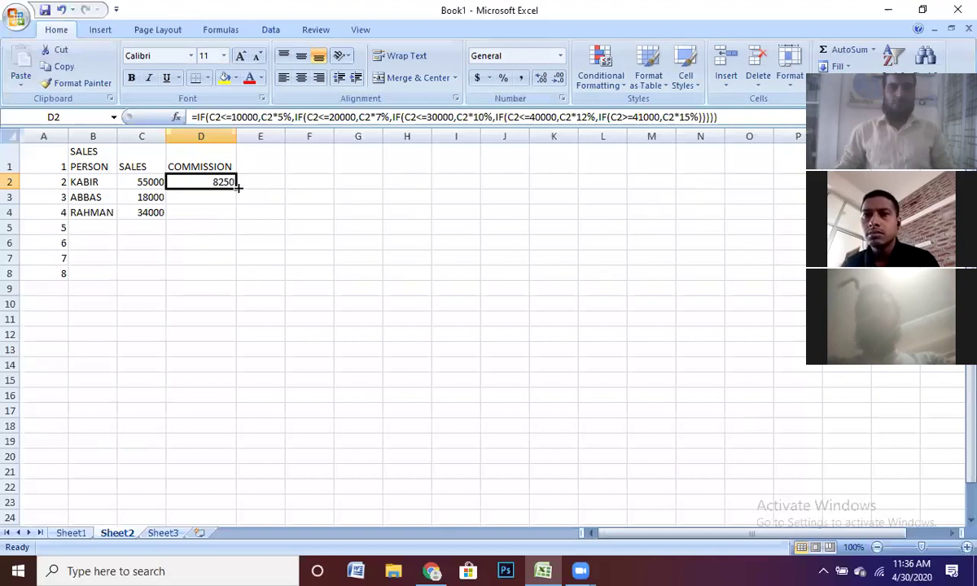
left_click_drag(236, 186, 233, 216)
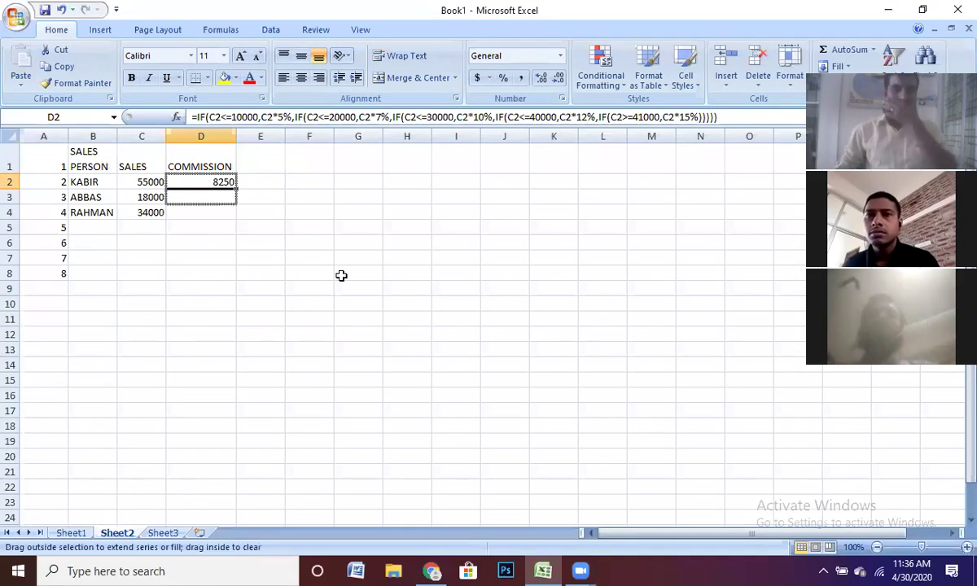
left_click_drag(44, 233, 73, 281)
key("Delete")
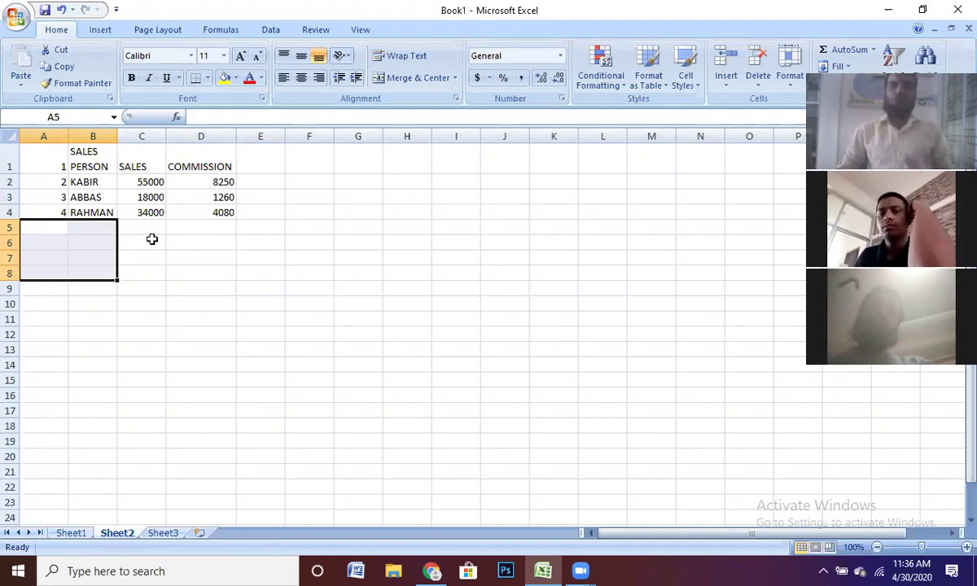
left_click(260, 288)
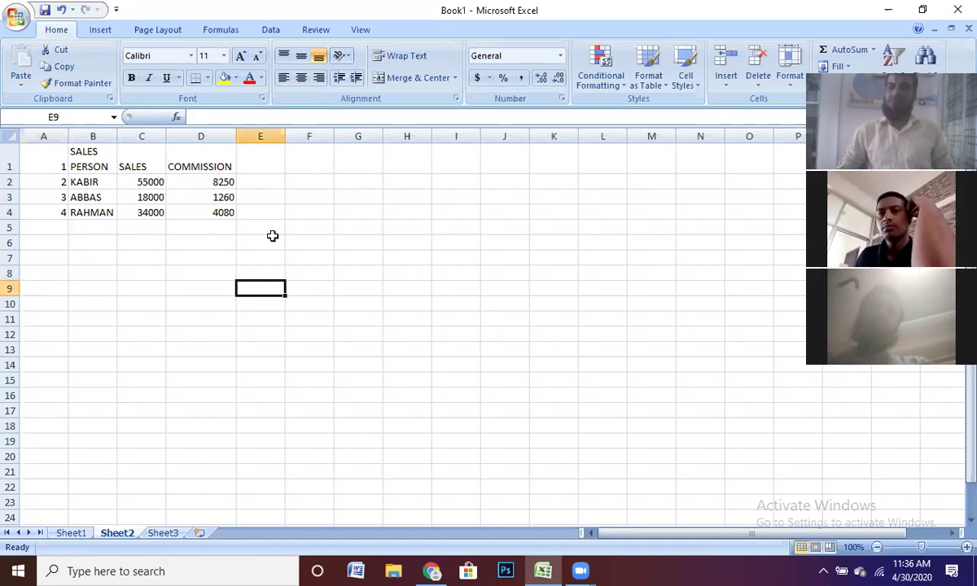
- Select the header cells A1:D1 and freeze the top row of Sheet2
left_click(52, 160)
left_click_drag(163, 167, 221, 166)
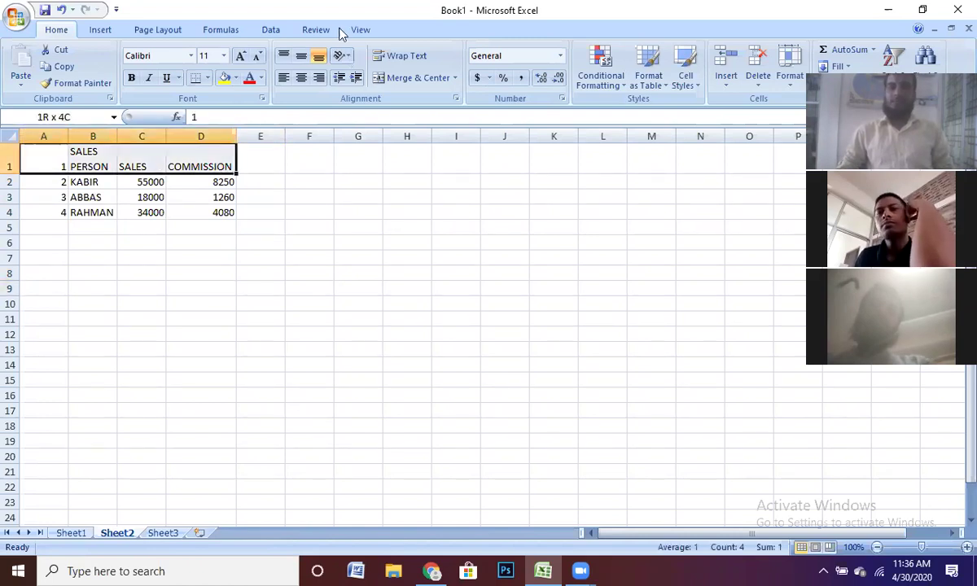
left_click(359, 30)
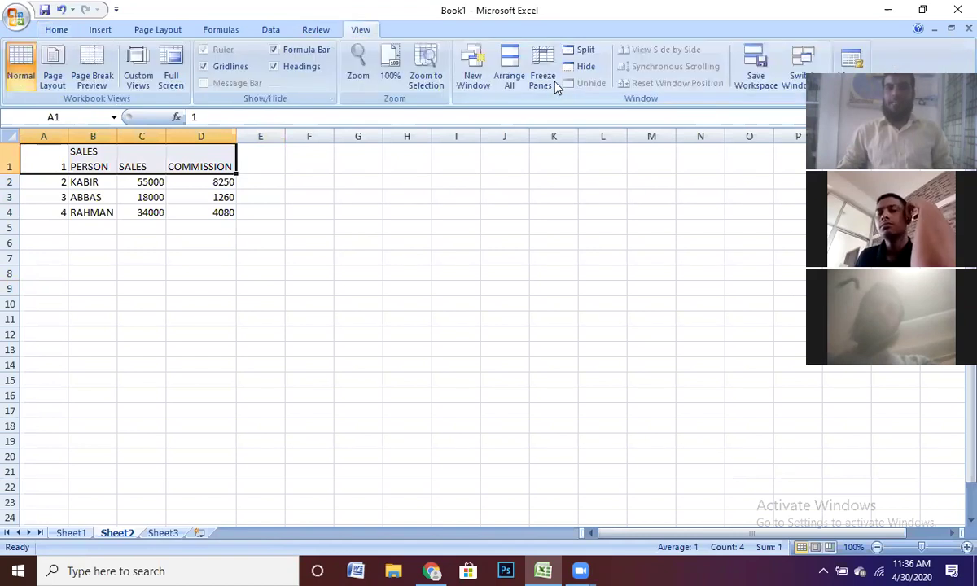
left_click(542, 75)
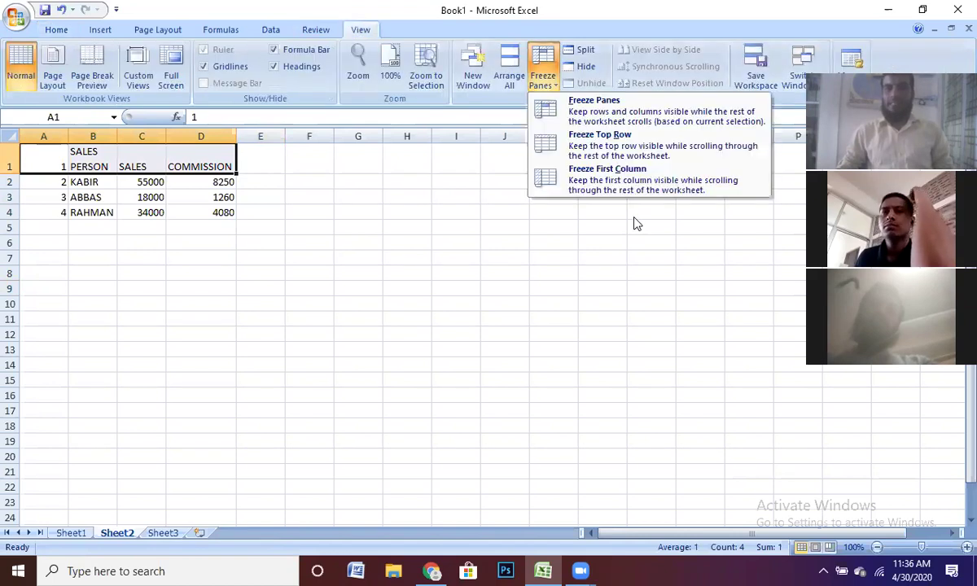
left_click(561, 155)
- Examine how the frozen header row behaves while moving down the rows and across the columns of Sheet2
scroll(296, 284, "down", 4)
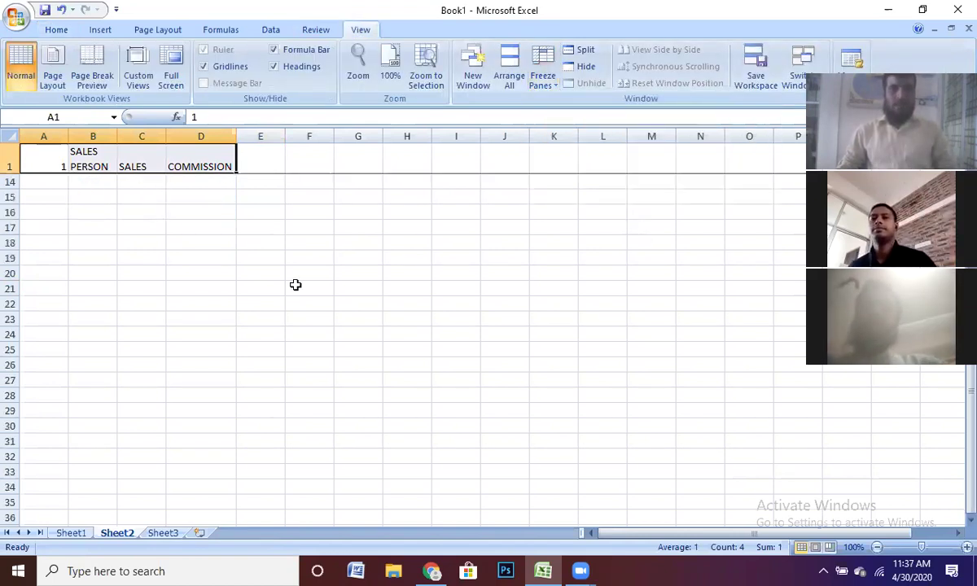
scroll(175, 191, "up", 4)
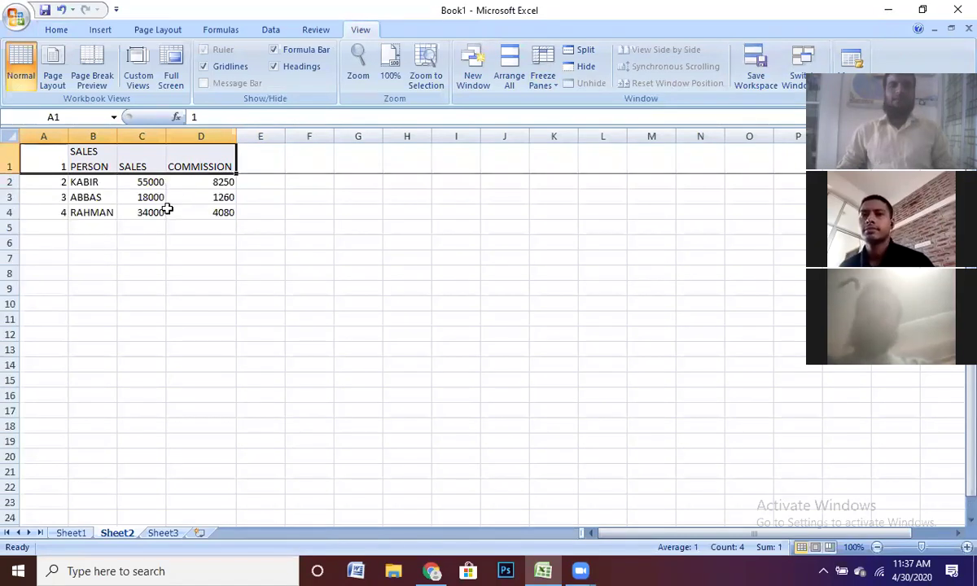
scroll(192, 160, "down", 3)
scroll(162, 164, "up", 3)
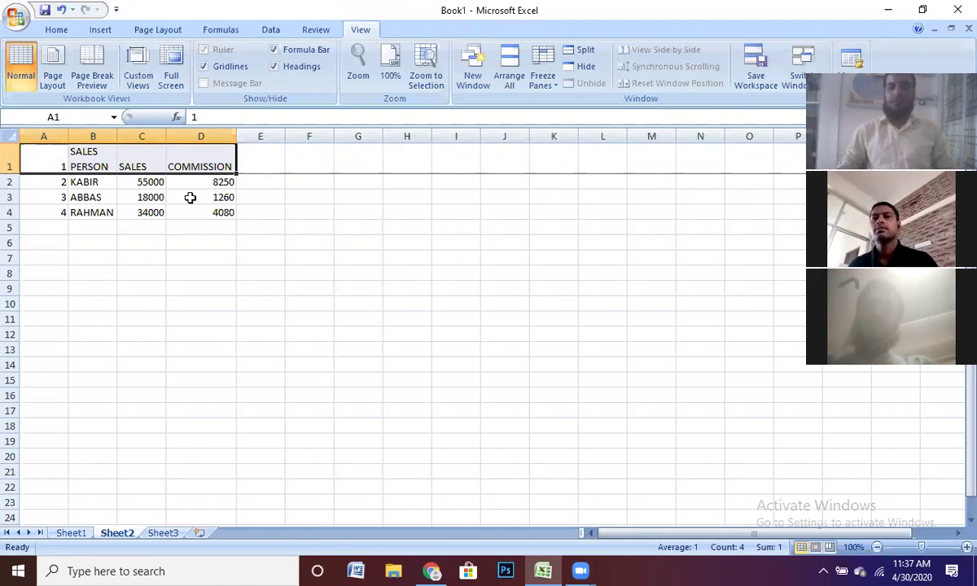
left_click_drag(955, 537, 955, 534)
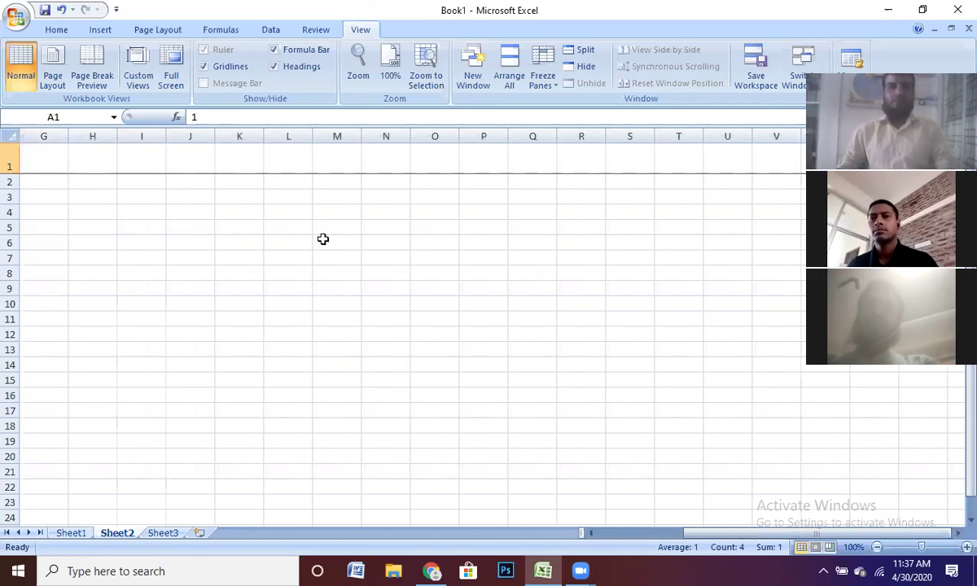
left_click_drag(770, 539, 52, 166)
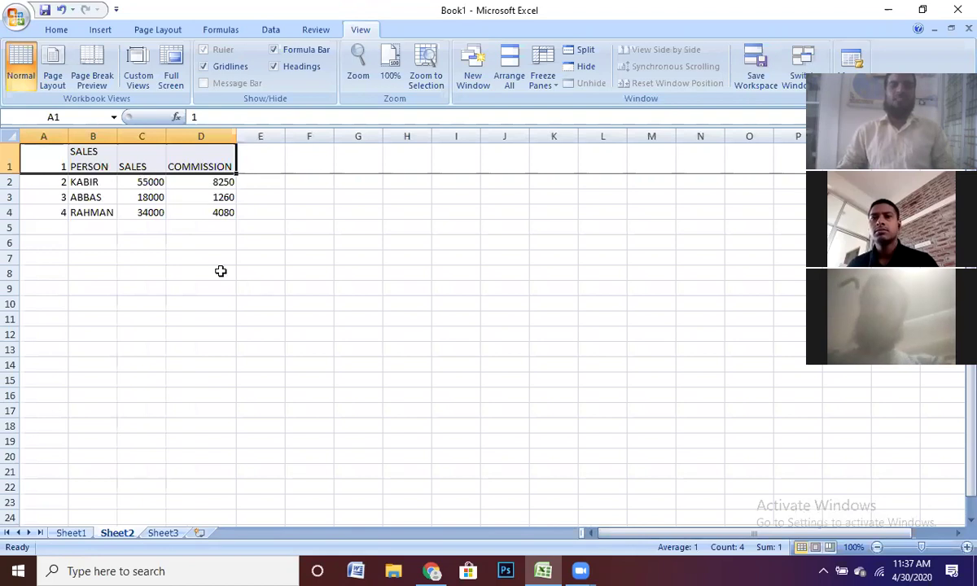
scroll(193, 179, "down", 4)
scroll(193, 179, "up", 4)
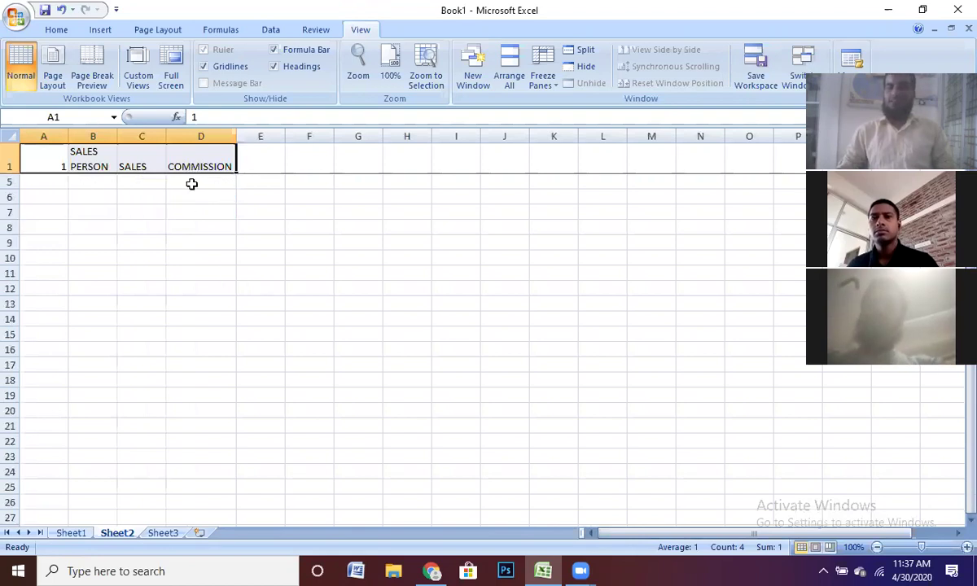
scroll(189, 204, "down", 3)
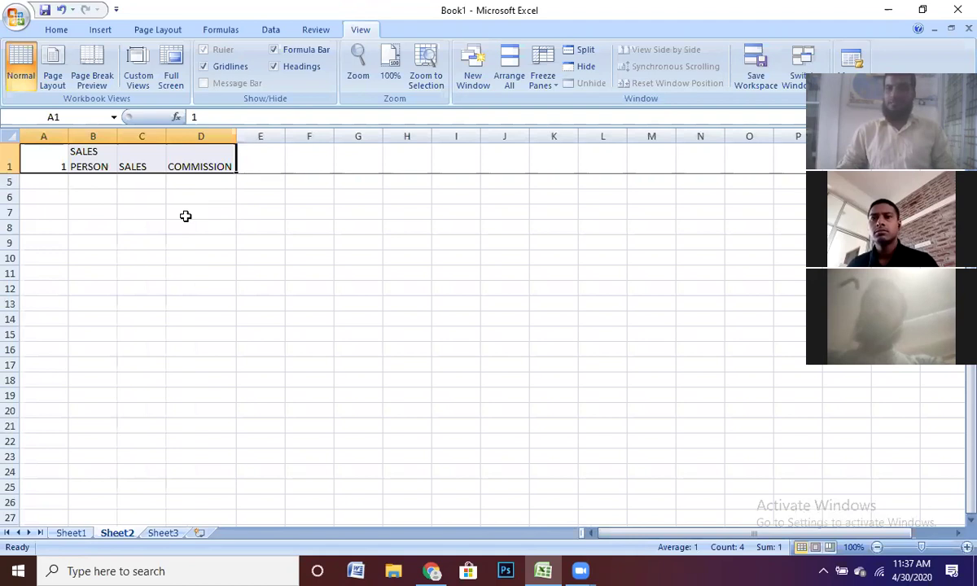
scroll(203, 235, "up", 3)
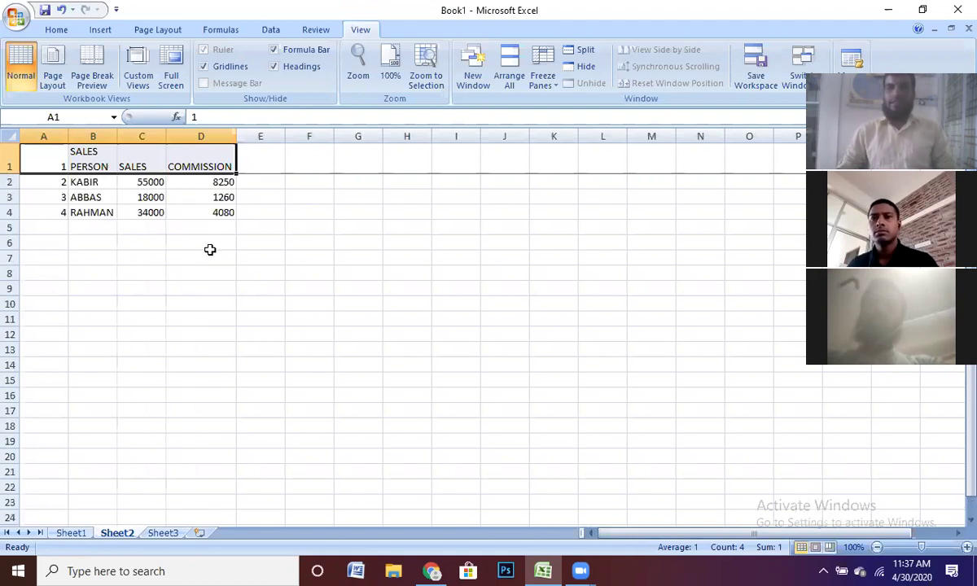
scroll(209, 248, "down", 1)
scroll(511, 82, "up", 1)
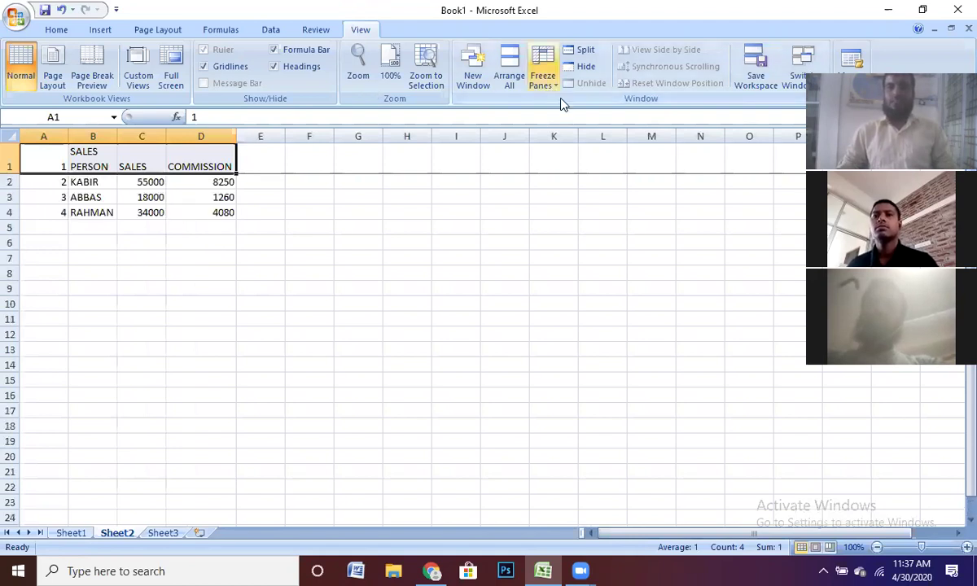
- Reapply the top-row freeze on Sheet2, unfreeze the panes and select cell G6
left_click(543, 80)
left_click(599, 144)
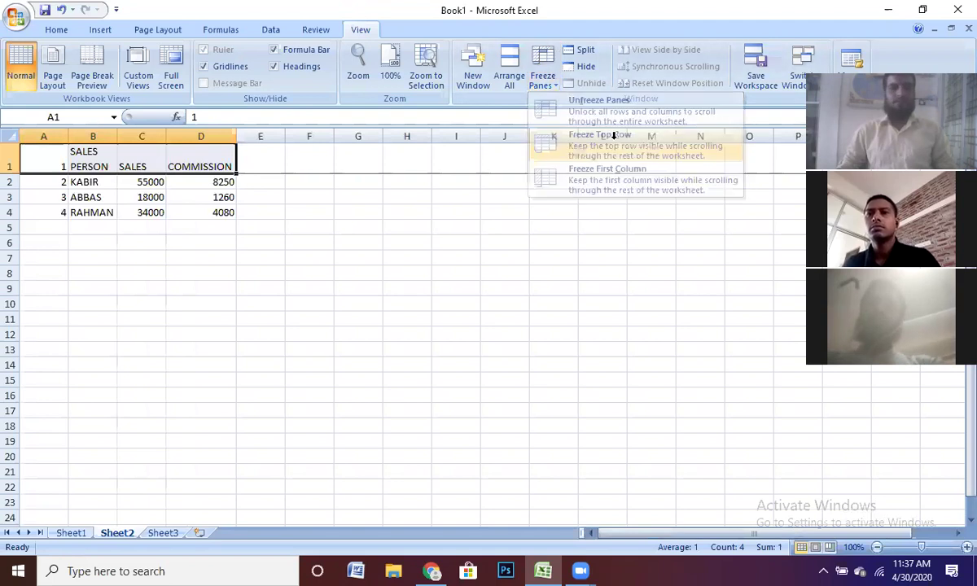
left_click(543, 82)
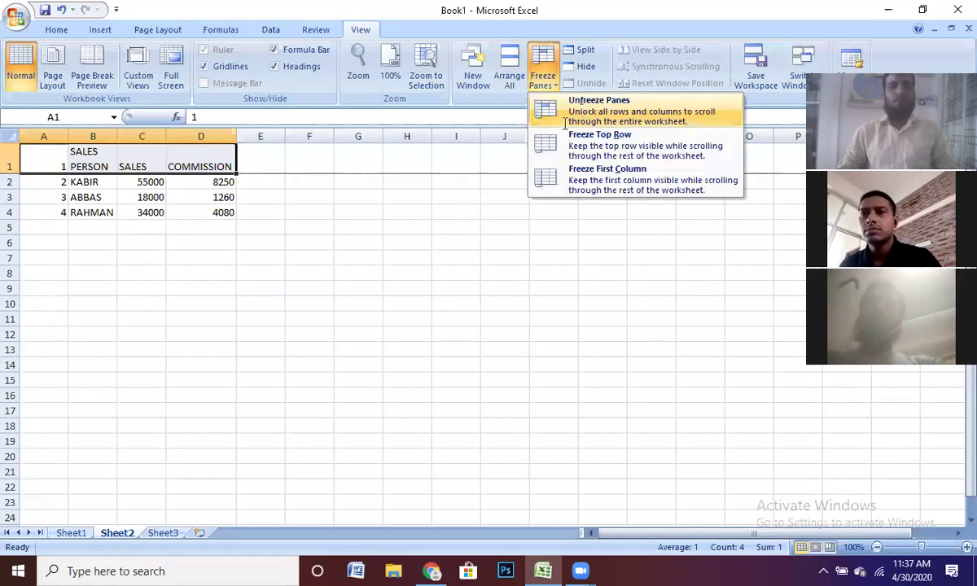
left_click(599, 105)
left_click(362, 242)
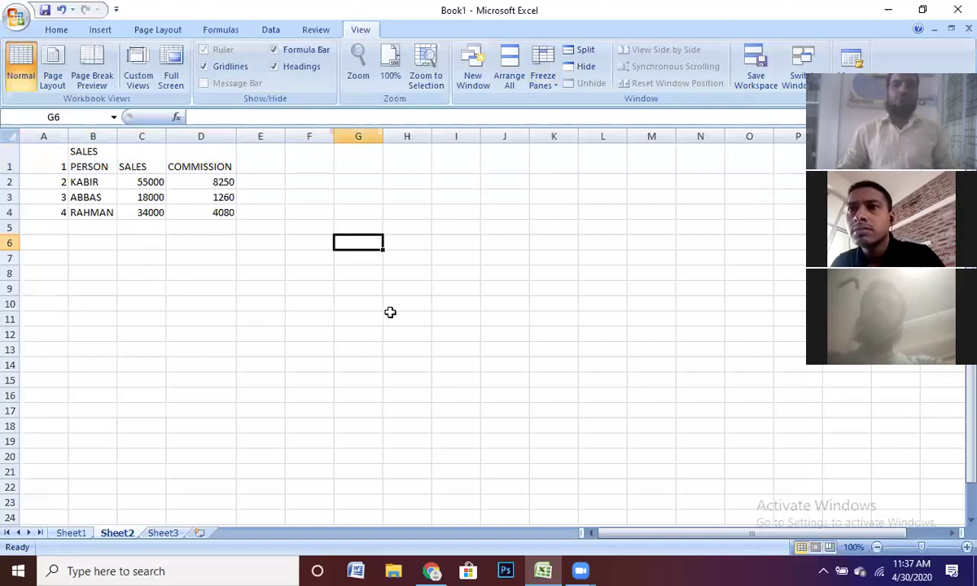